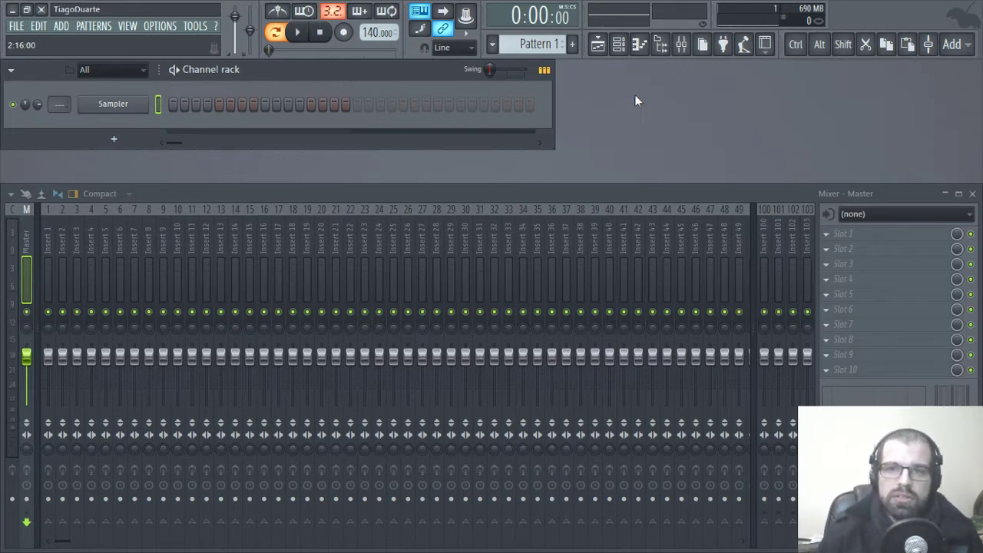
# - Show the file browser and set the project tempo to 150 BPM
pyautogui.click(670, 48)
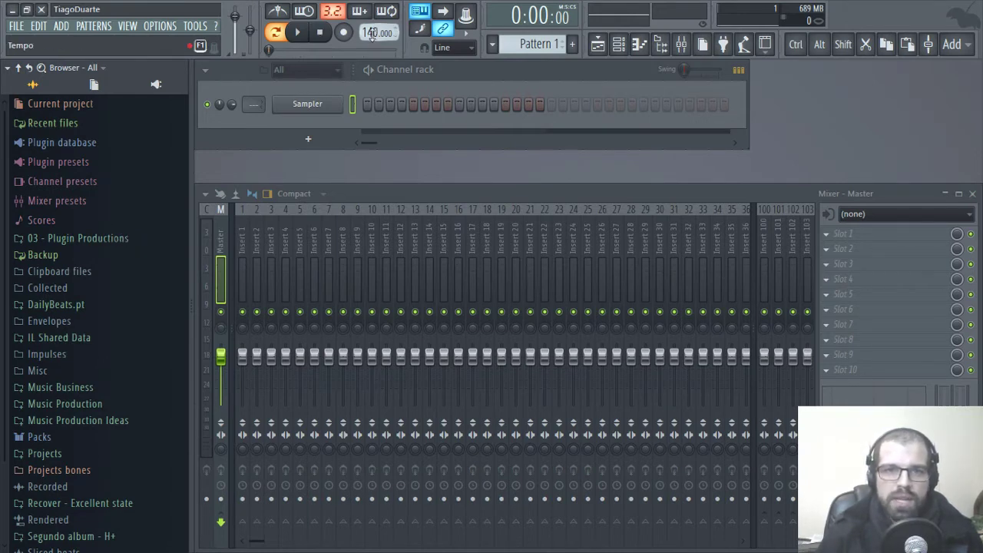
pyautogui.moveTo(371, 32); pyautogui.dragTo(370, 27)
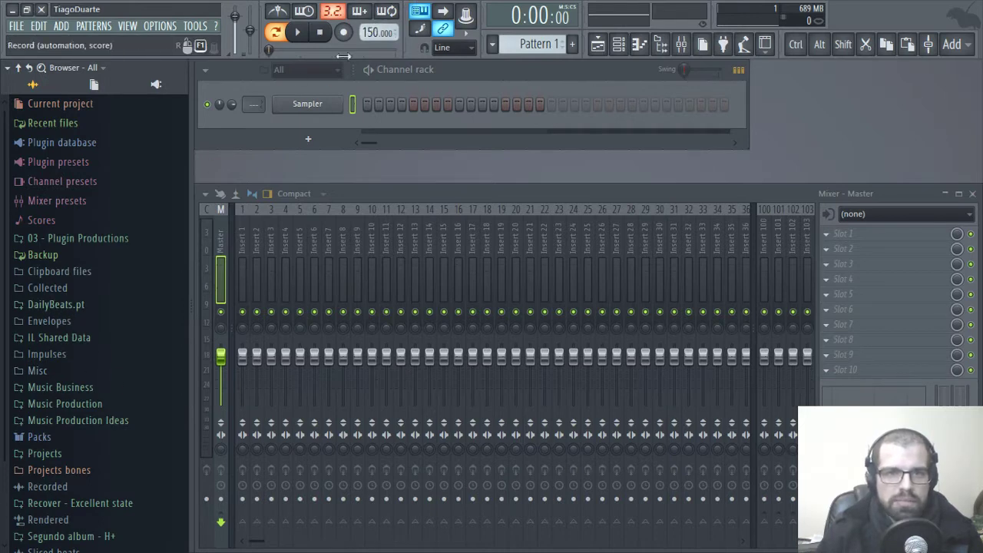
# - Browse the DailyBeats.pt drum kits to the Head Bangin Trap Drums pack and list the files of its Drum Loops folder
pyautogui.click(76, 305)
pyautogui.scroll(-15, 110, 323)
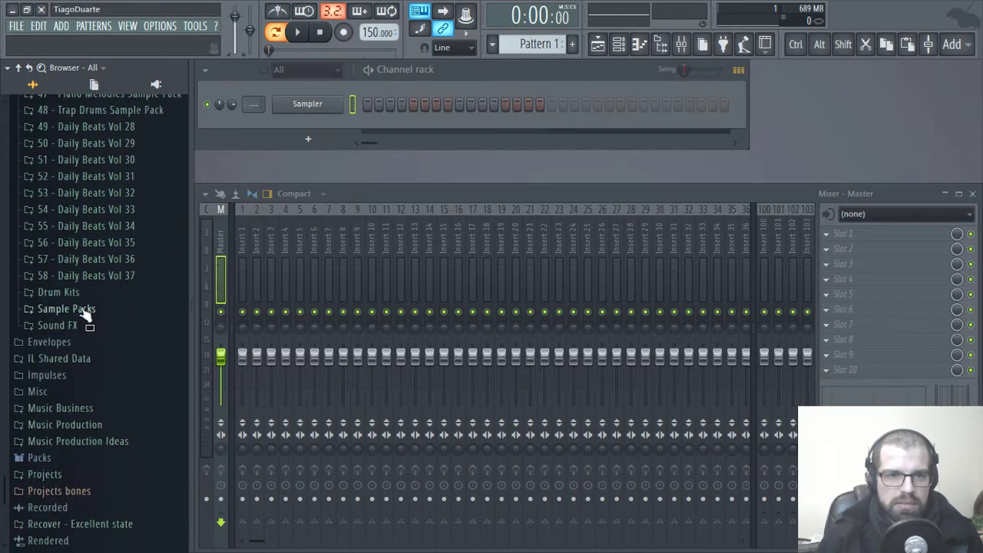
pyautogui.click(73, 292)
pyautogui.click(98, 181)
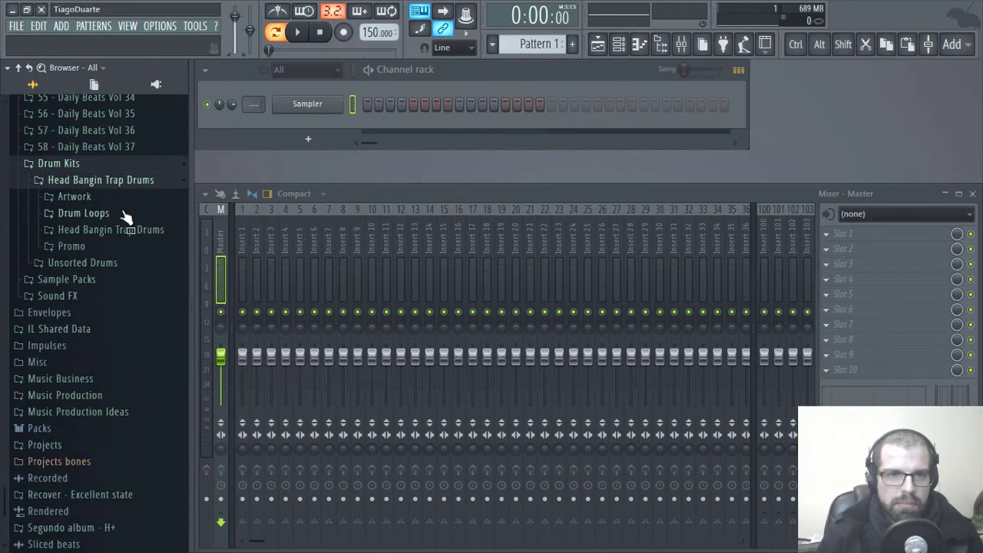
pyautogui.click(89, 232)
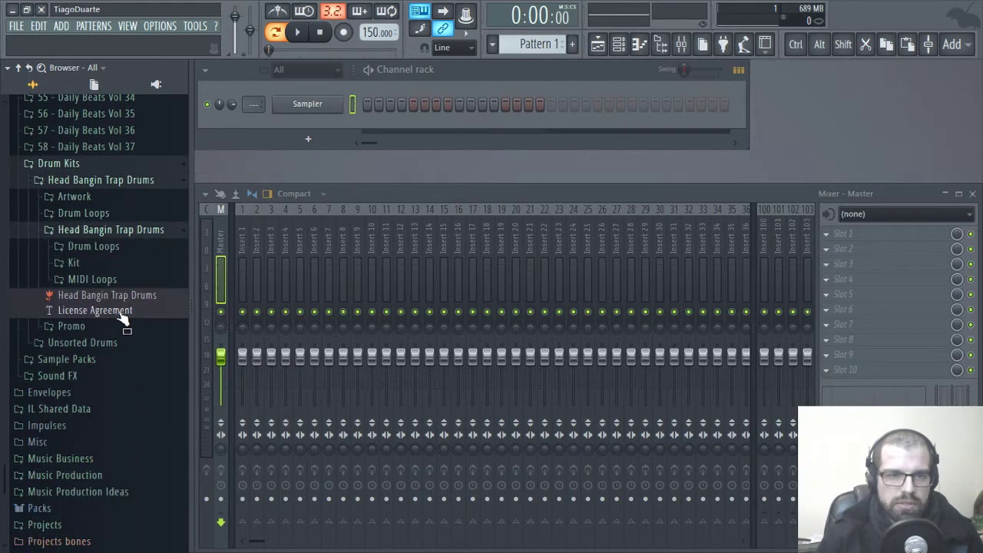
pyautogui.click(73, 262)
pyautogui.click(104, 362)
pyautogui.scroll(-2, 120, 357)
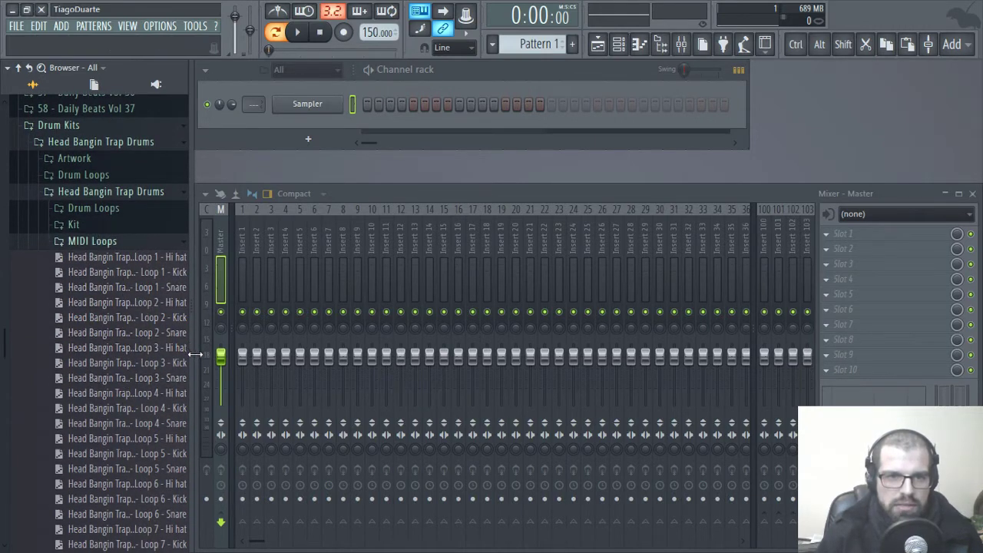
pyautogui.click(100, 209)
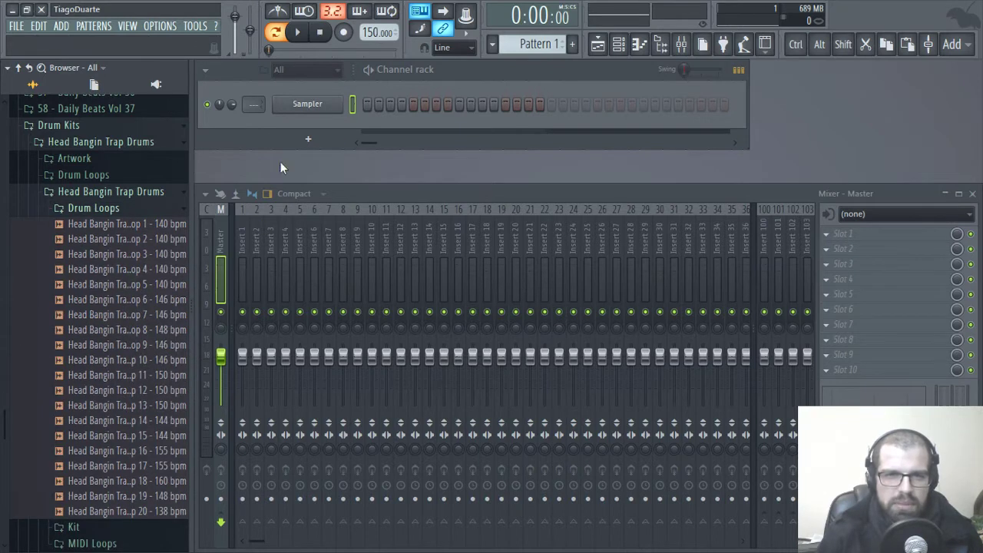
# - Show the playlist, widen the browser and place Head Bangin Trap Drums - Loop 5 - 140 bpm on Track 1 at bar 1
pyautogui.click(616, 58)
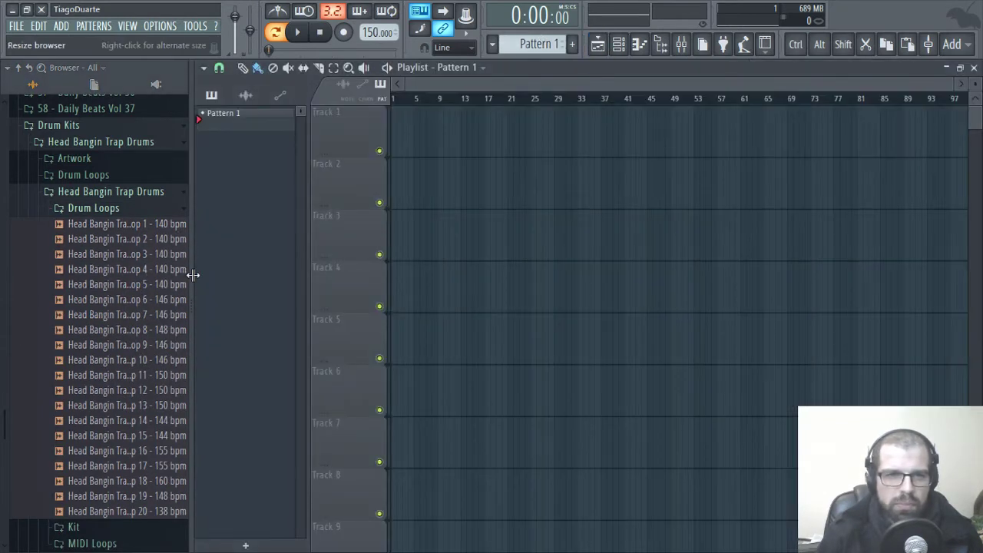
pyautogui.moveTo(190, 271); pyautogui.dragTo(228, 270)
pyautogui.click(140, 285)
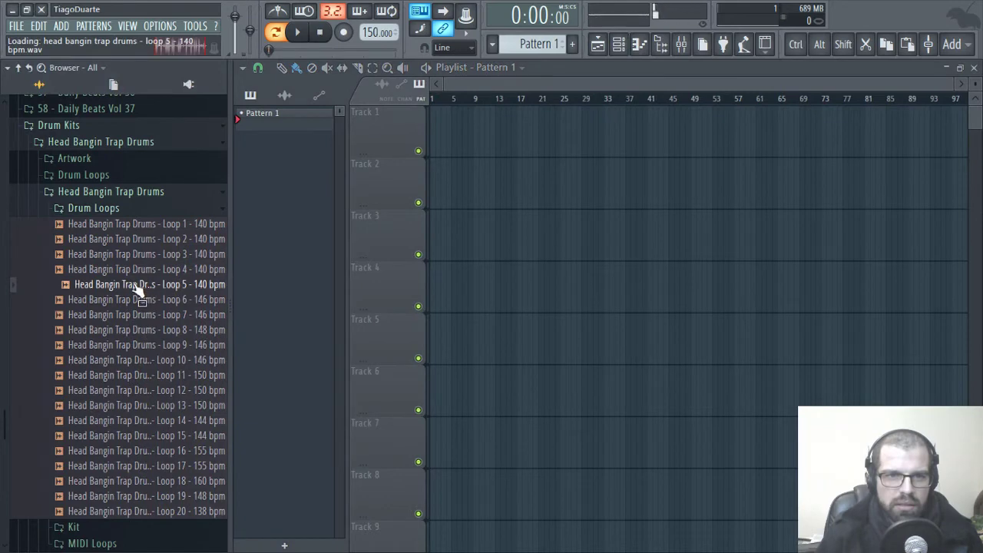
pyautogui.moveTo(136, 284); pyautogui.dragTo(434, 139)
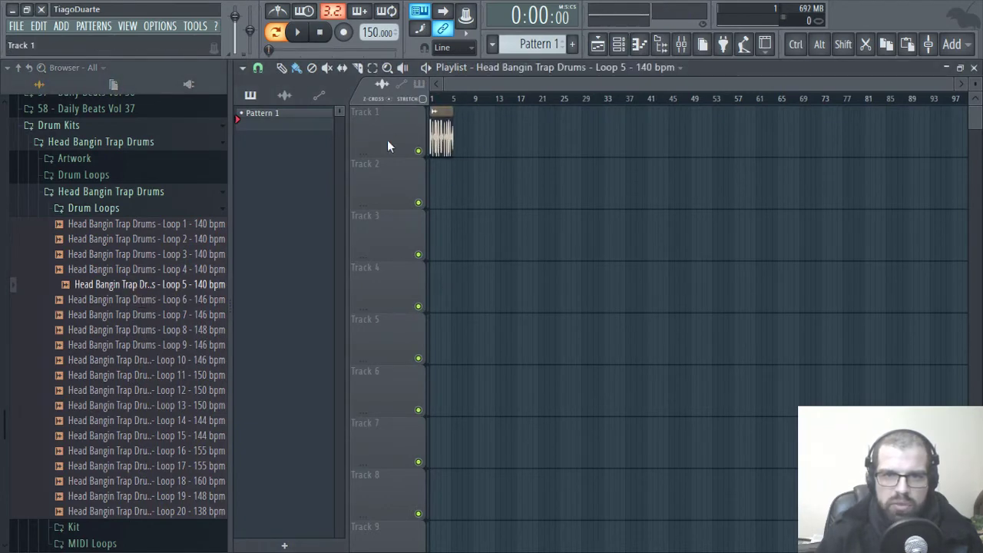
pyautogui.scroll(6, 463, 177)
pyautogui.scroll(4, 470, 182)
pyautogui.moveTo(816, 198); pyautogui.dragTo(973, 221)
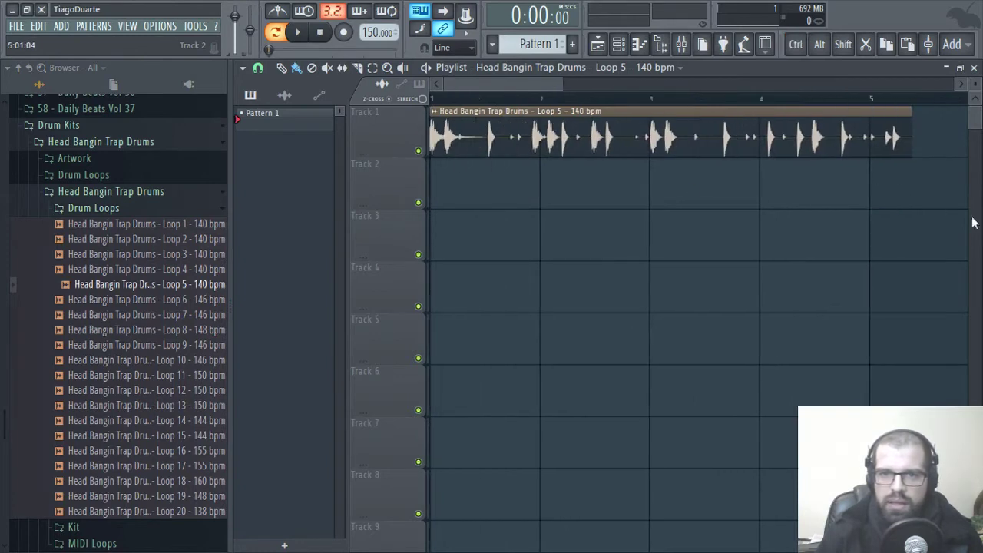
# - Preview samples from the kit's 808 folder and open Head Bangin Trap Drums - 808 - 22 - D in a new channel
pyautogui.click(104, 210)
pyautogui.click(96, 227)
pyautogui.click(88, 241)
pyautogui.click(112, 348)
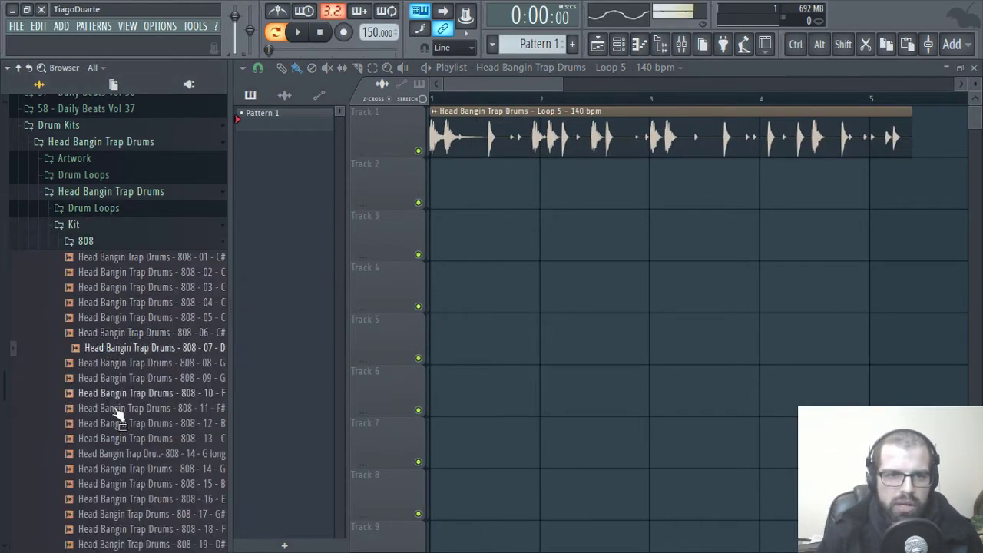
pyautogui.scroll(-5, 127, 443)
pyautogui.click(127, 349)
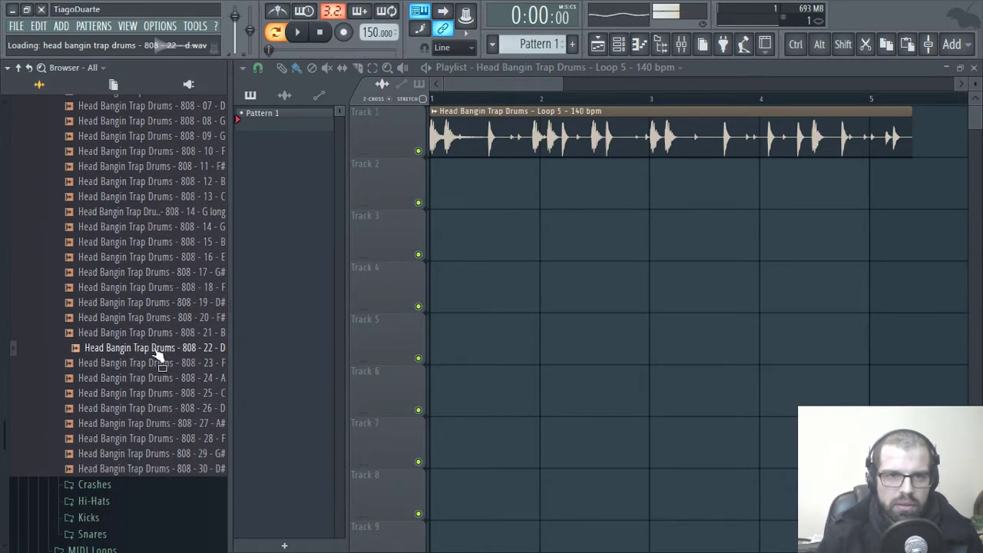
pyautogui.rightClick(156, 353)
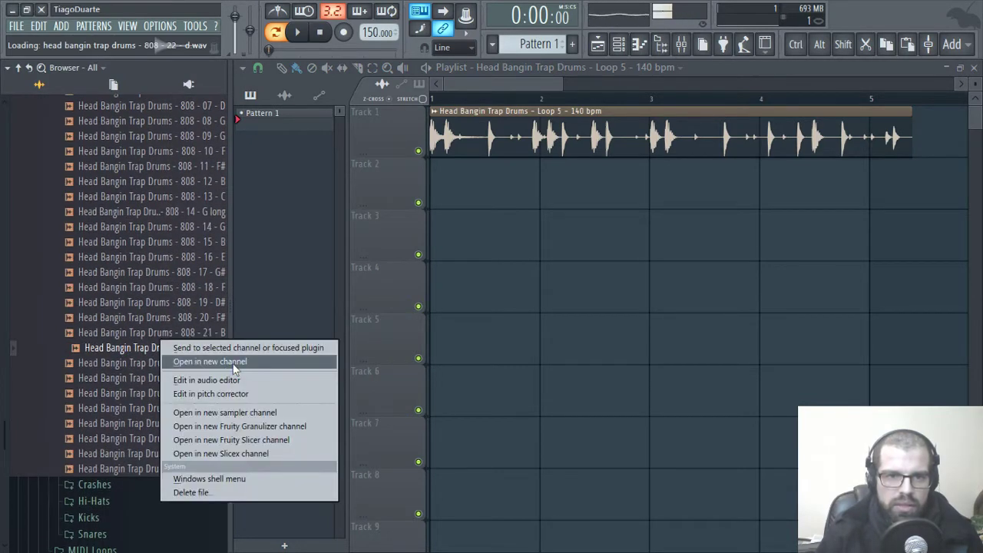
pyautogui.click(230, 364)
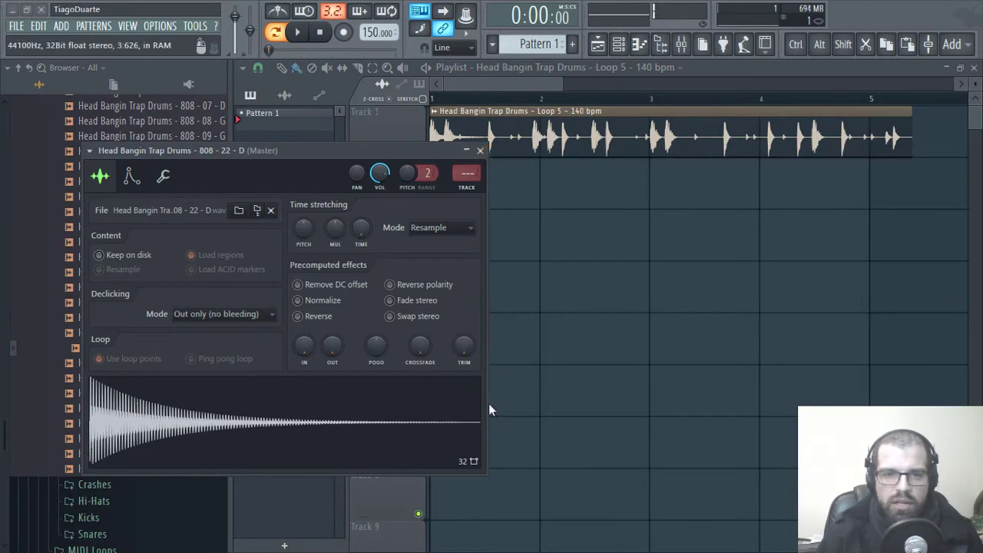
pyautogui.click(480, 151)
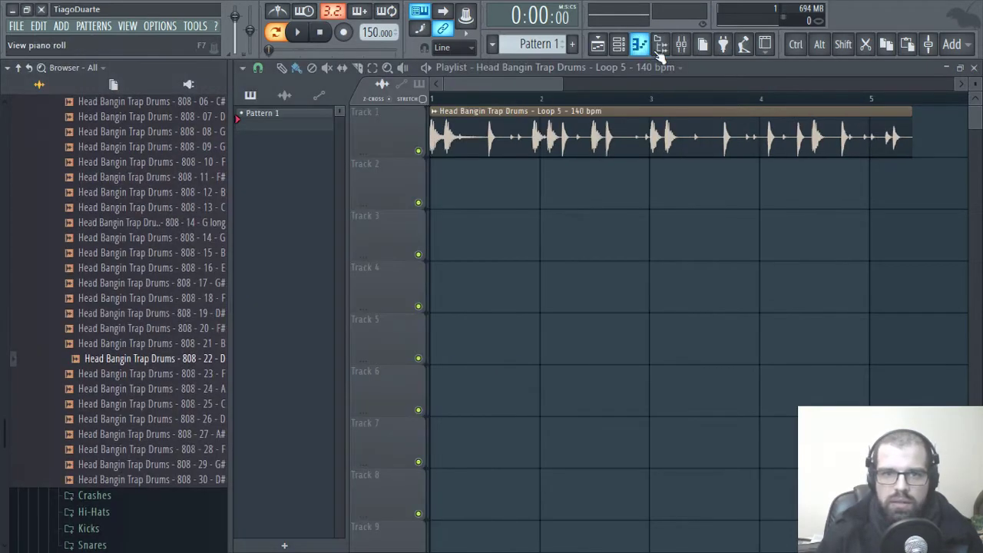
# - Hide the browser and time-stretch the Loop 5 clip on Track 1 so that it ends exactly at bar 5
pyautogui.click(670, 51)
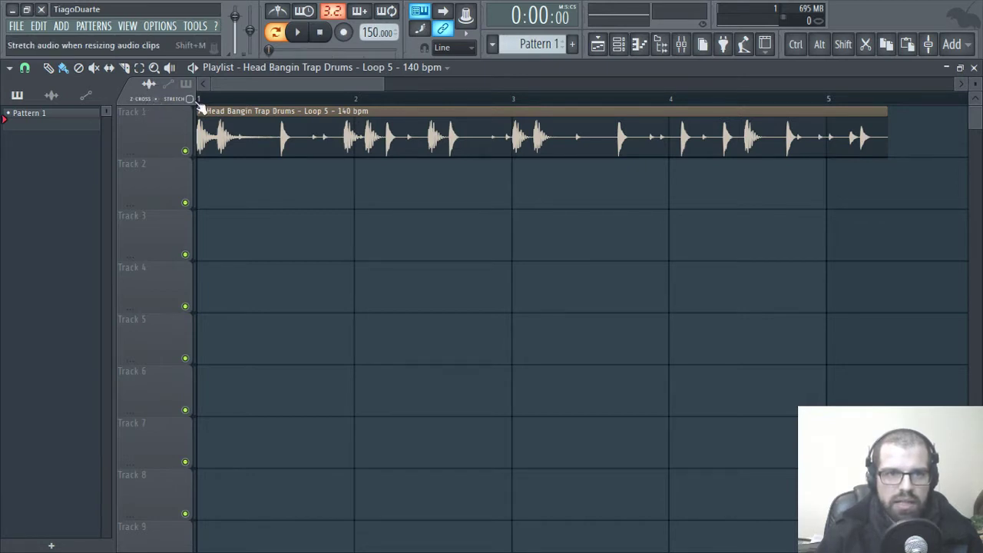
pyautogui.moveTo(888, 194); pyautogui.dragTo(529, 194)
pyautogui.scroll(3, 525, 194)
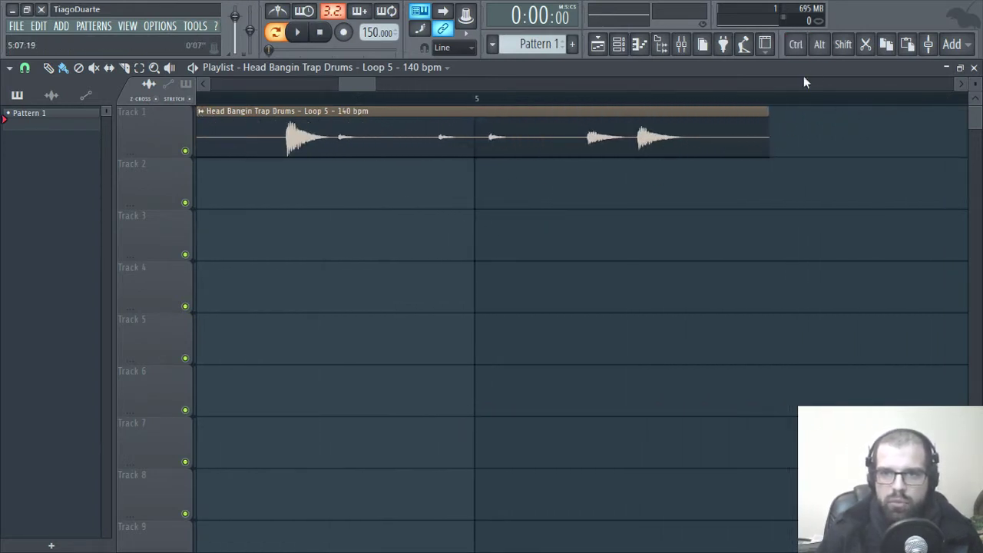
pyautogui.press('alt')
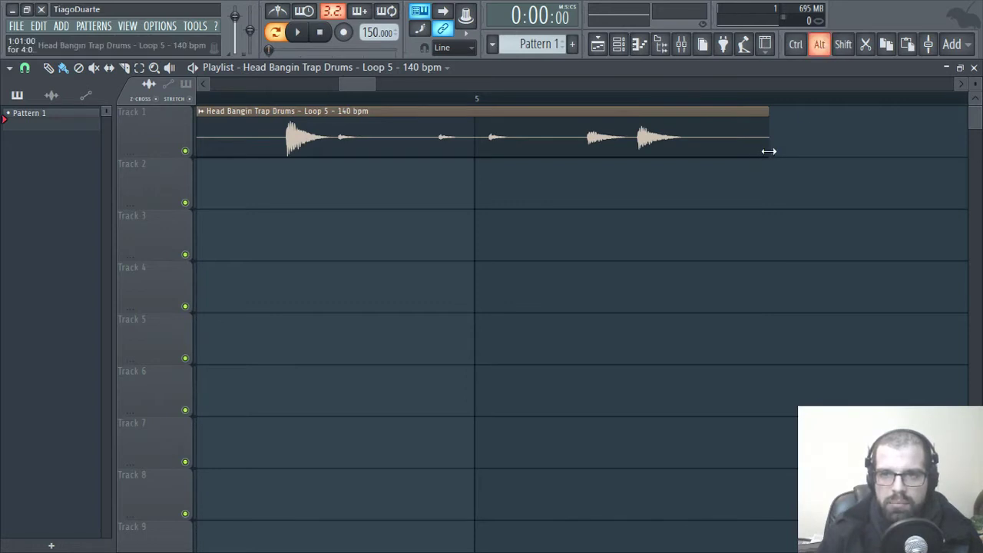
pyautogui.moveTo(768, 153); pyautogui.dragTo(473, 159)
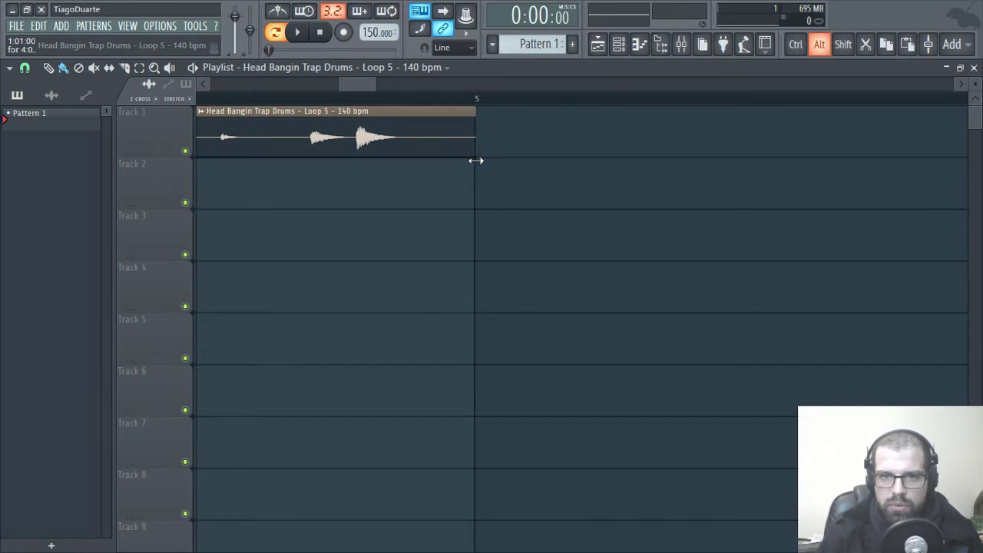
pyautogui.scroll(-5, 448, 217)
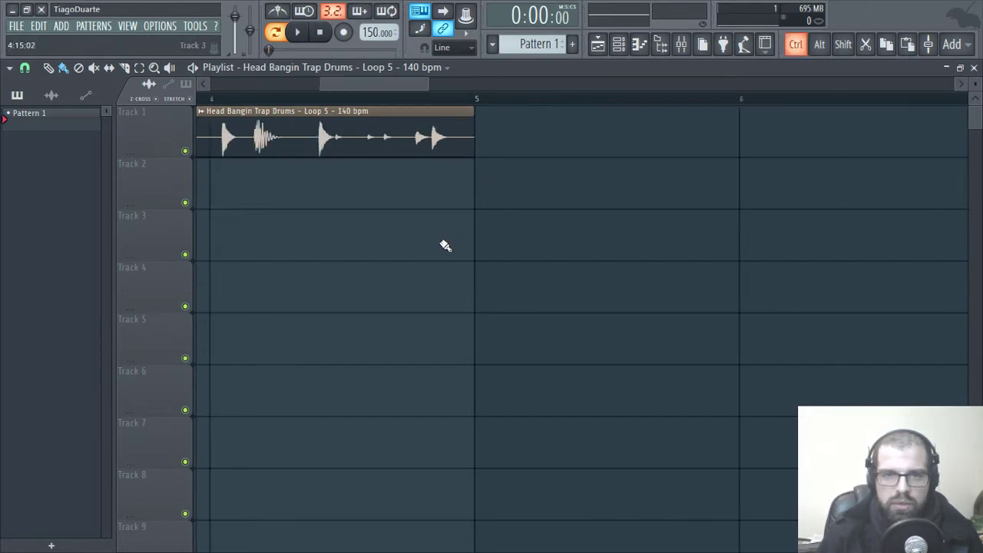
pyautogui.scroll(-4, 523, 241)
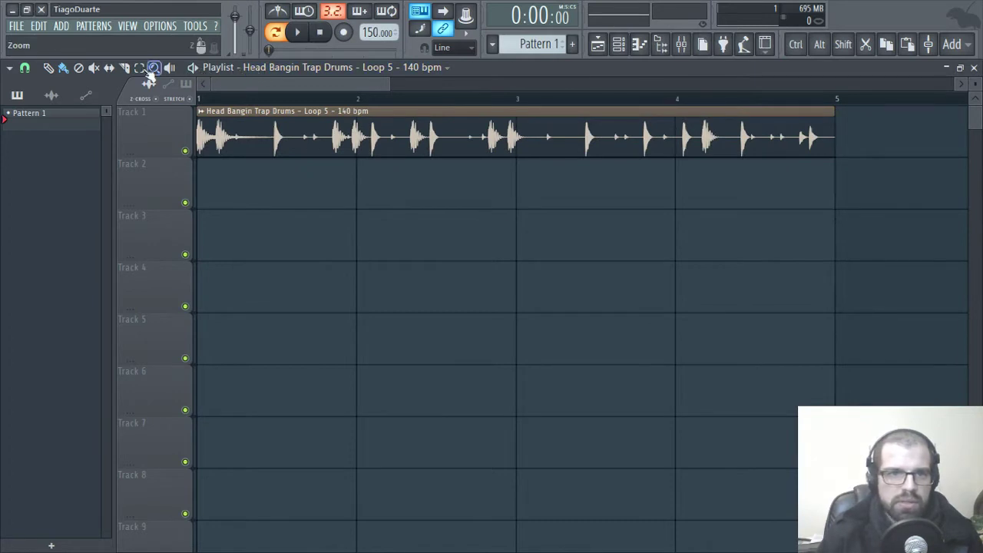
# - Set the playlist's grid snapping to Step
pyautogui.click(24, 68)
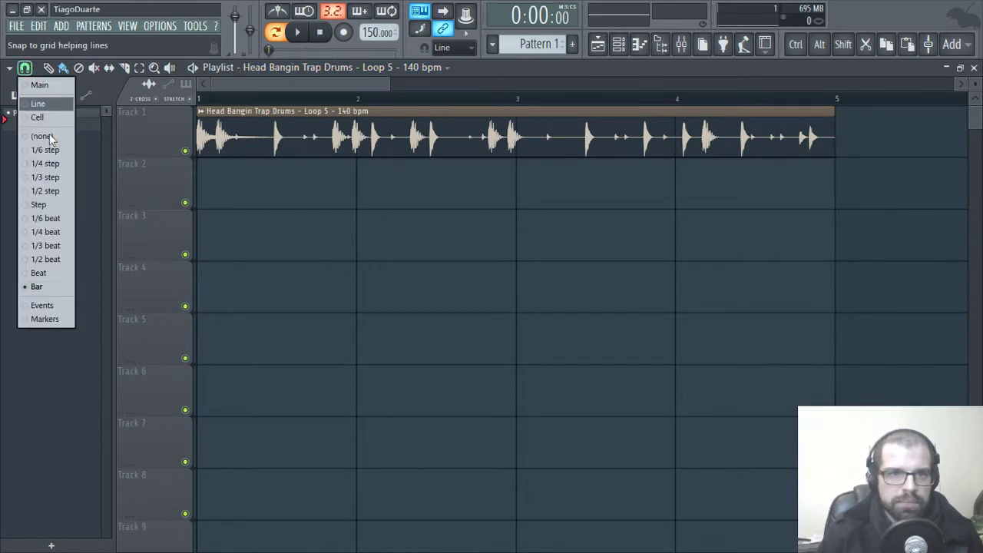
pyautogui.click(50, 205)
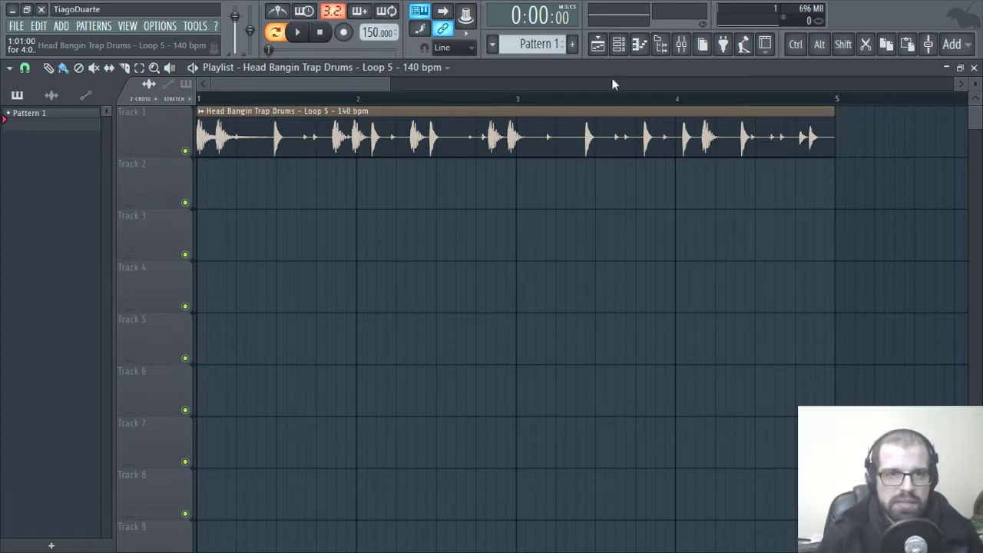
pyautogui.click(17, 28)
pyautogui.click(18, 30)
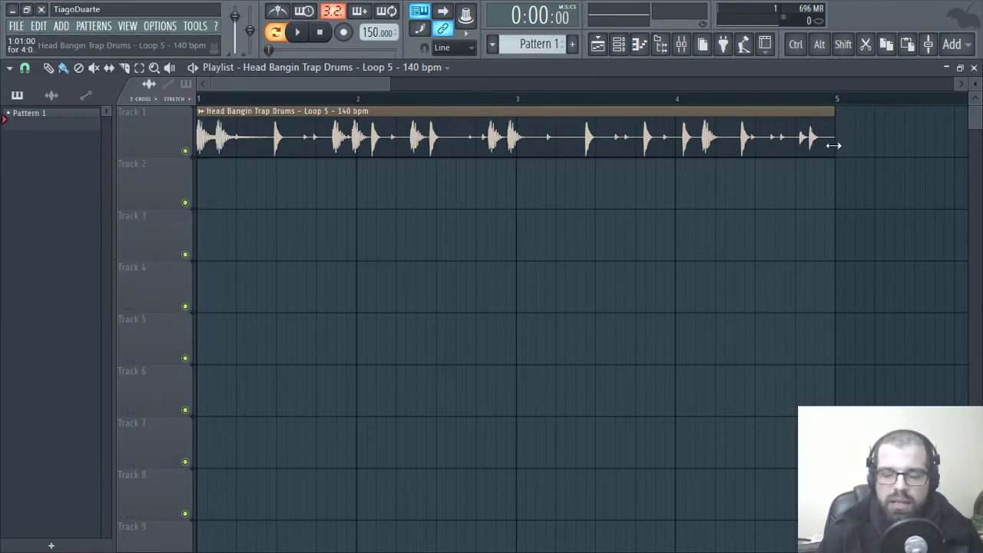
# - Stretch the Loop 5 clip slightly past bar 5 without snapping, and cut off and delete the part beyond bar 5
pyautogui.scroll(5, 835, 192)
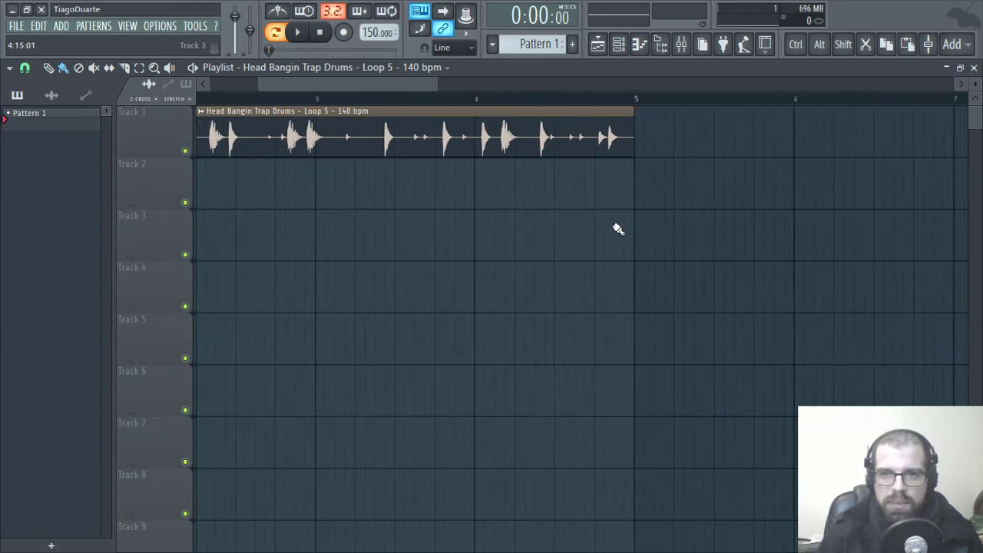
pyautogui.scroll(1, 649, 210)
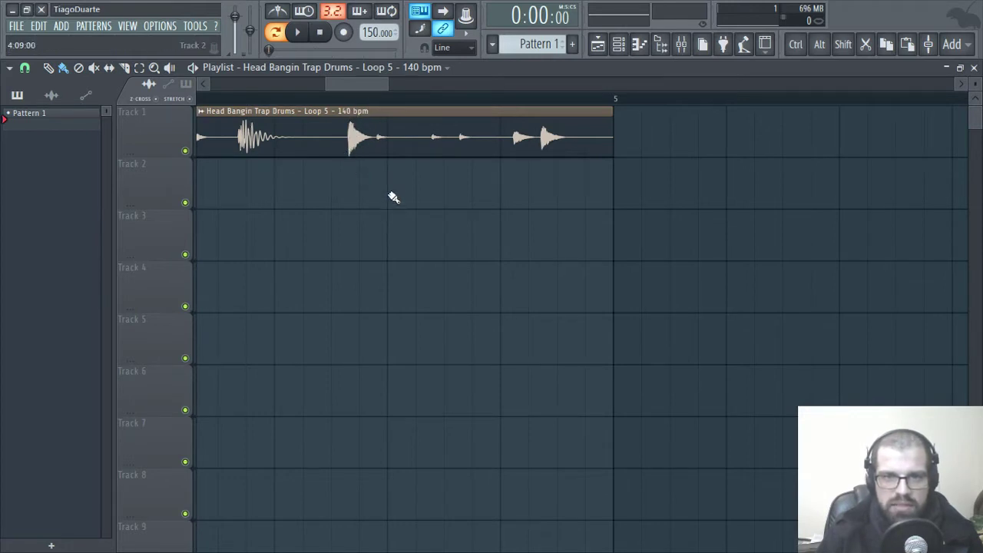
pyautogui.press('alt')
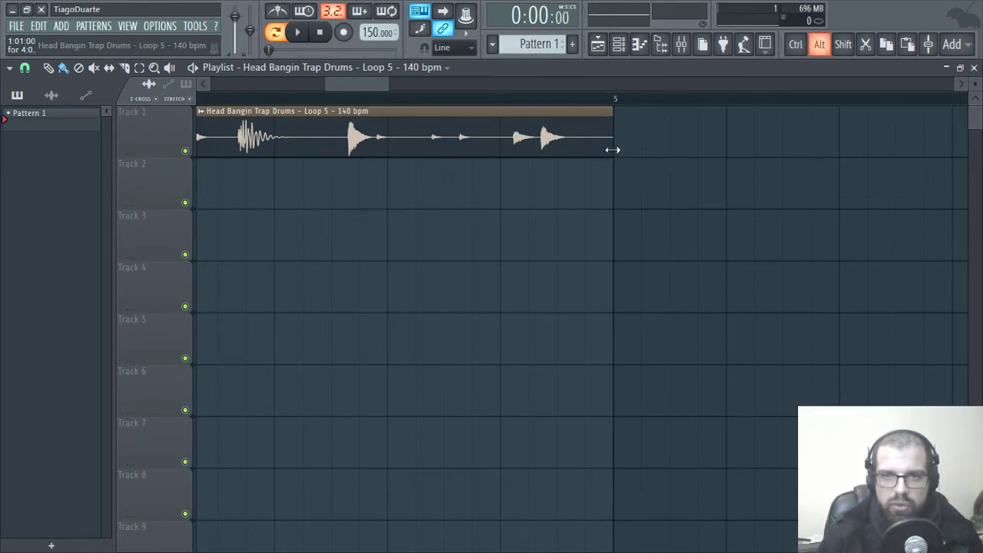
pyautogui.moveTo(613, 150); pyautogui.dragTo(660, 150)
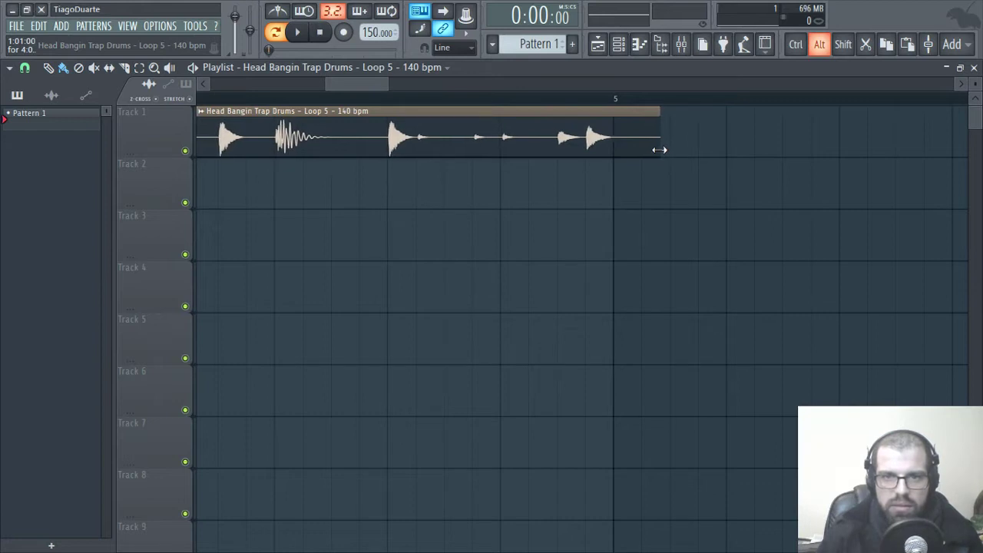
pyautogui.moveTo(620, 191); pyautogui.dragTo(629, 133)
pyautogui.rightClick(637, 140)
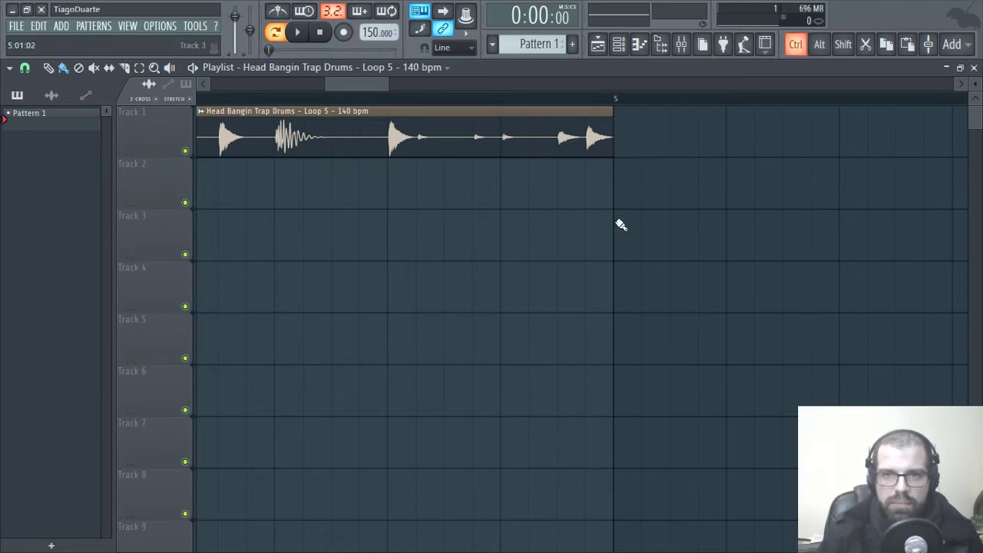
# - Switch playback to song mode and play the Track 1 loop, turning the metronome on briefly to check its timing
pyautogui.keyDown('ctrl'); pyautogui.rightClick(619, 222); pyautogui.keyUp('ctrl')
pyautogui.click(272, 34)
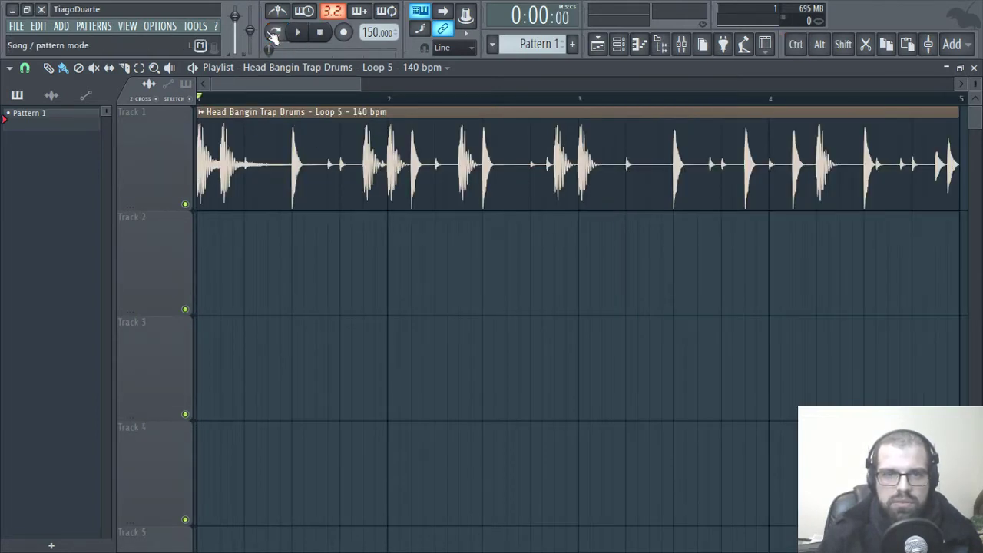
pyautogui.press('space')
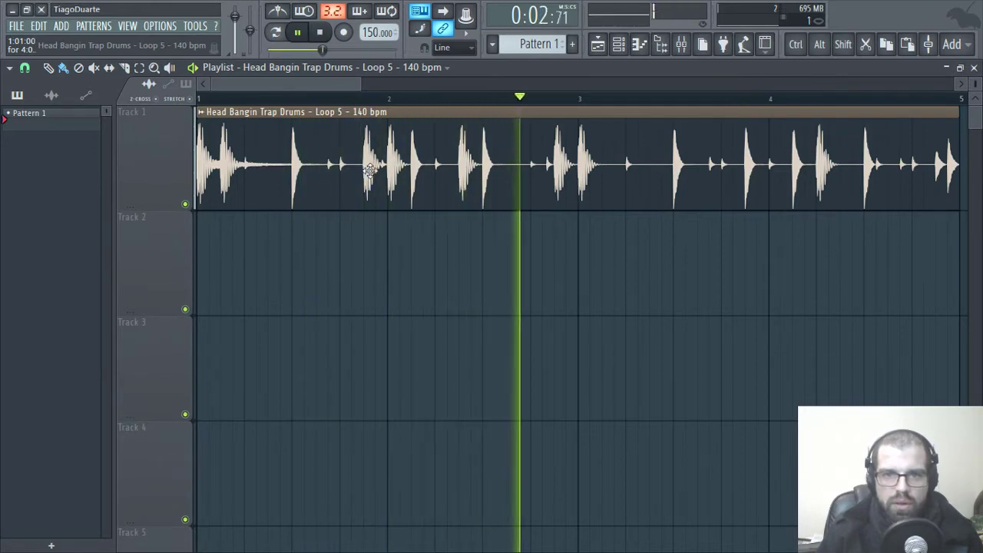
pyautogui.scroll(-2, 730, 237)
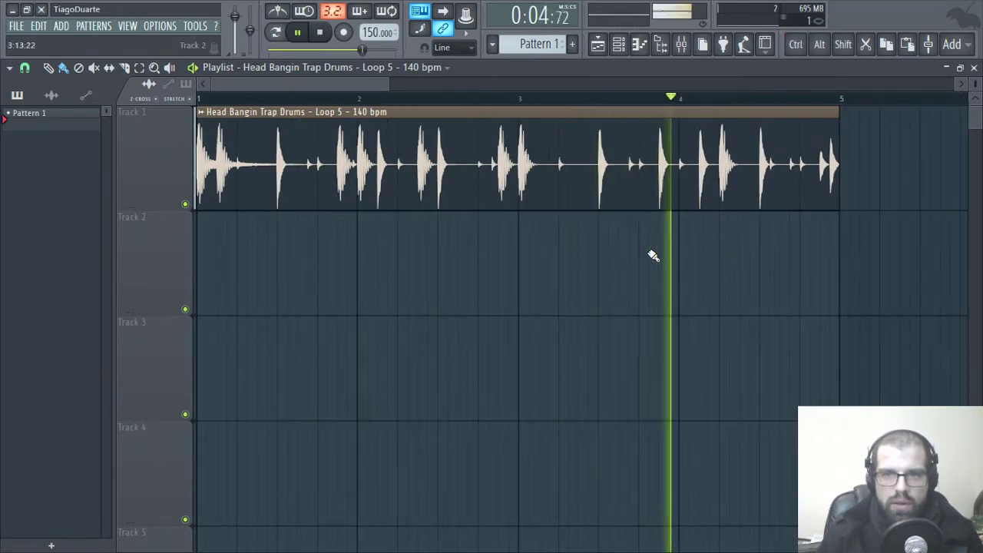
pyautogui.click(282, 10)
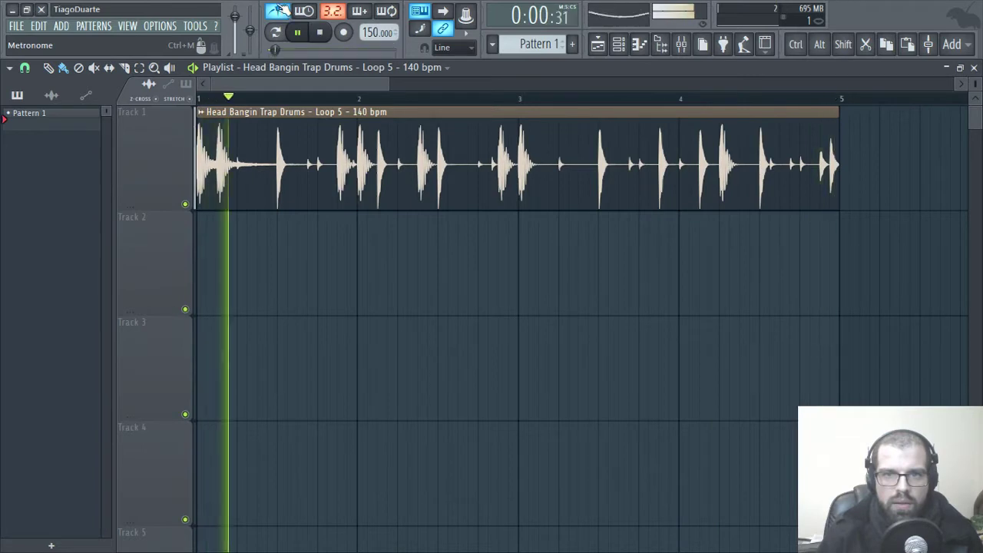
pyautogui.click(282, 10)
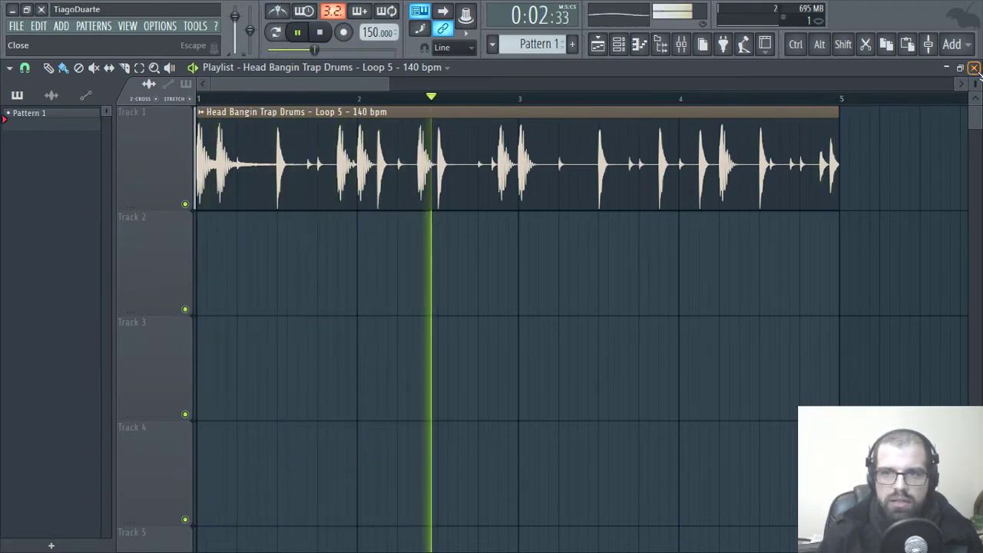
# - Place Pattern 1 on Track 2 so that it fills the track from bar 1 up to bar 5
pyautogui.click(318, 270)
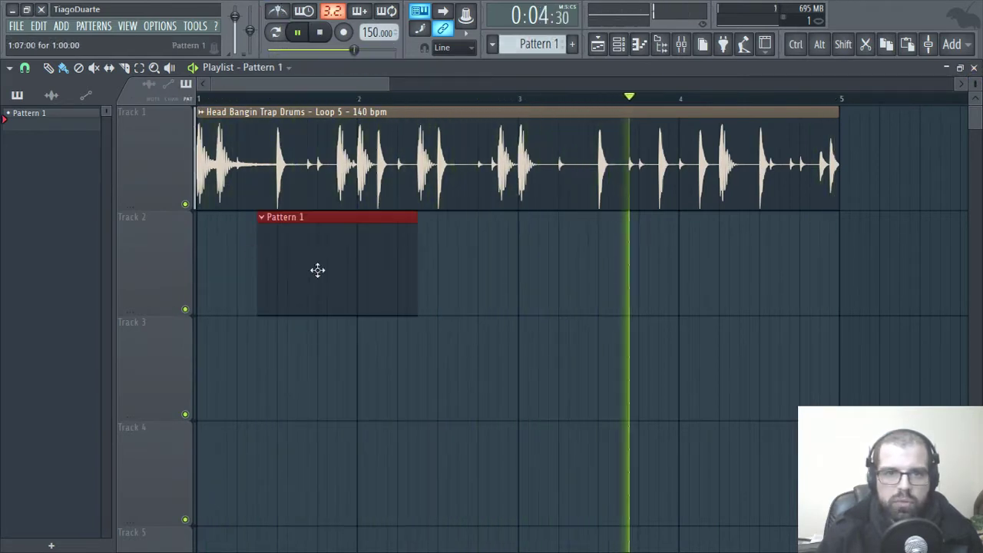
pyautogui.moveTo(318, 270); pyautogui.dragTo(256, 270)
pyautogui.moveTo(355, 279); pyautogui.dragTo(837, 287)
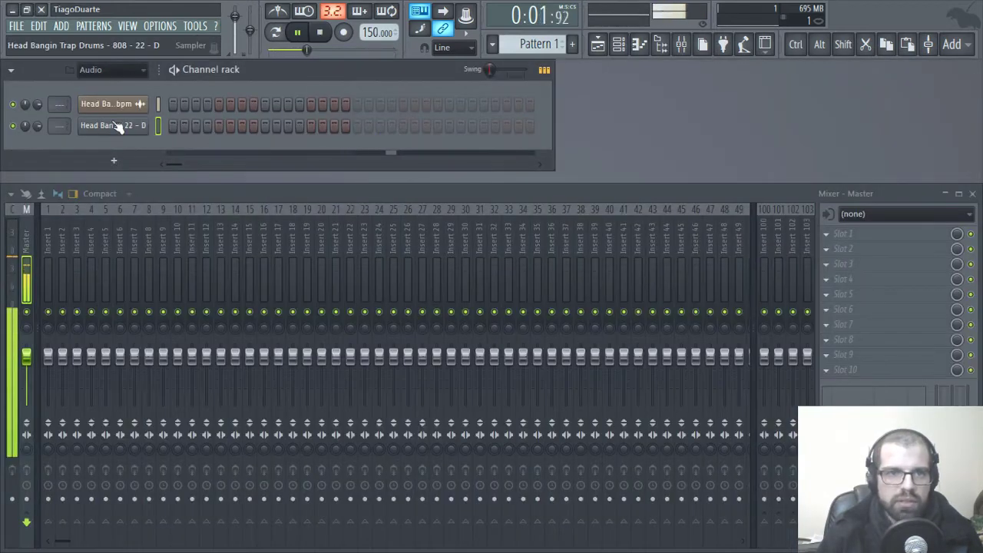
# - Route the drum loop channel to mixer track 2 and the 808 sample channel to mixer track 3
pyautogui.rightClick(116, 129)
pyautogui.click(93, 140)
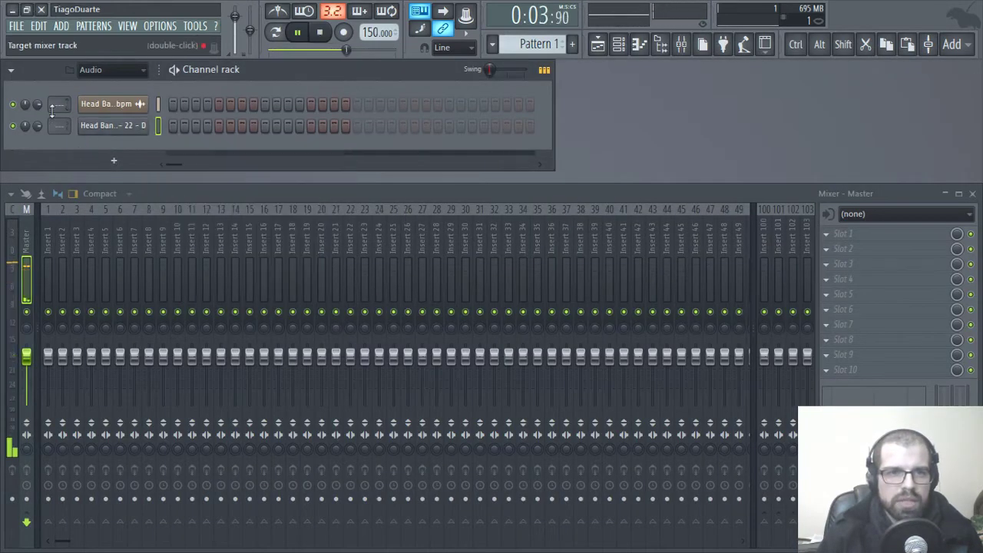
pyautogui.scroll(2, 58, 105)
pyautogui.scroll(3, 53, 129)
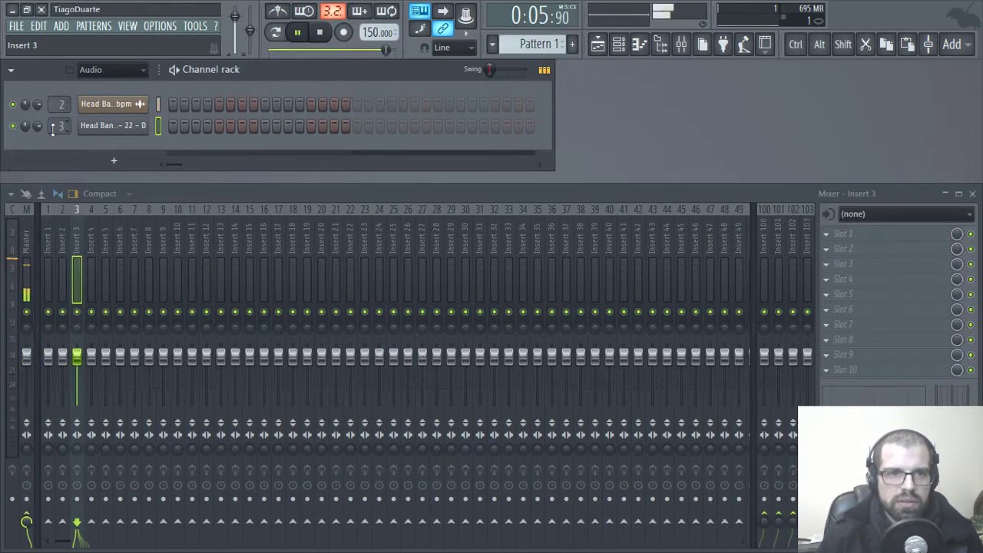
# - Lower the level of mixer track 2 to about -6.8 dB and name that track Drum loop
pyautogui.moveTo(69, 358); pyautogui.dragTo(68, 372)
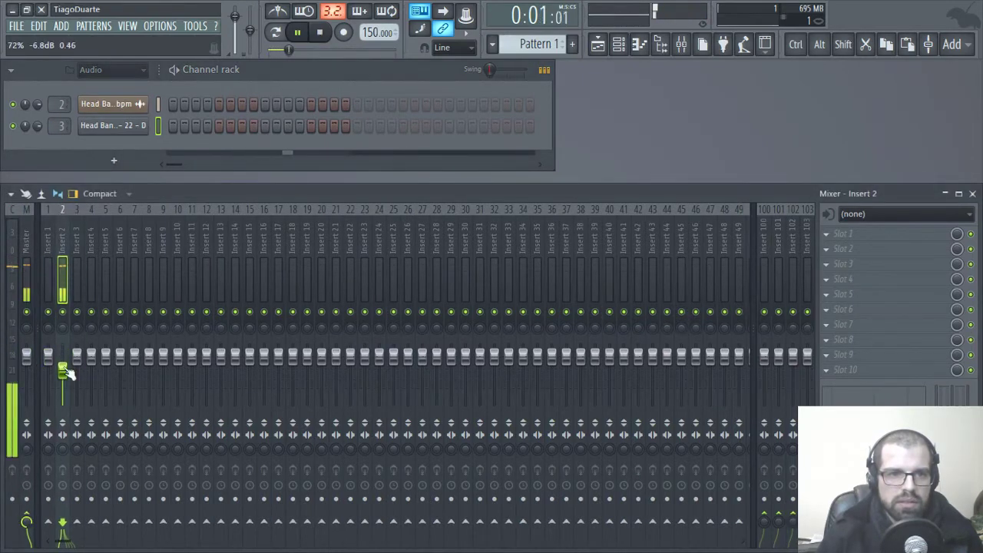
pyautogui.doubleClick(62, 239)
pyautogui.write('Dru')
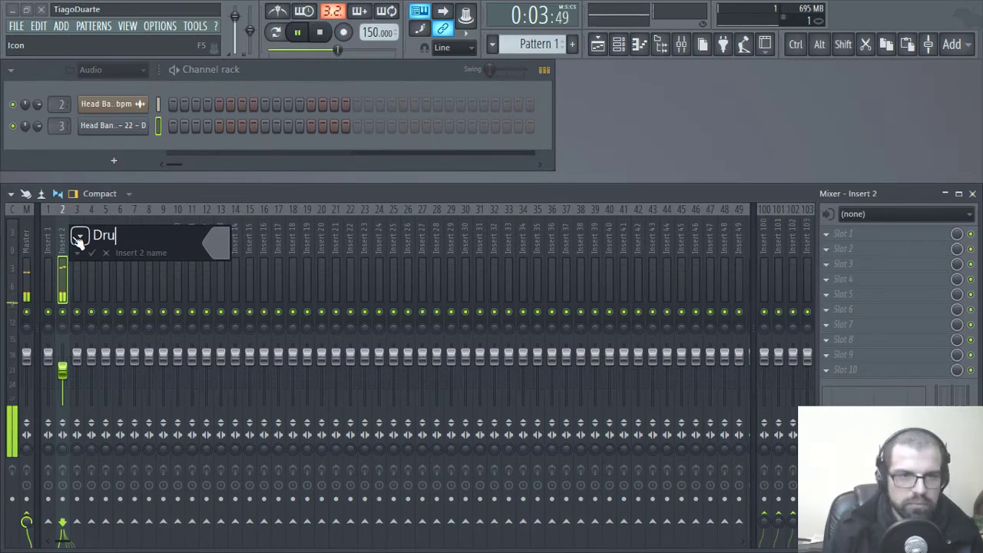
pyautogui.write('m loop')
pyautogui.press('Return')
# - Rename mixer track 3 as 808
pyautogui.click(73, 236)
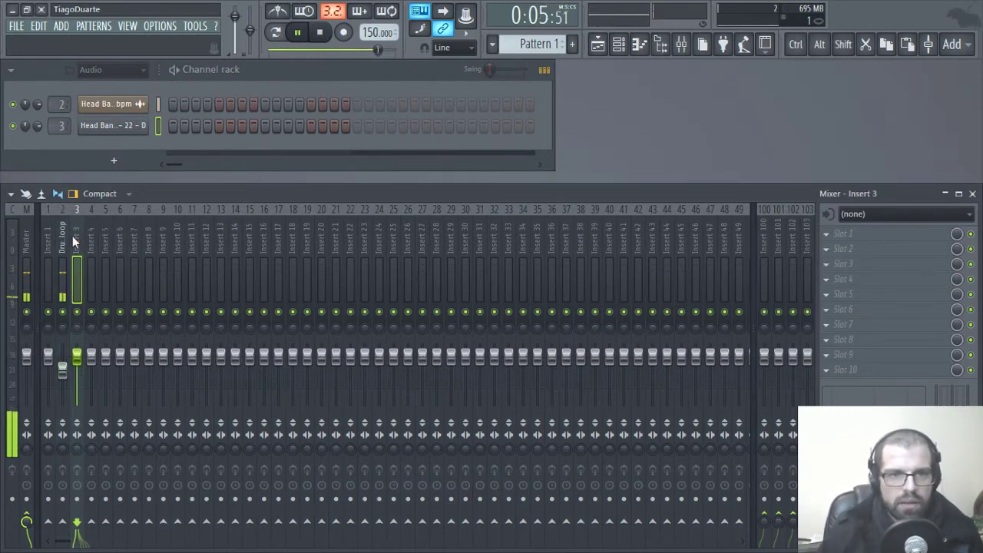
pyautogui.press('F2')
pyautogui.write('808')
pyautogui.press('Return')
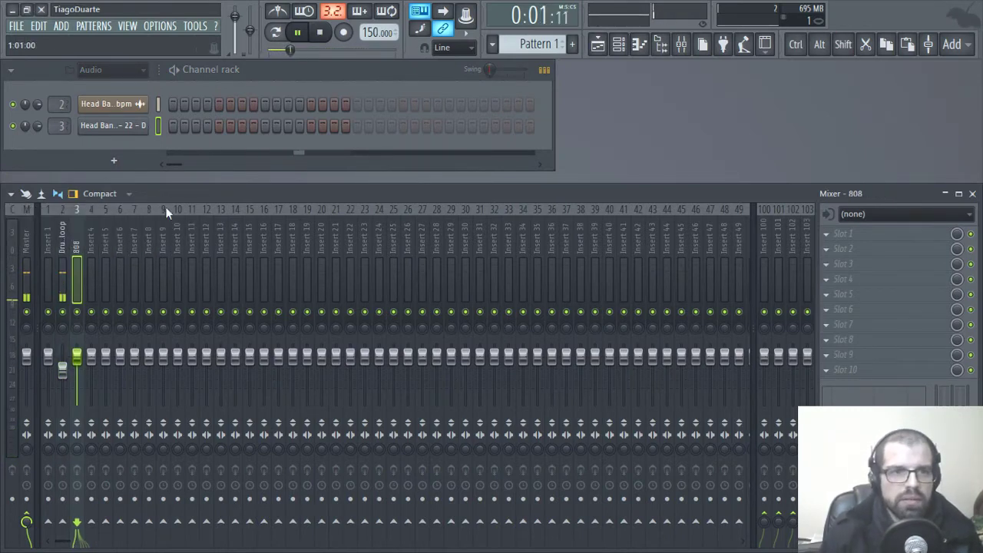
# - Add an Xpand!2 instrument from the third-party generators as a new channel
pyautogui.click(113, 160)
pyautogui.moveTo(156, 199)
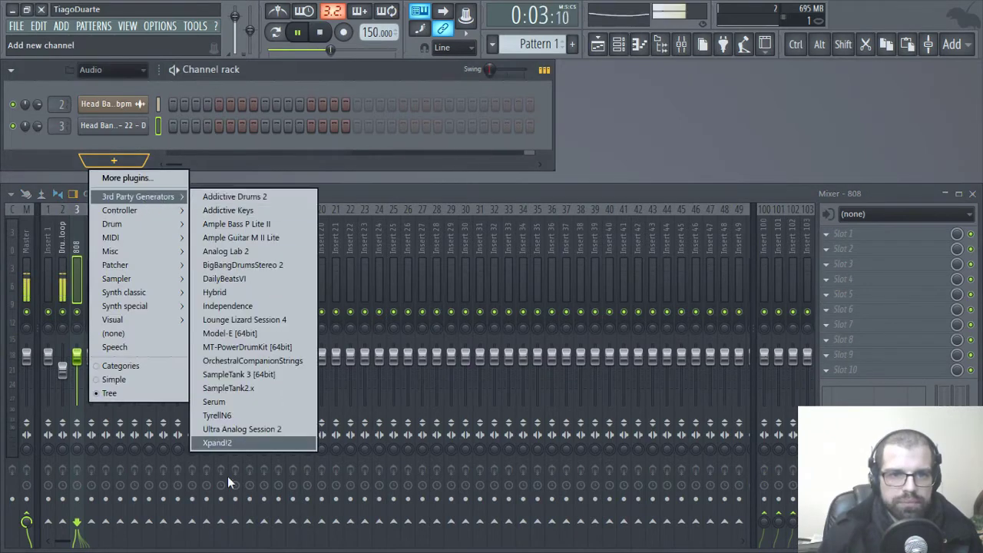
pyautogui.click(218, 443)
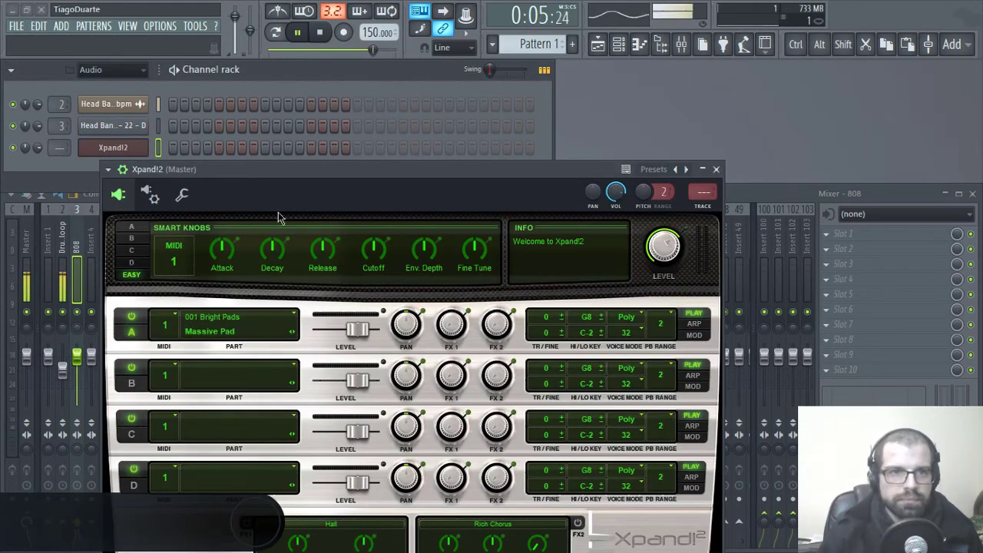
# - Turn the sustain and release of the 808 sampler's volume envelope down to minimum and close the sampler settings
pyautogui.click(115, 126)
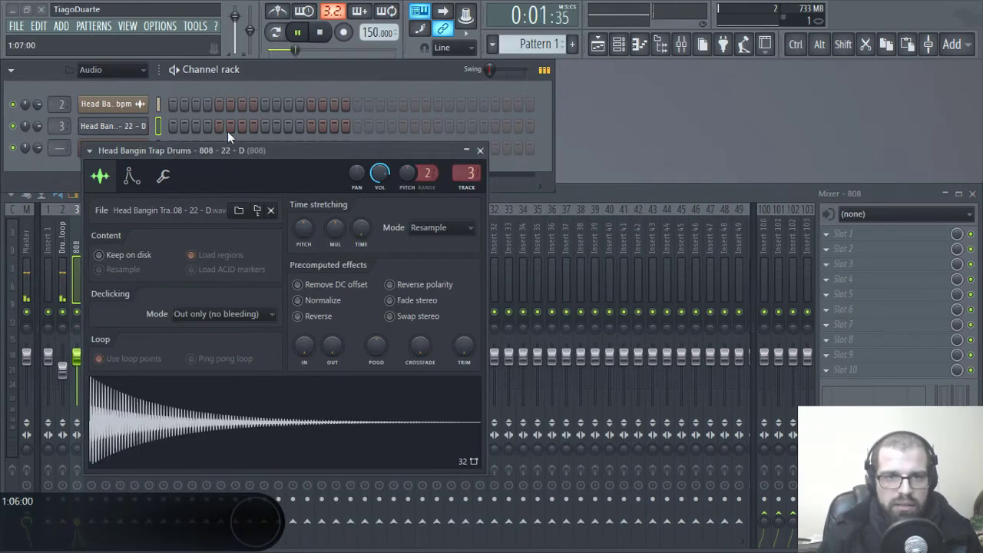
pyautogui.click(131, 176)
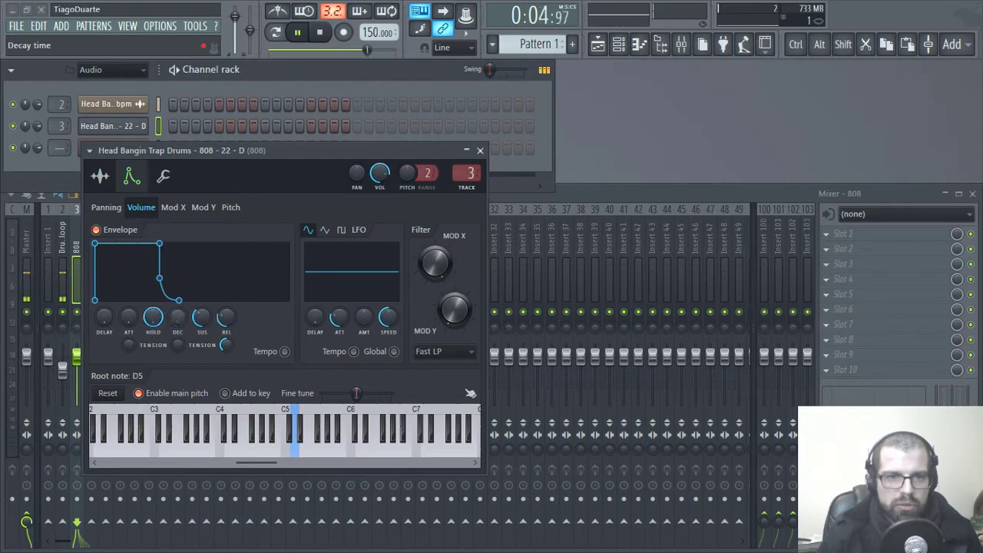
pyautogui.moveTo(228, 318); pyautogui.dragTo(225, 335)
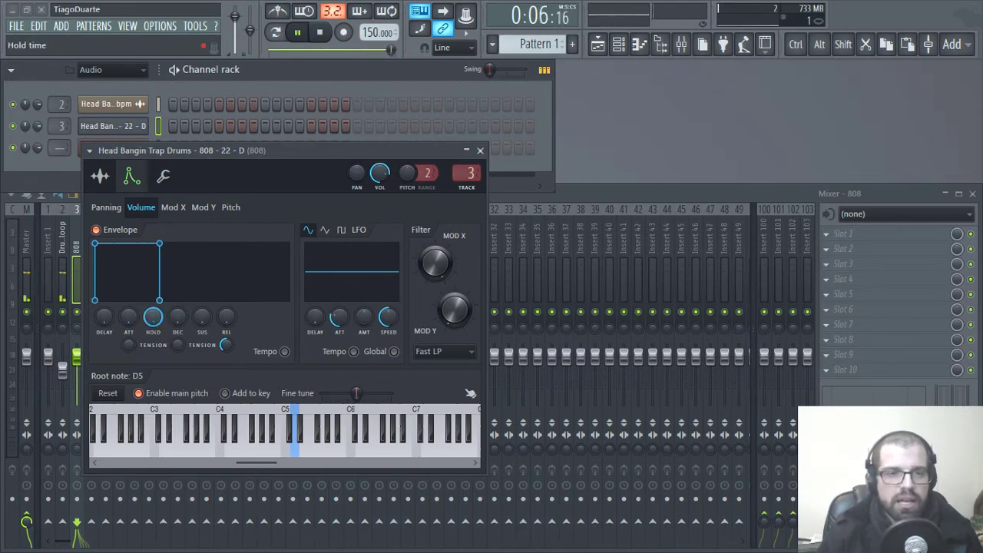
pyautogui.click(100, 177)
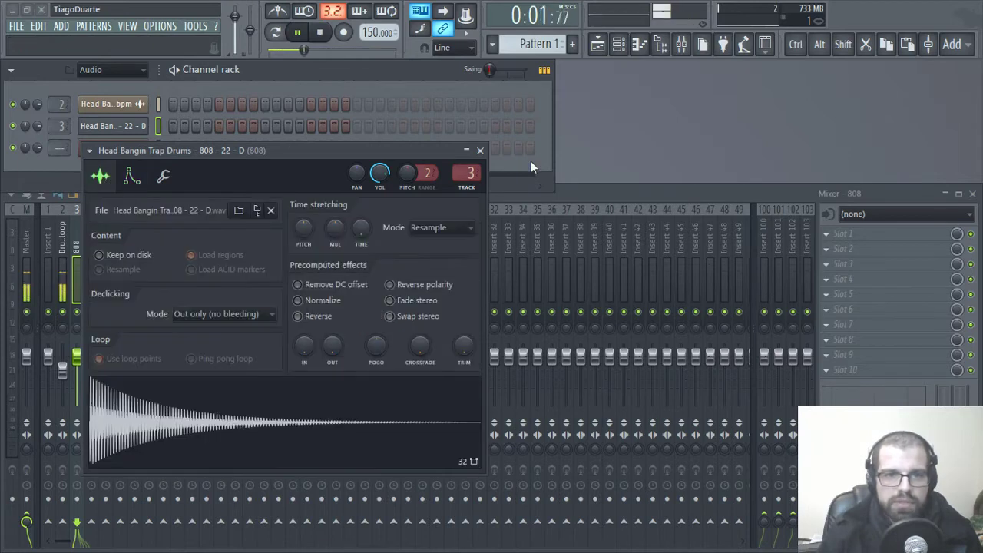
pyautogui.click(481, 150)
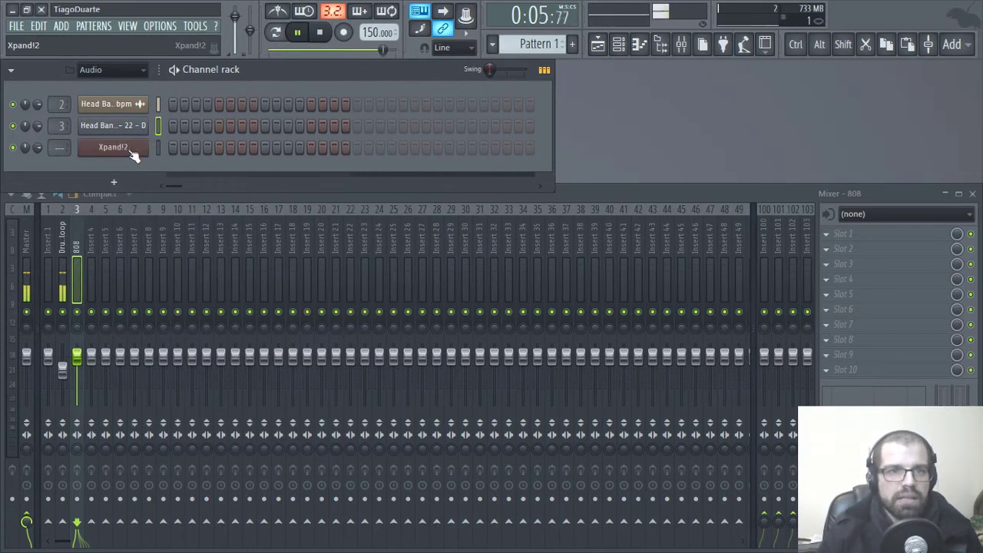
# - Route Xpand!2 to mixer track 4 and load the preset 08 Pretty Chimes from the 20 Bells category
pyautogui.moveTo(55, 143); pyautogui.dragTo(63, 147)
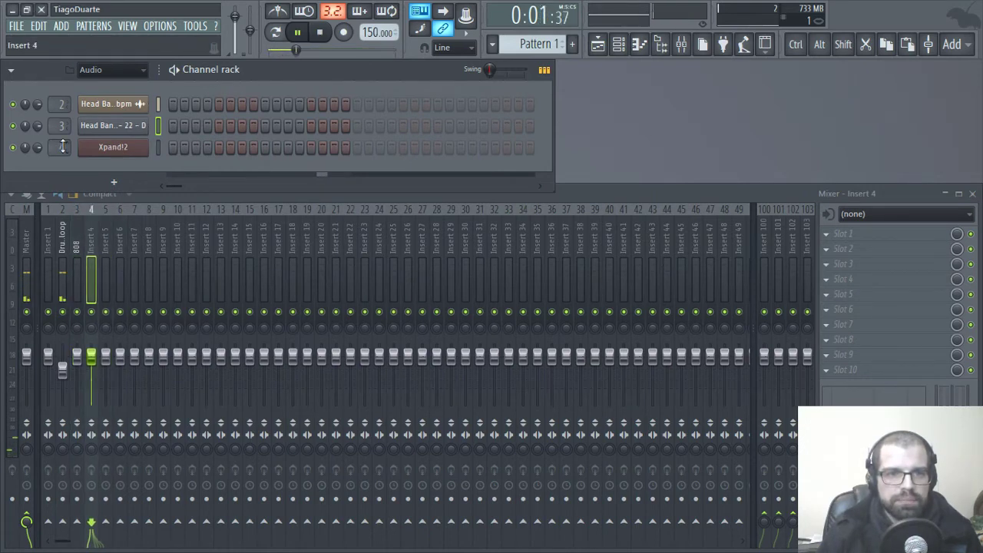
pyautogui.click(117, 148)
pyautogui.moveTo(328, 172); pyautogui.dragTo(352, 94)
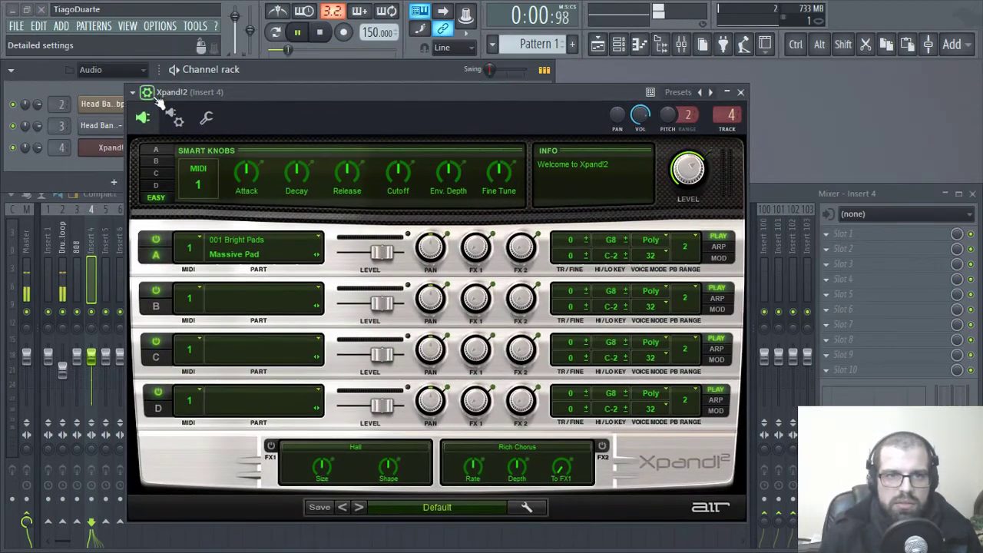
pyautogui.click(157, 100)
pyautogui.click(453, 480)
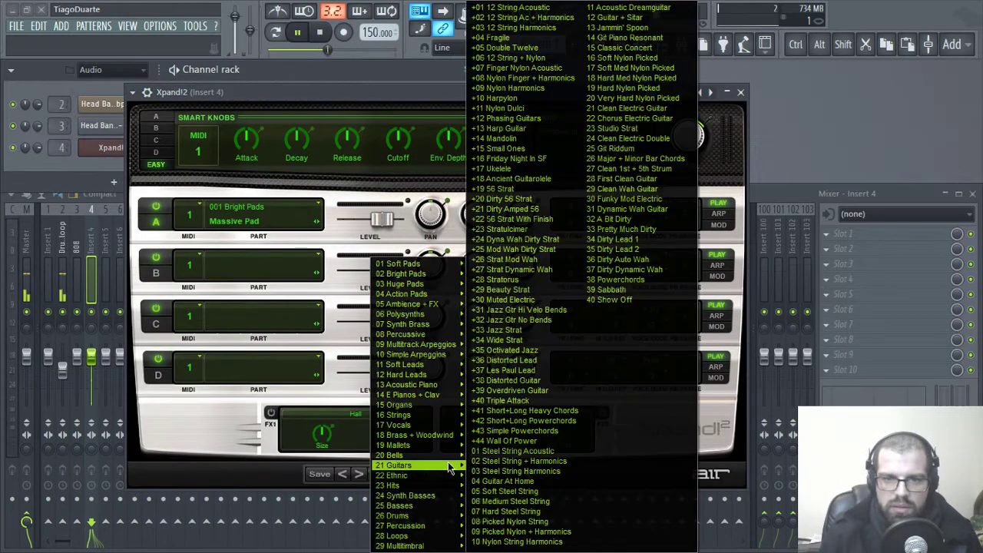
pyautogui.moveTo(449, 456)
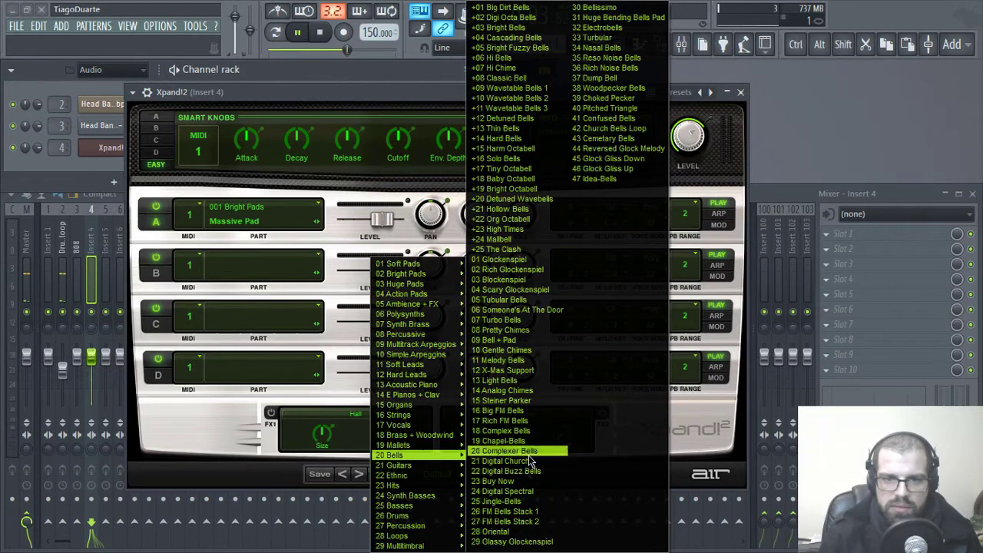
pyautogui.click(508, 330)
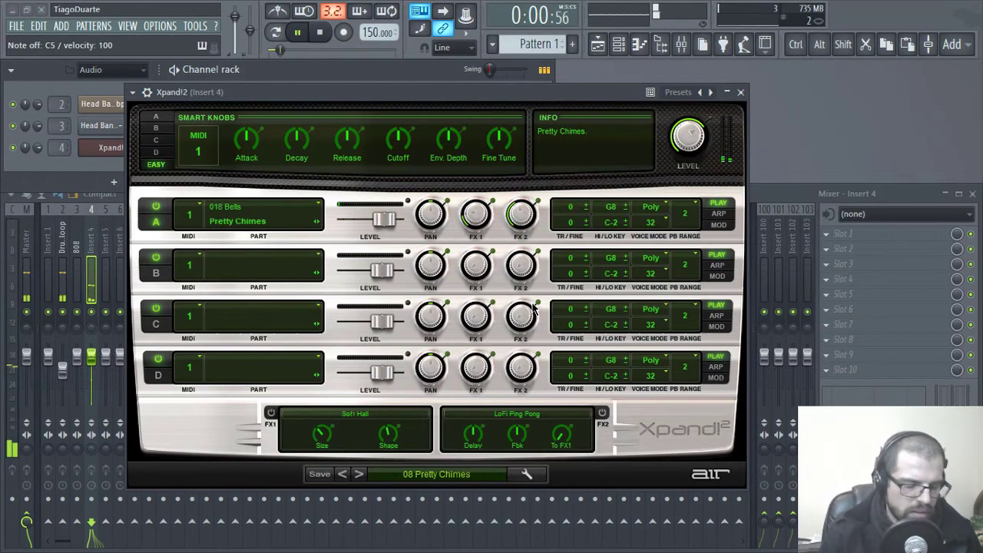
pyautogui.click(740, 91)
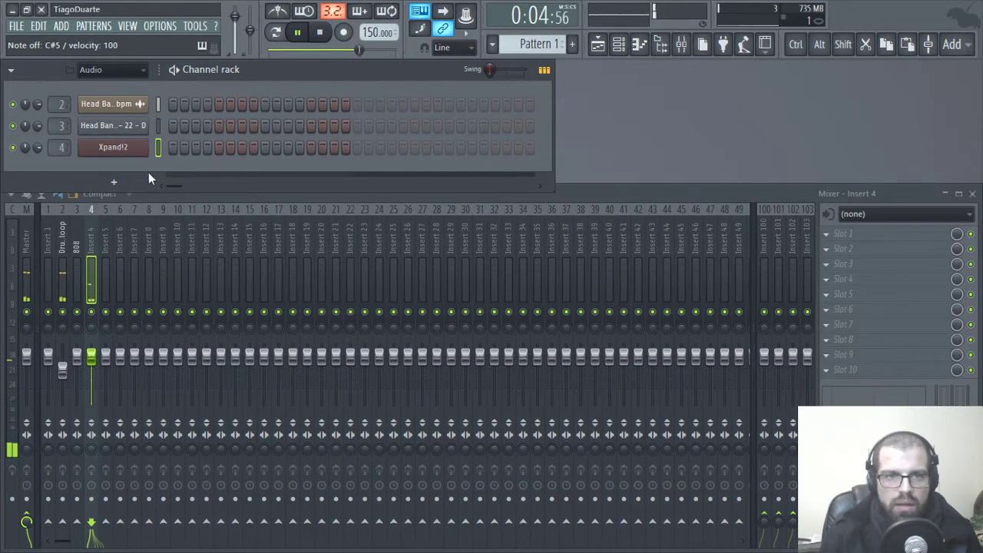
# - Open Xpand!2's piano roll, add a two-step C5 note at the start of bar 1, and stop playback
pyautogui.rightClick(140, 147)
pyautogui.click(178, 147)
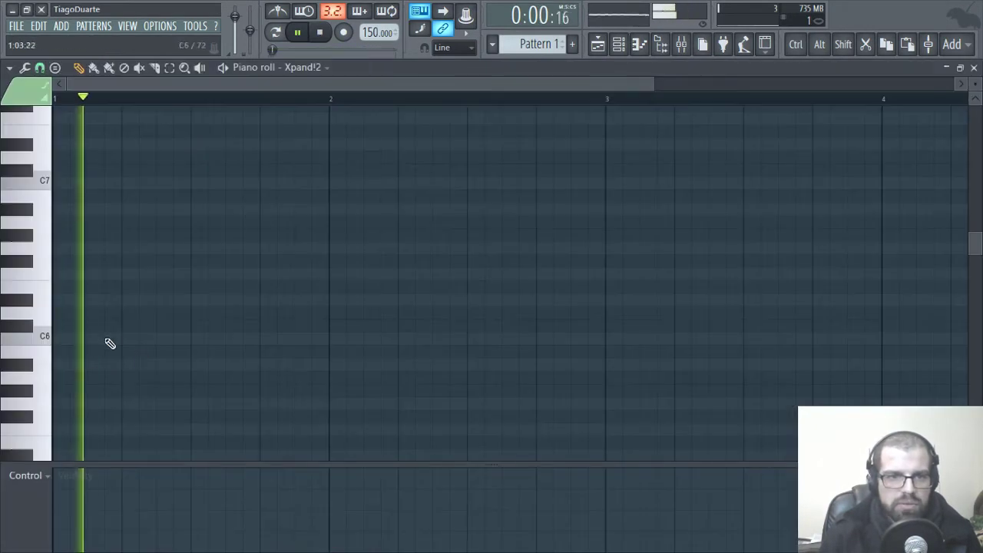
pyautogui.scroll(-3, 115, 342)
pyautogui.click(83, 300)
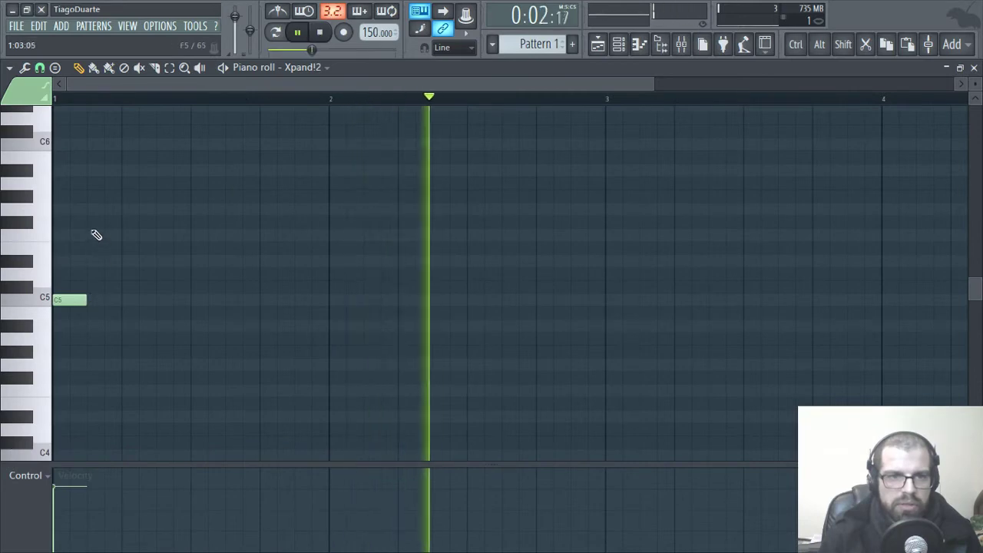
pyautogui.press('space')
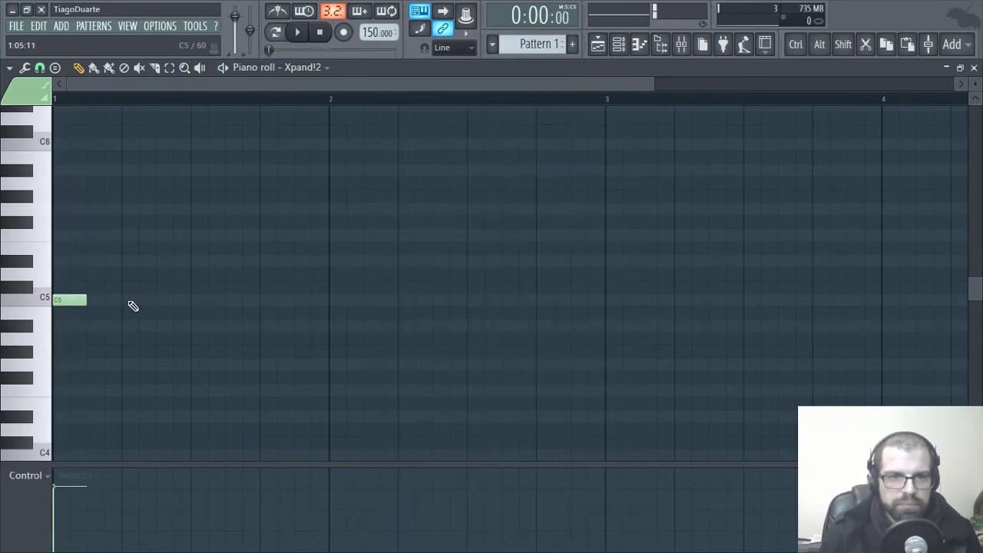
# - Continue bar 1 with two-step notes F5, C5, D#5, C5, F5, C5 and E5 after the first C5, and play it back
pyautogui.click(130, 301)
pyautogui.moveTo(132, 302)
pyautogui.mouseDown()
pyautogui.moveTo(202, 302)
pyautogui.moveTo(120, 301)
pyautogui.mouseUp()
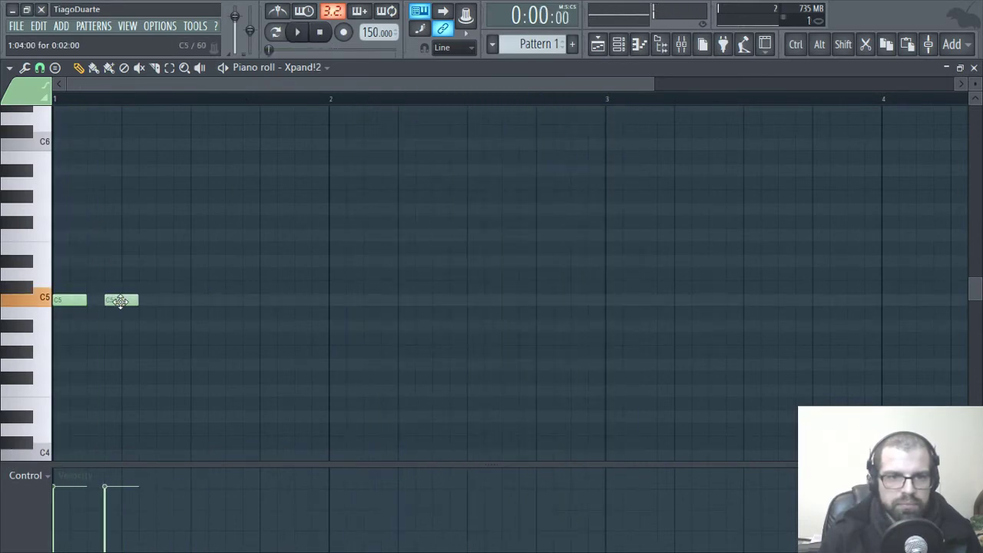
pyautogui.click(206, 302)
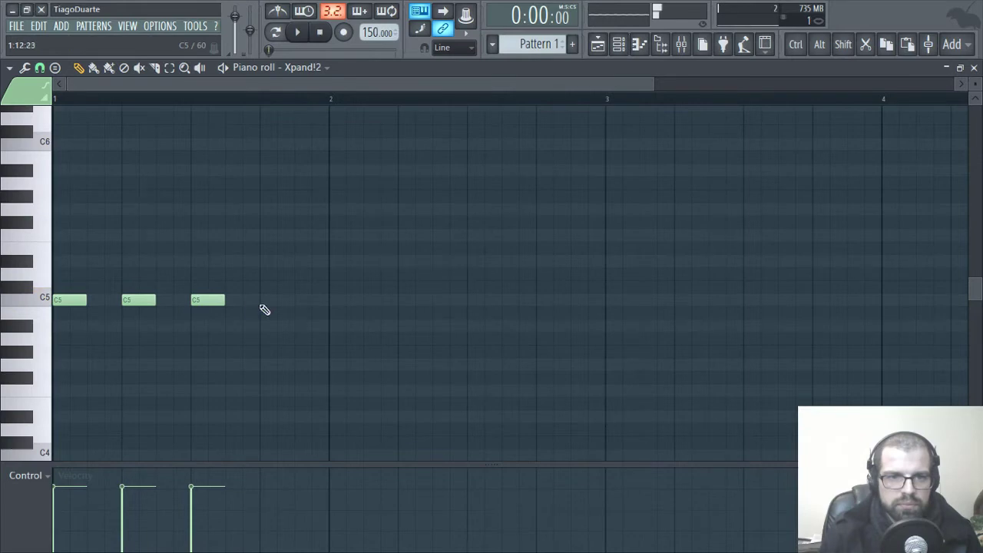
pyautogui.click(97, 235)
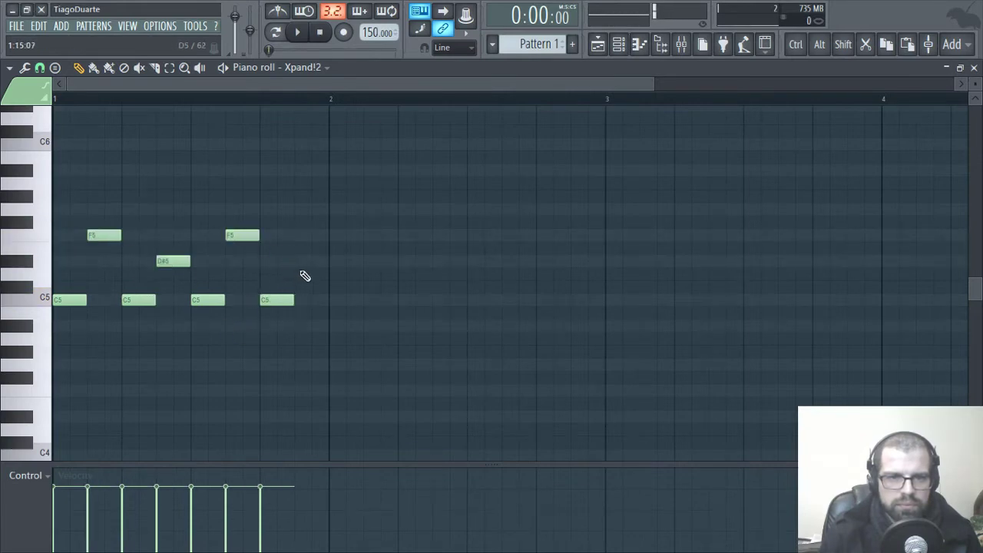
pyautogui.press('space')
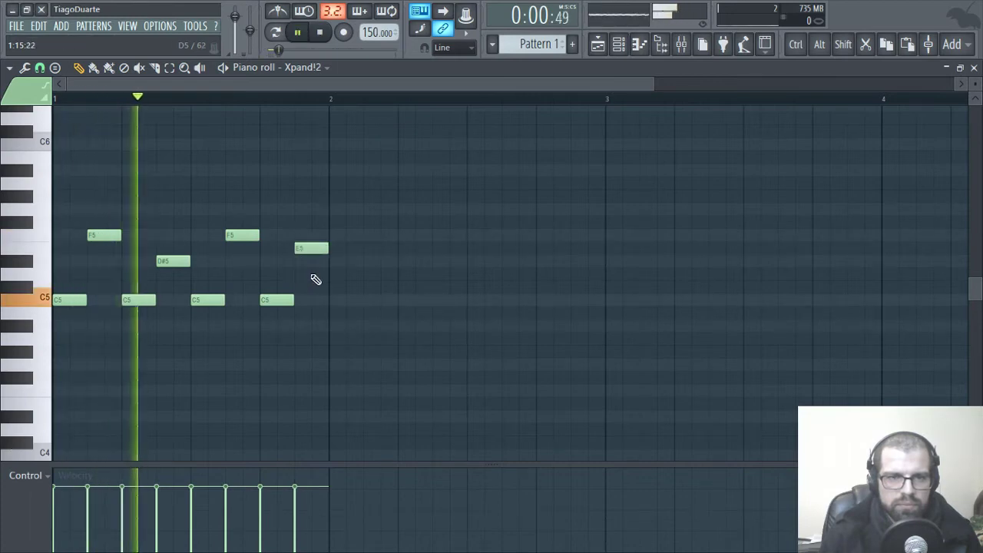
pyautogui.press('space')
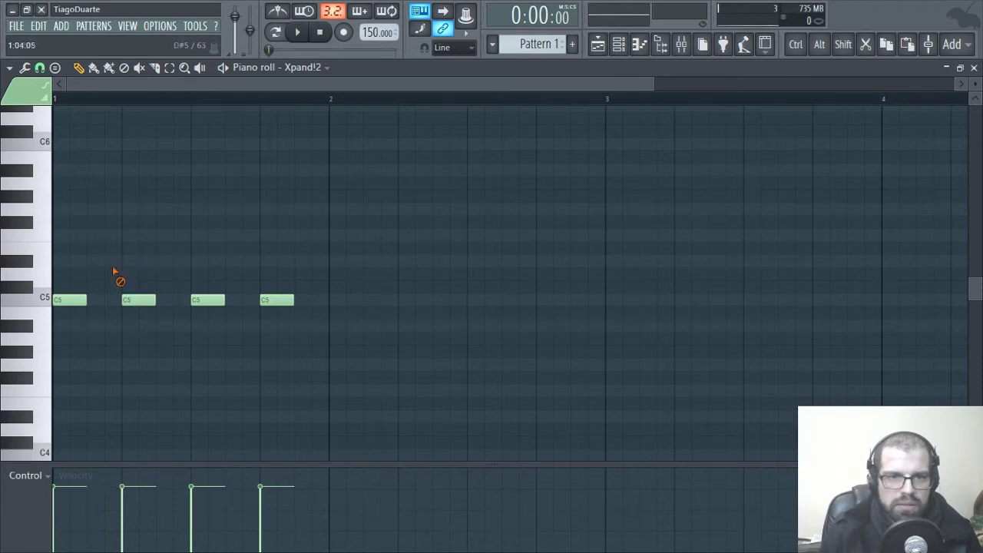
# - Replace the notes after the first C5 with D#5, F5 and D#5 on beats 2 to 4, plus a closing D5 in bar 1
pyautogui.moveTo(125, 262)
pyautogui.mouseDown()
pyautogui.moveTo(121, 244)
pyautogui.moveTo(126, 262)
pyautogui.mouseUp()
pyautogui.click(195, 234)
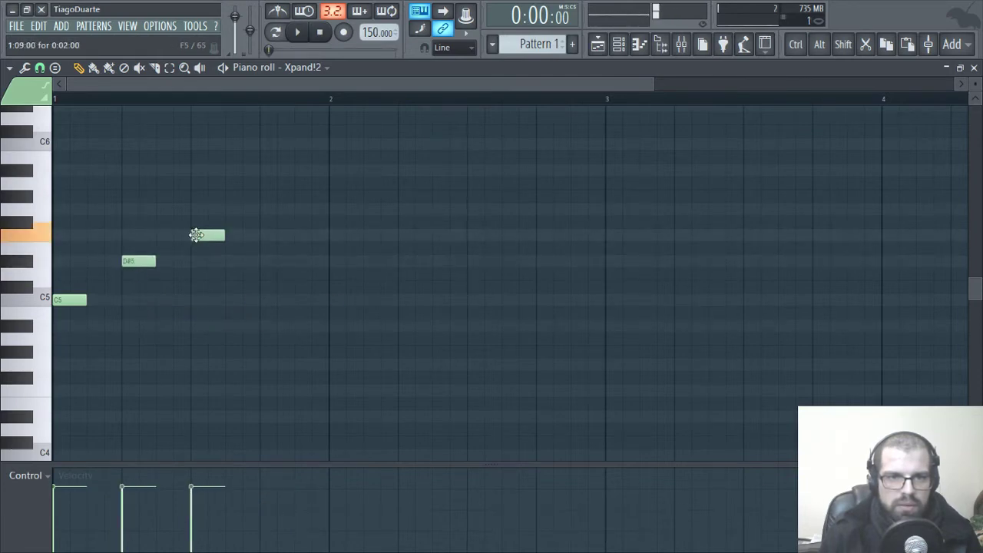
pyautogui.moveTo(276, 259)
pyautogui.mouseDown()
pyautogui.moveTo(256, 240)
pyautogui.moveTo(261, 265)
pyautogui.mouseUp()
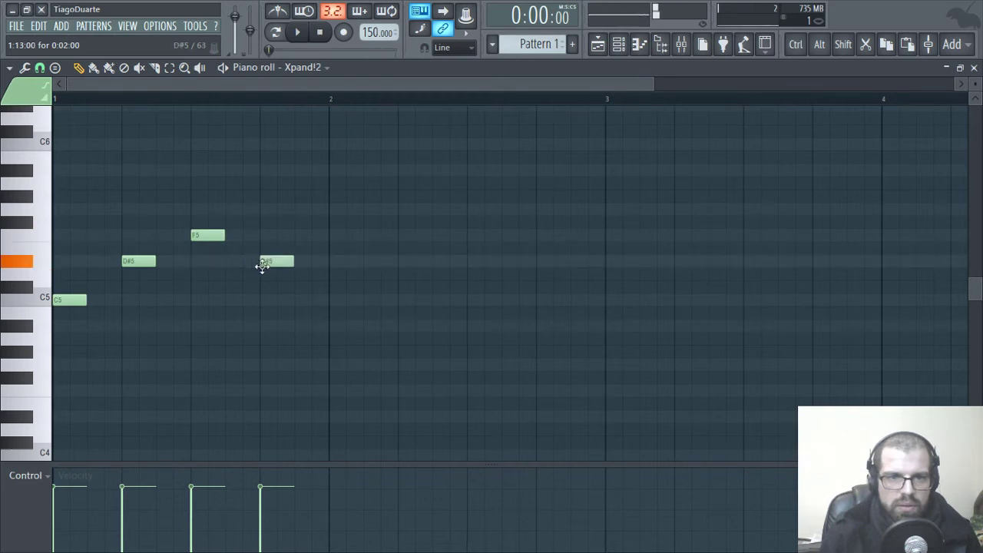
pyautogui.click(299, 275)
# - Duplicate all the notes of bar 1 into bar 2 and play back the two-bar melody
pyautogui.moveTo(376, 179); pyautogui.dragTo(76, 345)
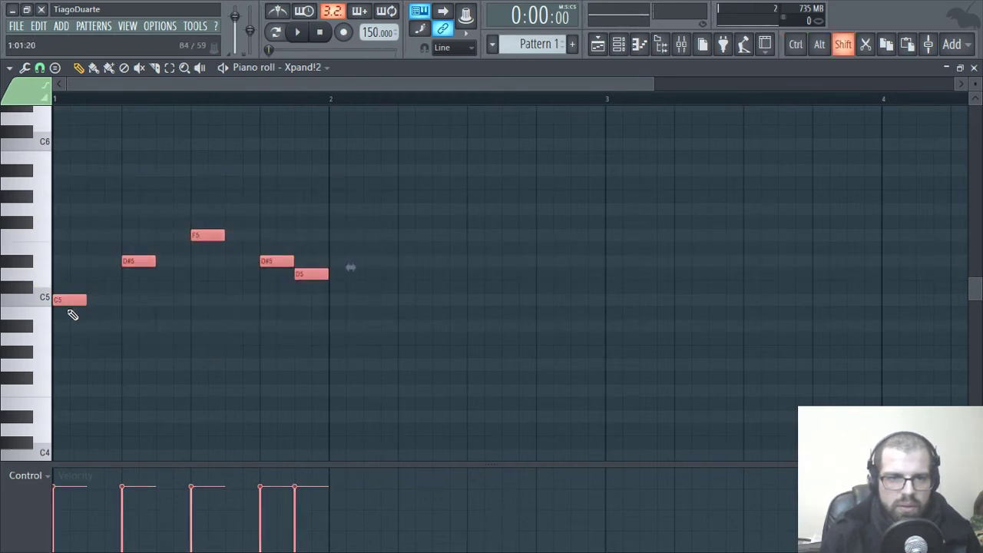
pyautogui.keyDown('shift'); pyautogui.moveTo(70, 301); pyautogui.dragTo(345, 301); pyautogui.keyUp('shift')
pyautogui.click(394, 405)
pyautogui.press('space')
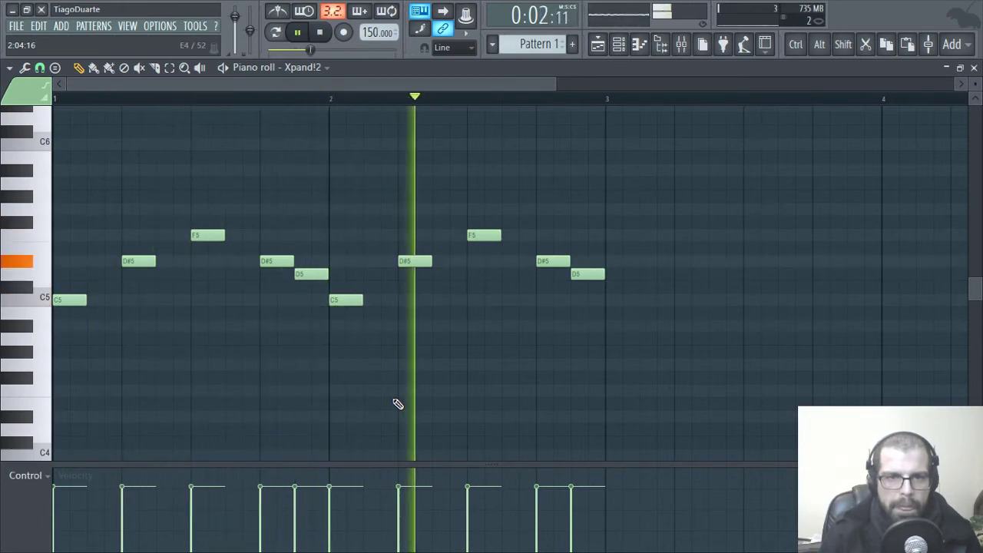
pyautogui.press('space')
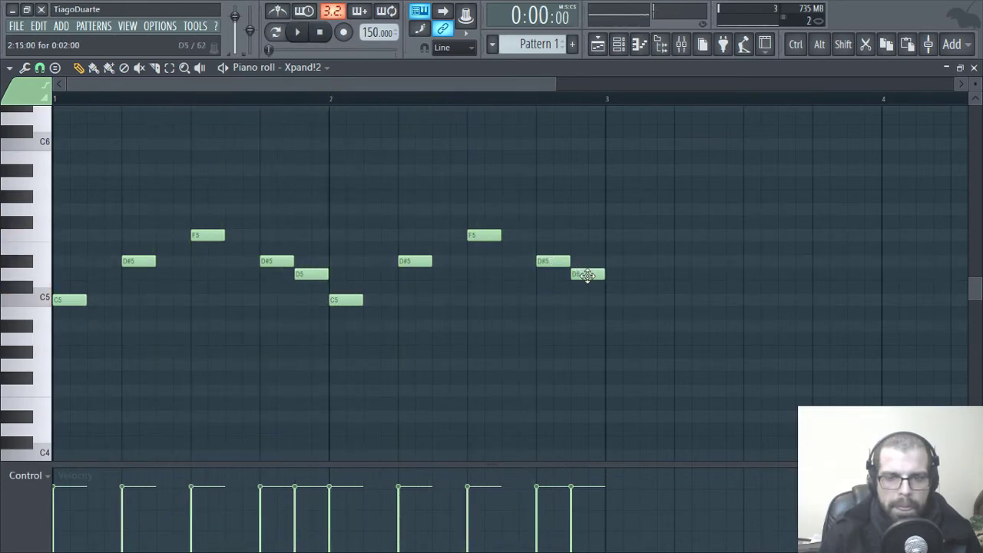
# - Raise the last note of bar 2 to F5 and move the D#5 before it one step earlier
pyautogui.moveTo(587, 275); pyautogui.dragTo(588, 230)
pyautogui.moveTo(555, 261); pyautogui.dragTo(532, 265)
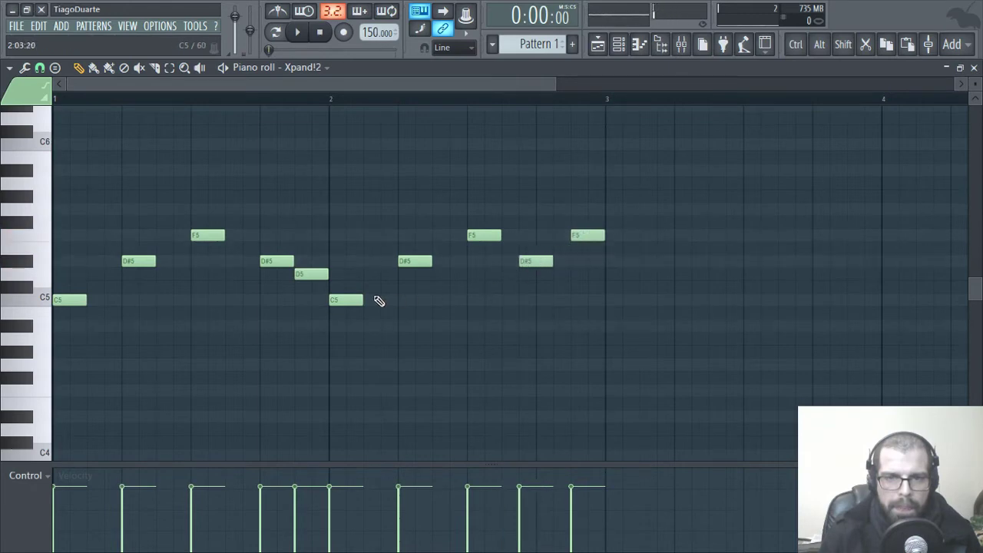
# - Move the second D#5 of bar 1 one step earlier and duplicate the two-bar melody into bars 3 and 4
pyautogui.press('space')
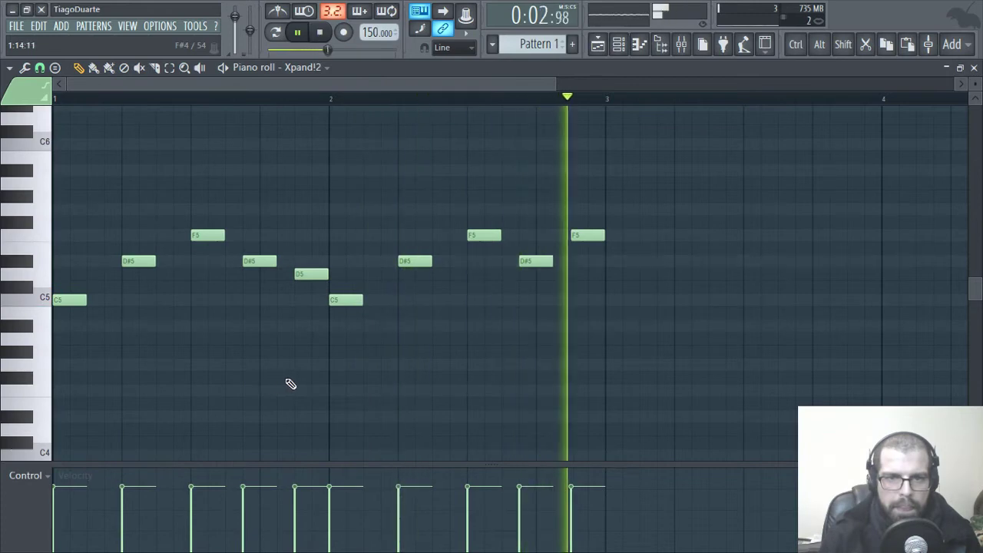
pyautogui.press('space')
pyautogui.keyDown('ctrl'); pyautogui.scroll(-2, 498, 248); pyautogui.keyUp('ctrl')
pyautogui.keyDown('ctrl'); pyautogui.moveTo(477, 164); pyautogui.dragTo(51, 396); pyautogui.keyUp('ctrl')
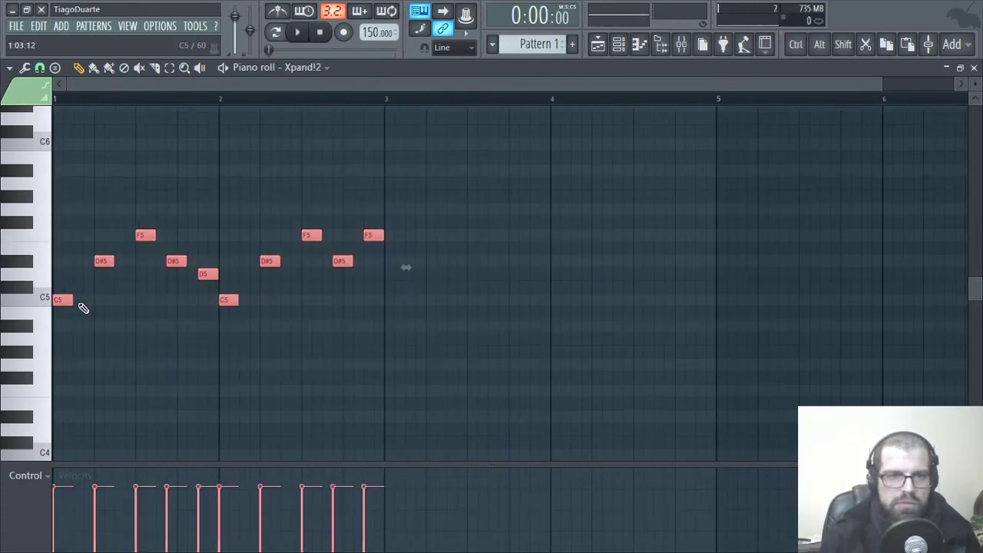
pyautogui.keyDown('shift'); pyautogui.moveTo(64, 301); pyautogui.dragTo(397, 302); pyautogui.keyUp('shift')
pyautogui.keyDown('ctrl'); pyautogui.click(750, 225); pyautogui.keyUp('ctrl')
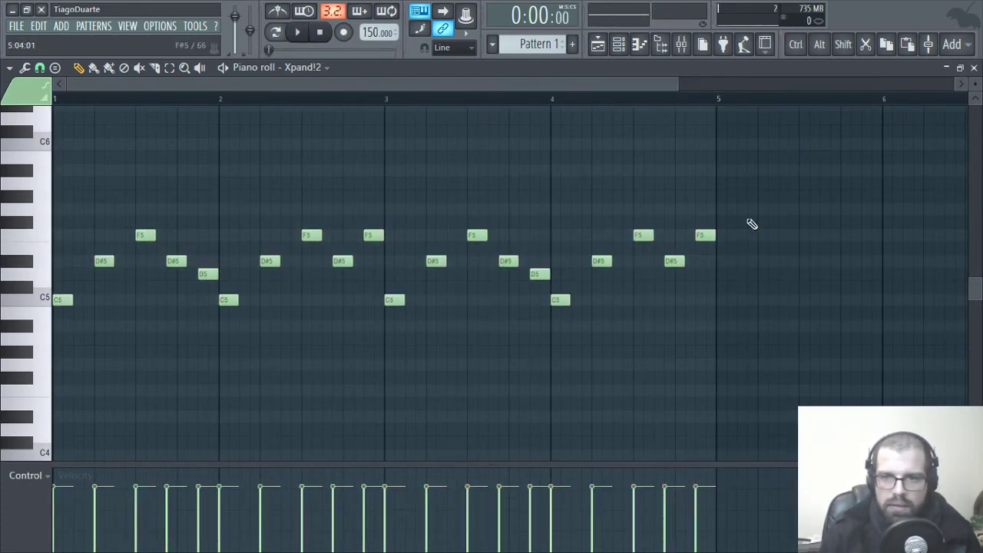
# - Change the last three notes of bar 4 to D5, C5 and A#4, play back the four-bar melody and close the piano roll
pyautogui.moveTo(705, 232); pyautogui.dragTo(705, 298)
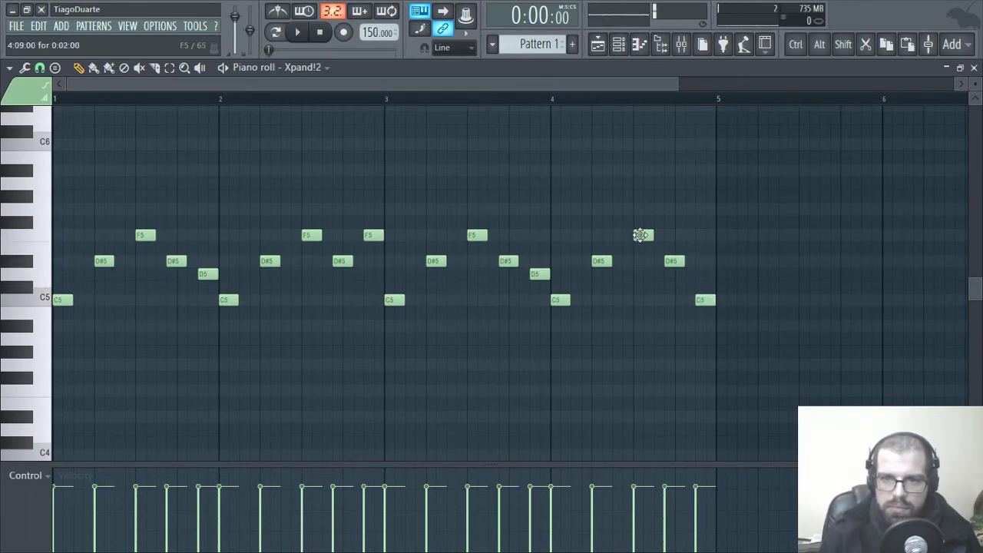
pyautogui.moveTo(642, 274); pyautogui.dragTo(702, 324)
pyautogui.press('space')
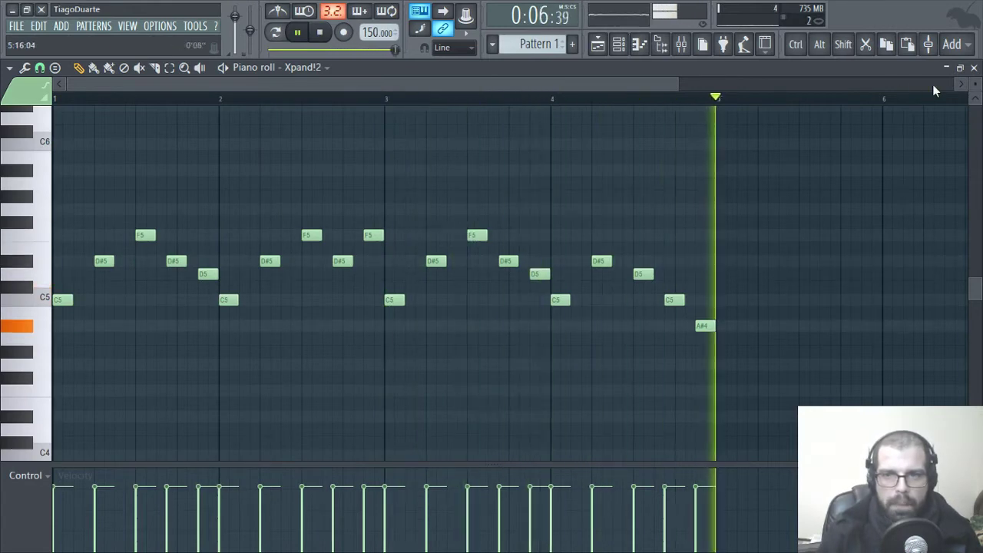
pyautogui.click(974, 69)
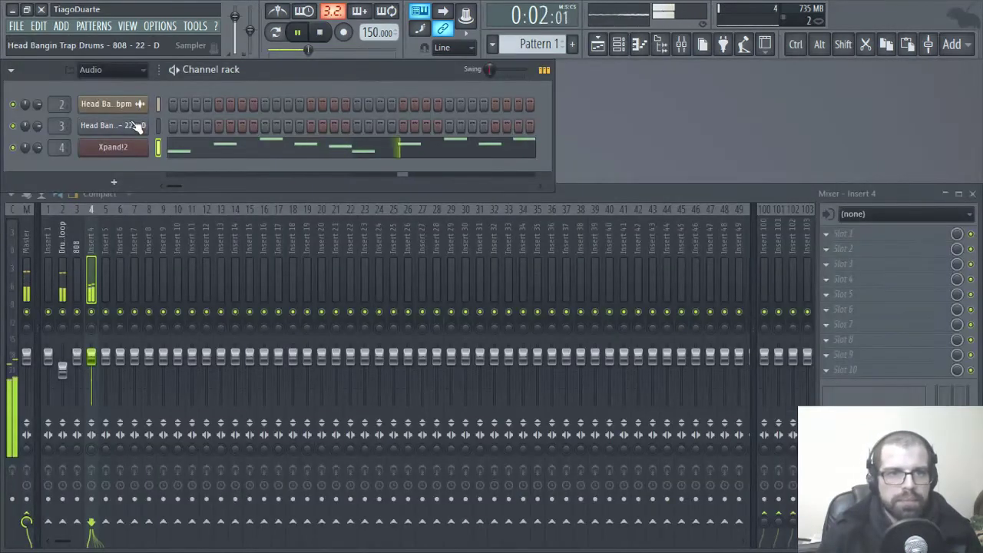
# - Lower the volume of mixer insert 4 and rename the track Bell
pyautogui.moveTo(91, 356); pyautogui.dragTo(91, 368)
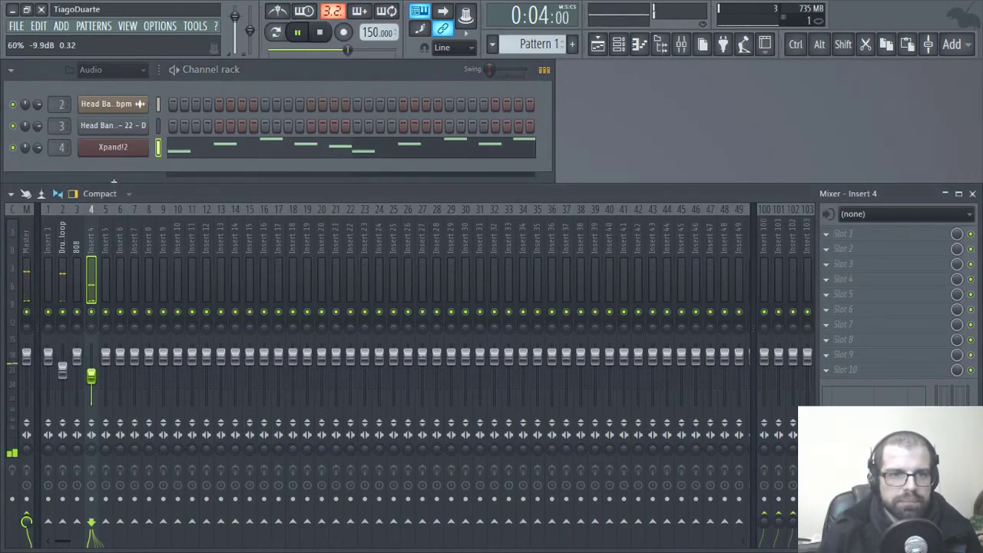
pyautogui.doubleClick(89, 252)
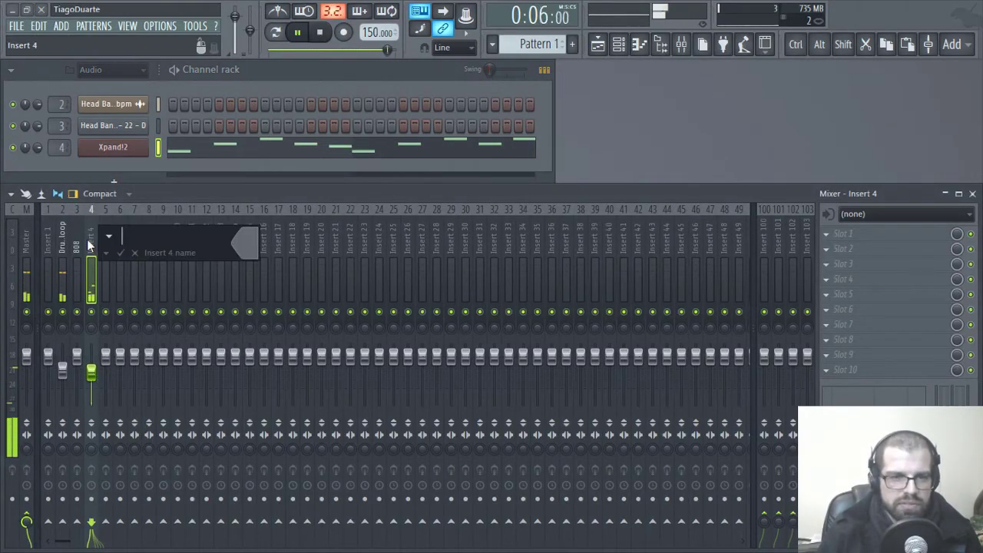
pyautogui.write('Bell')
pyautogui.press('Return')
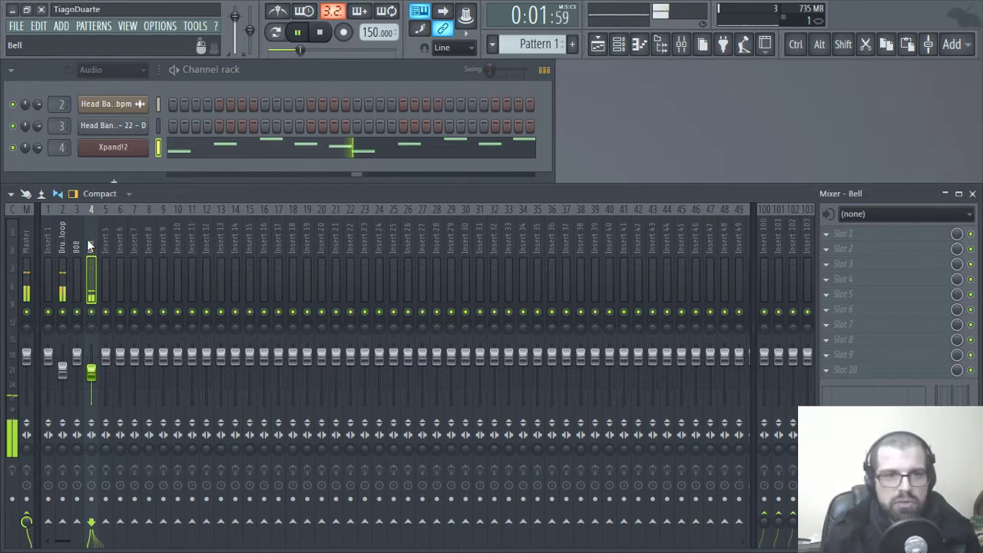
# - In the 808's piano roll, lengthen the first C5 to eight steps and add an equally long C5 at the start of bar 2
pyautogui.click(78, 238)
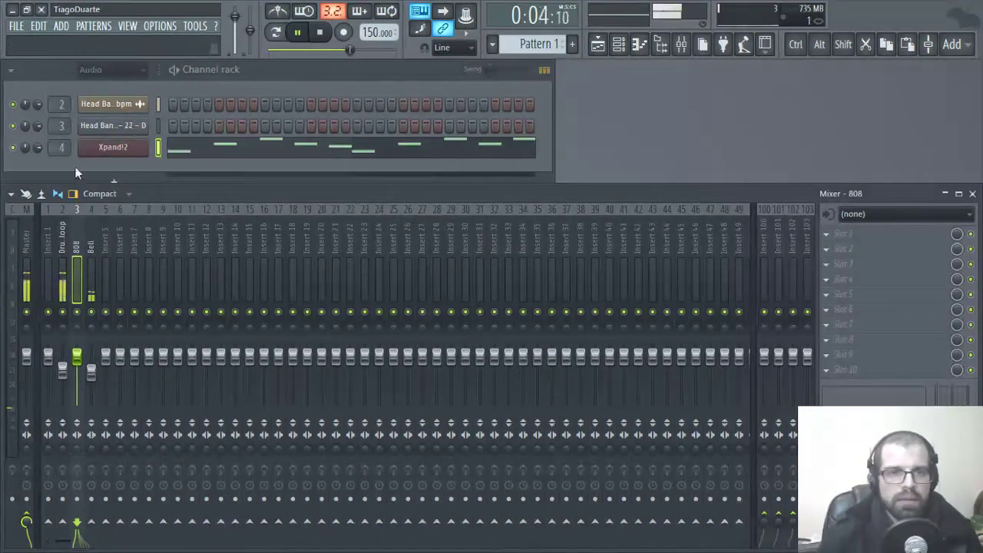
pyautogui.doubleClick(123, 129)
pyautogui.press('F7')
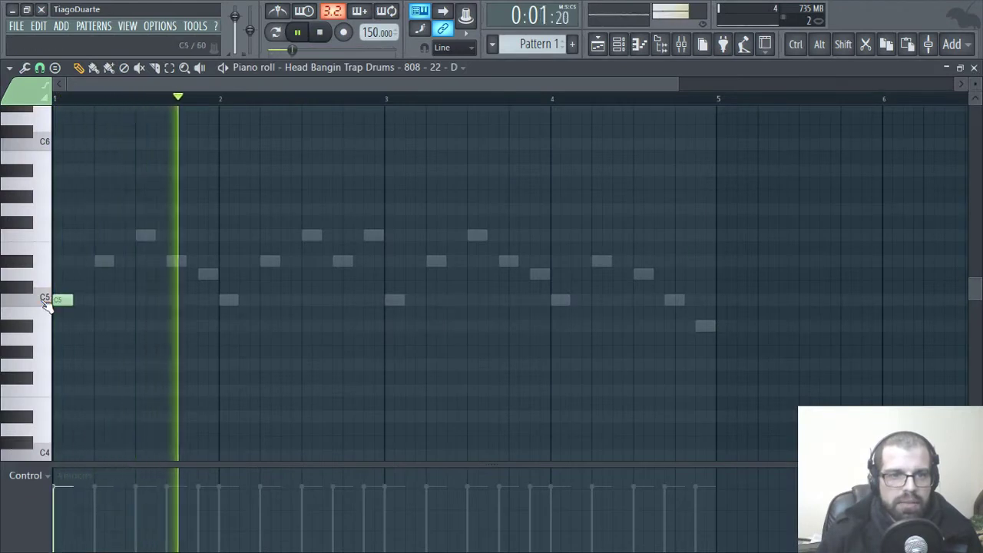
pyautogui.moveTo(73, 300); pyautogui.dragTo(133, 301)
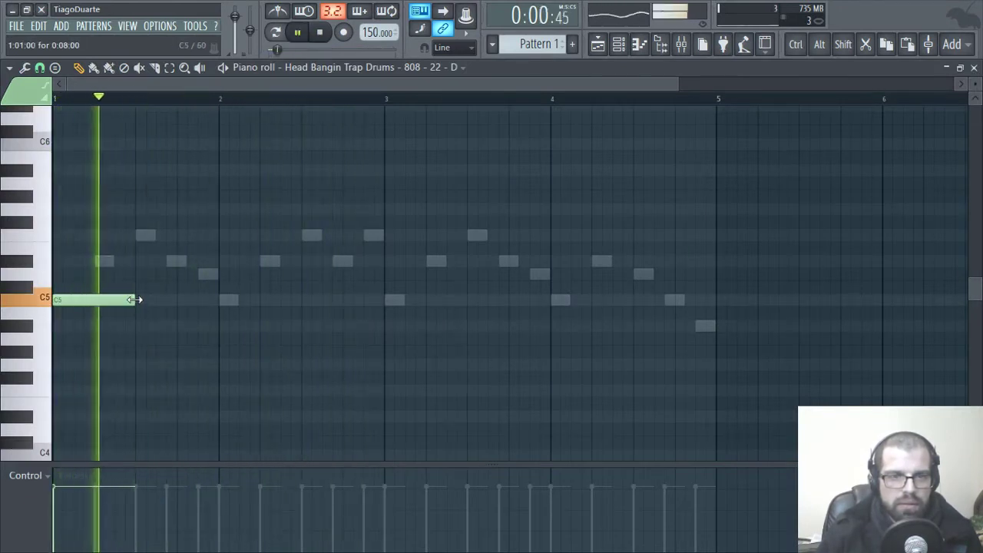
pyautogui.click(222, 301)
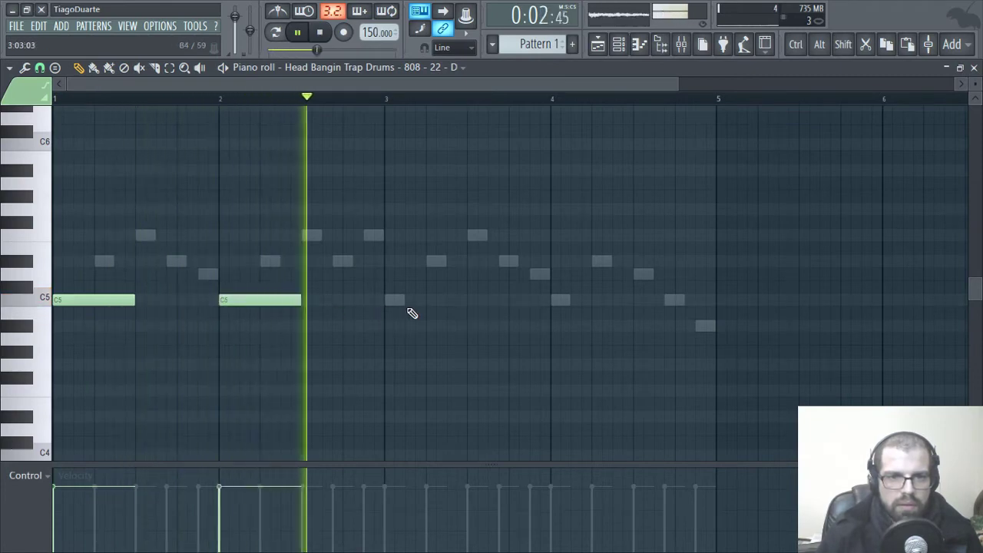
pyautogui.press('space')
pyautogui.press('space')
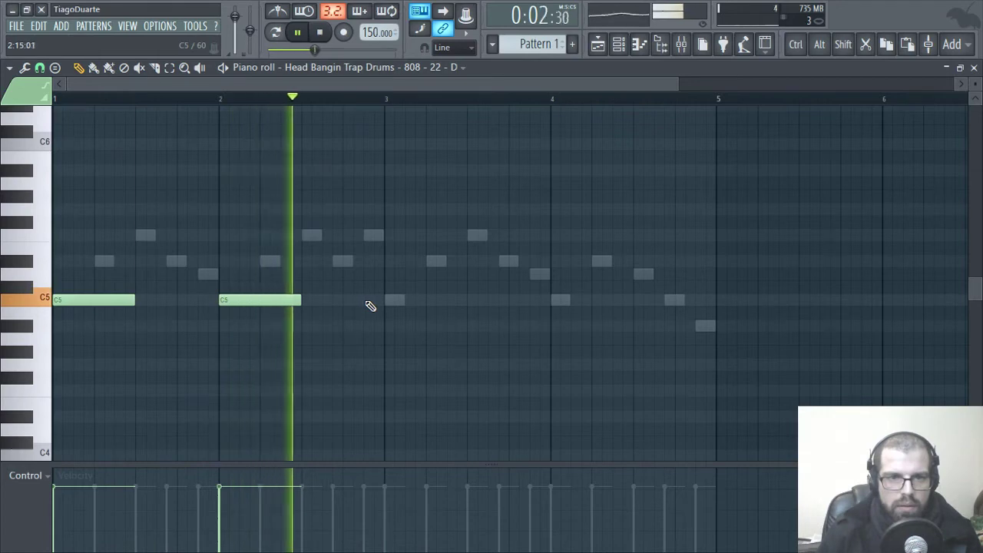
# - Add eight-step C5 notes at the start of bars 3 and 4 of the 808 line and play it back
pyautogui.click(387, 301)
pyautogui.click(555, 300)
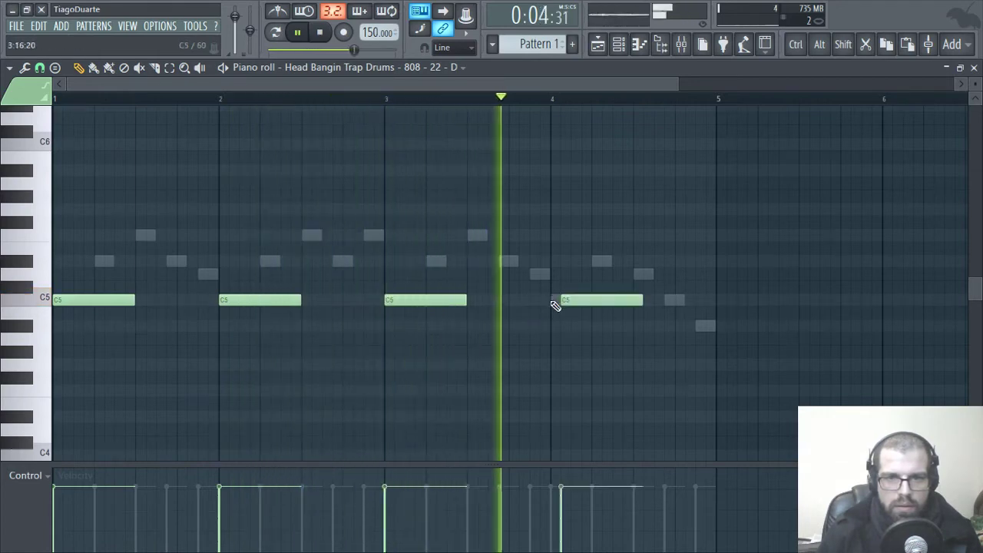
pyautogui.press('space')
pyautogui.press('space')
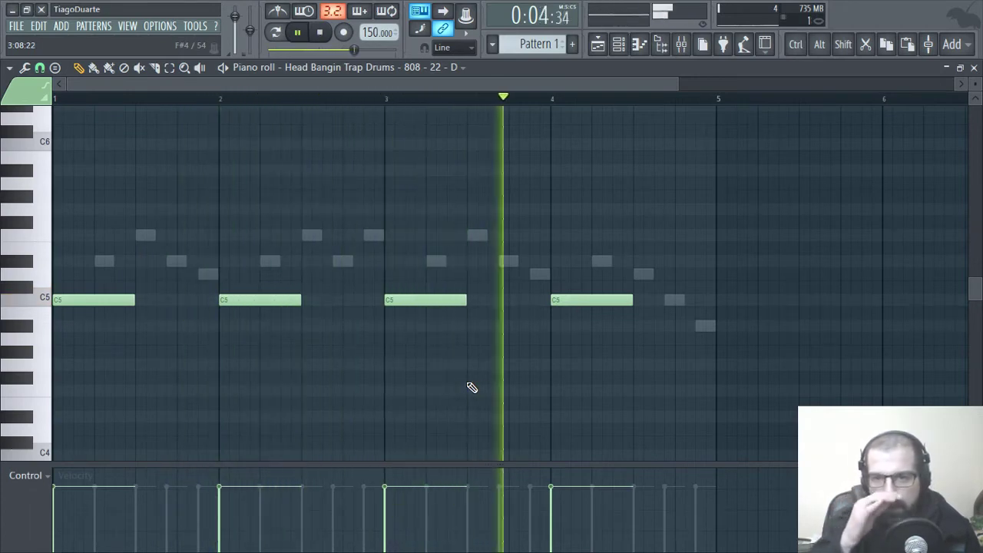
# - Make the 808's bar 4 C5 start on step 5 with a length of four steps, and play it back
pyautogui.press('space')
pyautogui.moveTo(585, 301); pyautogui.dragTo(649, 312)
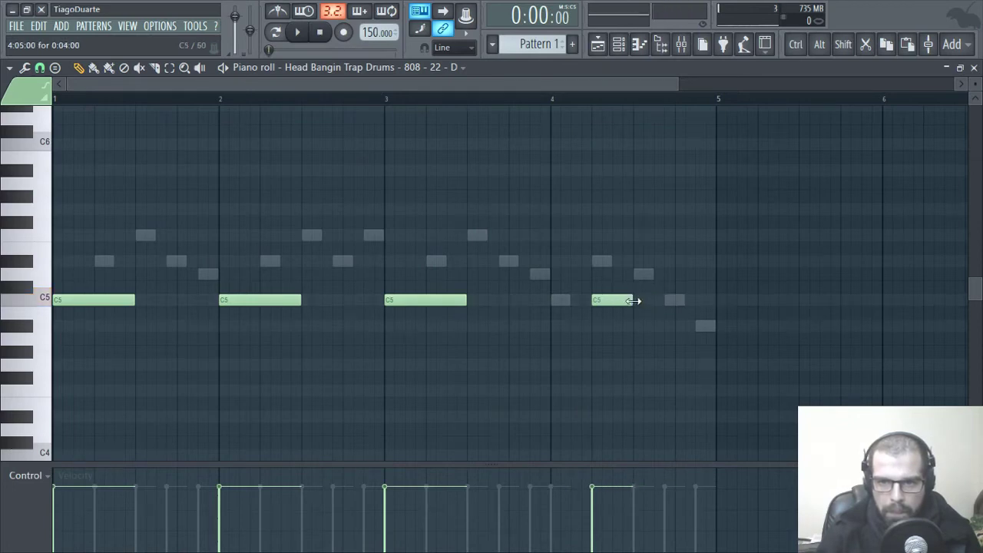
pyautogui.press('space')
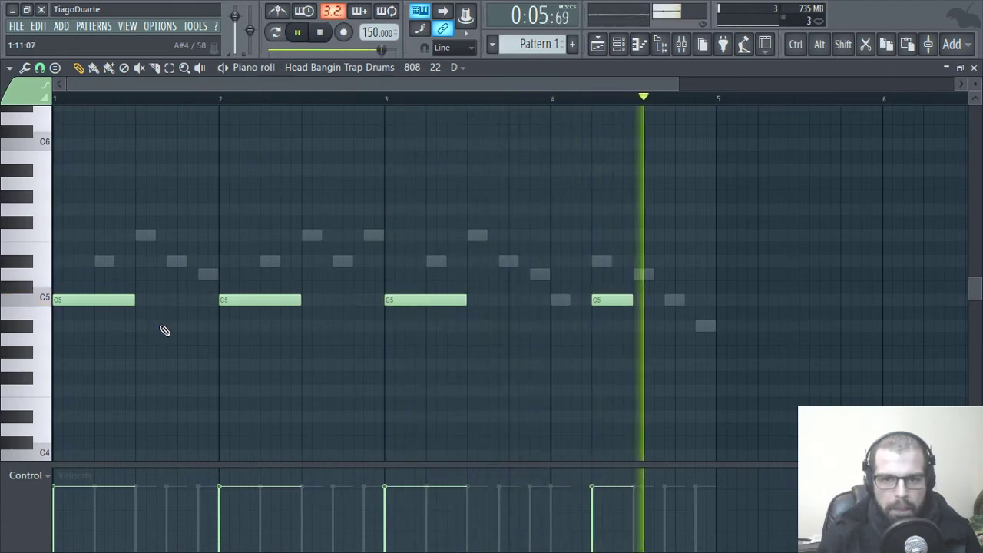
# - Finish bar 4 of the 808 line with a three-step D5, a three-step C5 and a two-step A#4
pyautogui.moveTo(635, 299)
pyautogui.mouseDown()
pyautogui.moveTo(718, 296)
pyautogui.moveTo(636, 302)
pyautogui.mouseUp()
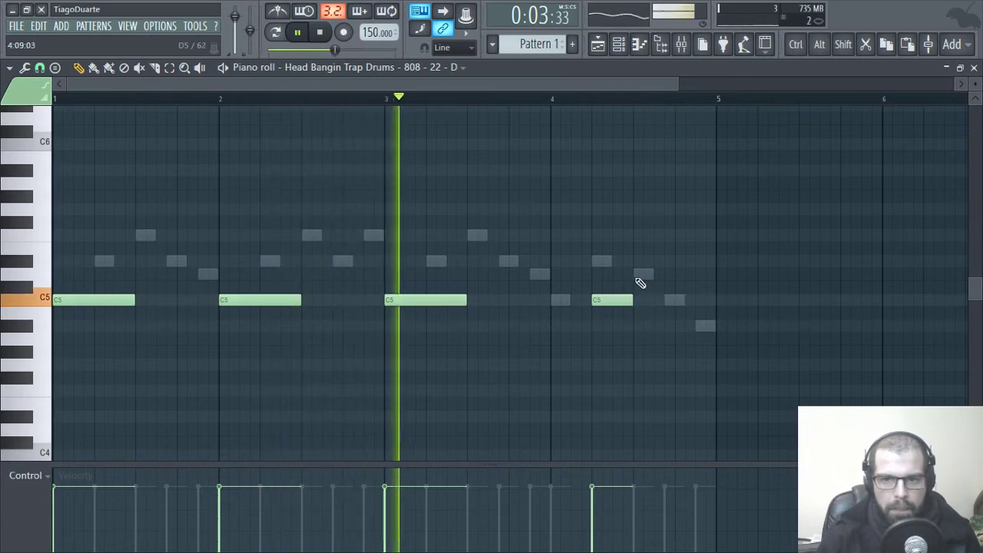
pyautogui.click(636, 275)
pyautogui.moveTo(674, 275); pyautogui.dragTo(665, 274)
pyautogui.click(666, 299)
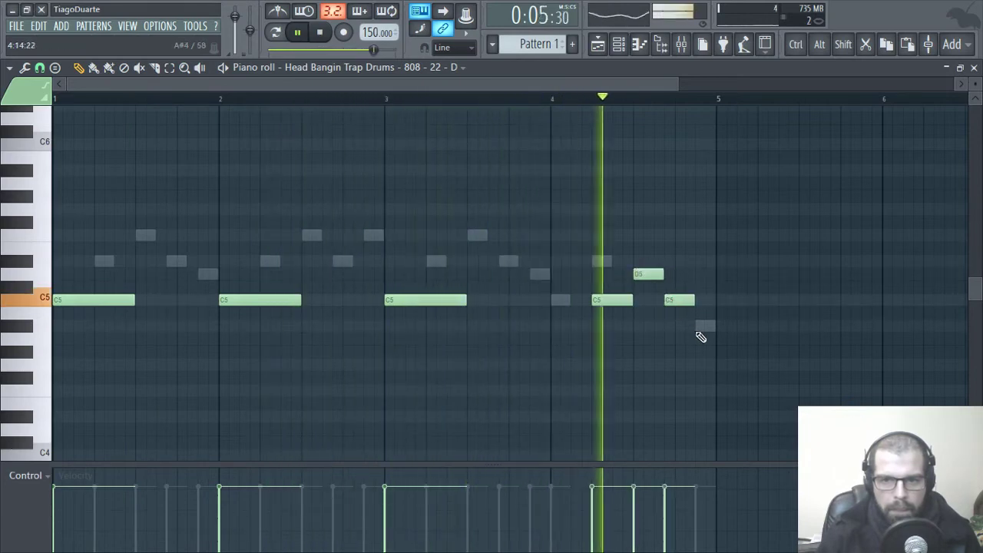
pyautogui.click(699, 330)
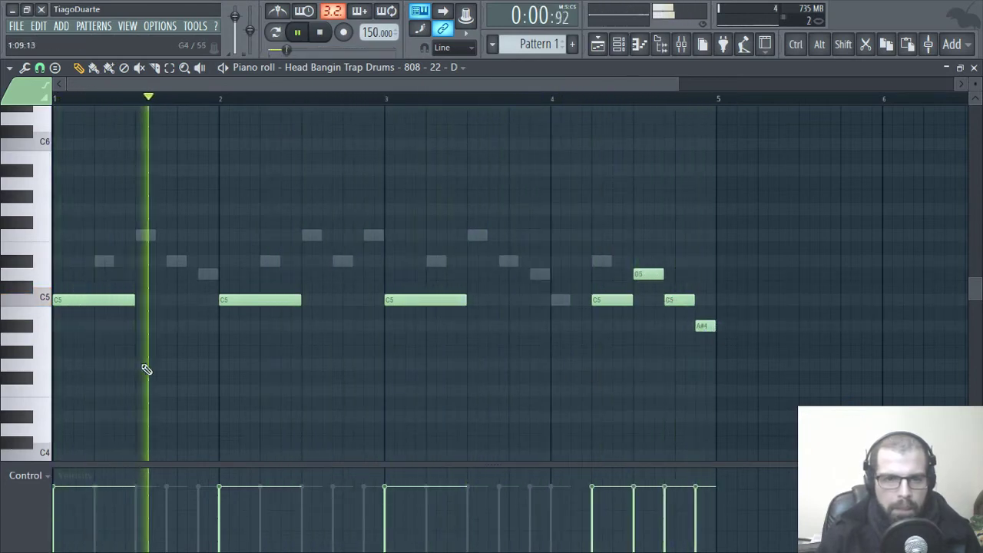
pyautogui.press('space')
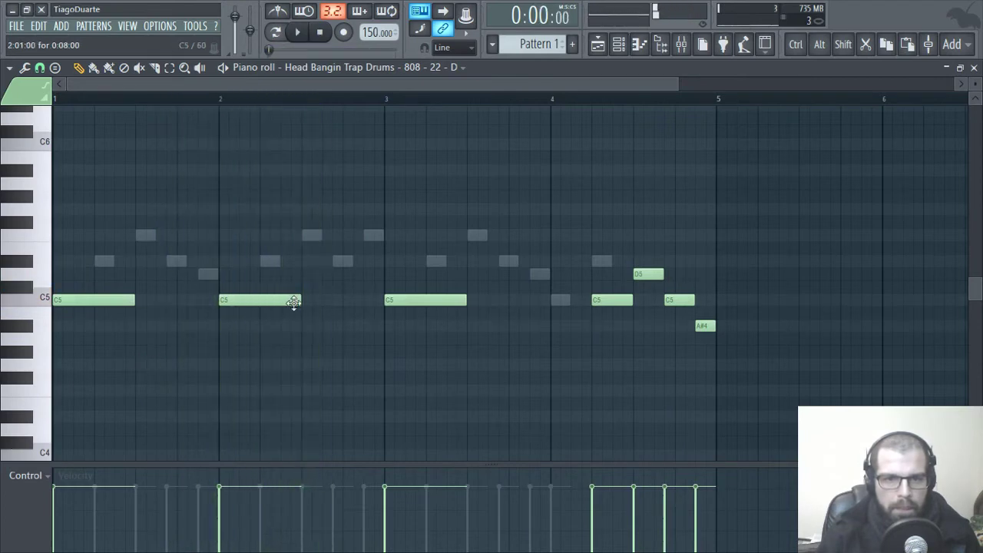
# - Split the 808's bar 1 C5 into a two-step and a six-step note, and add a two-step D5 at the bar's end
pyautogui.moveTo(123, 301); pyautogui.dragTo(113, 300)
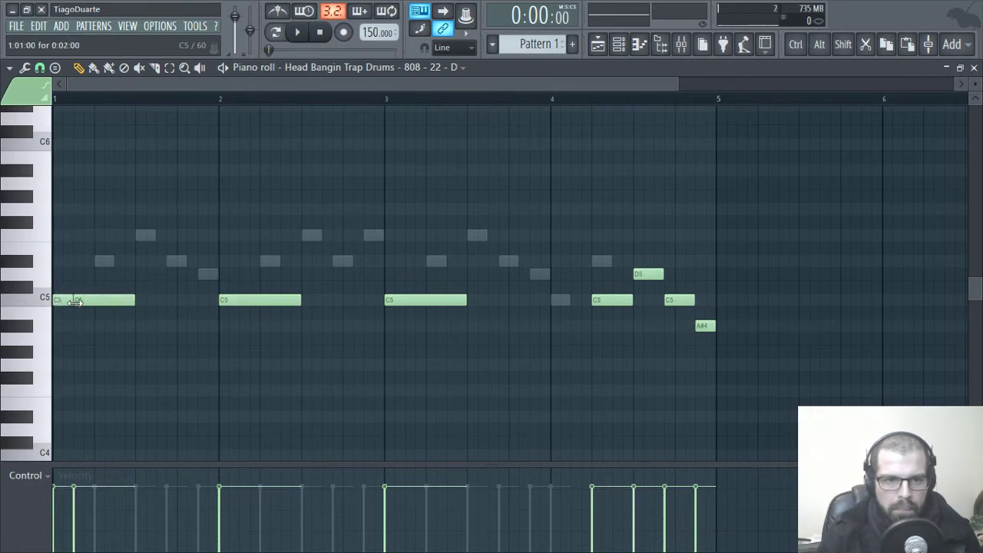
pyautogui.press('space')
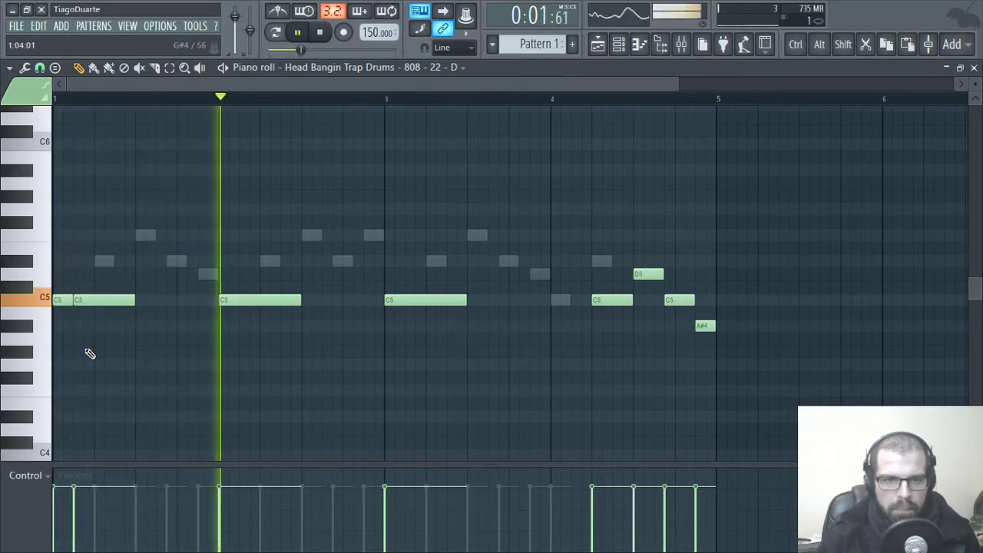
pyautogui.click(204, 274)
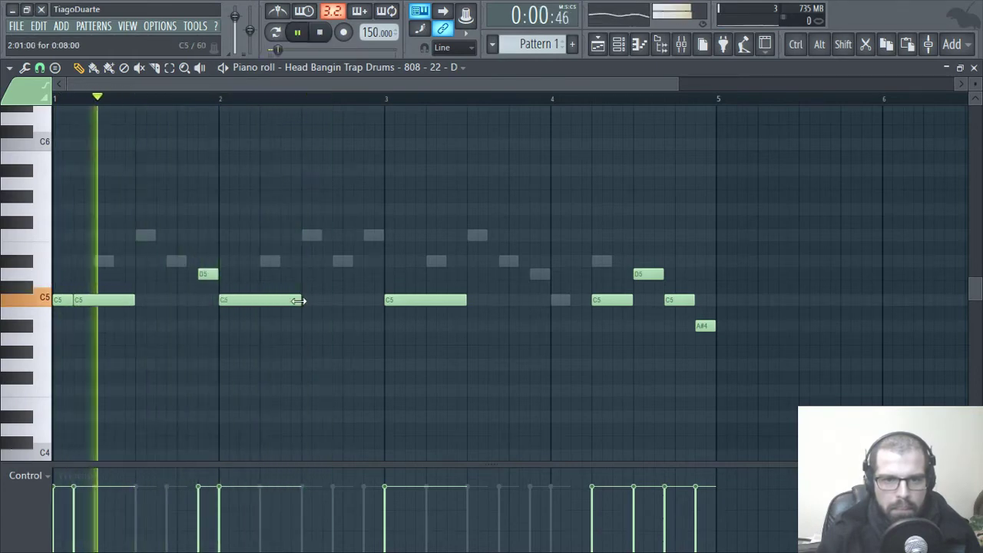
# - Shorten the 808's bar 2 C5 to six steps and add a D#5 from step 7 to the end of the bar
pyautogui.moveTo(298, 301); pyautogui.dragTo(281, 300)
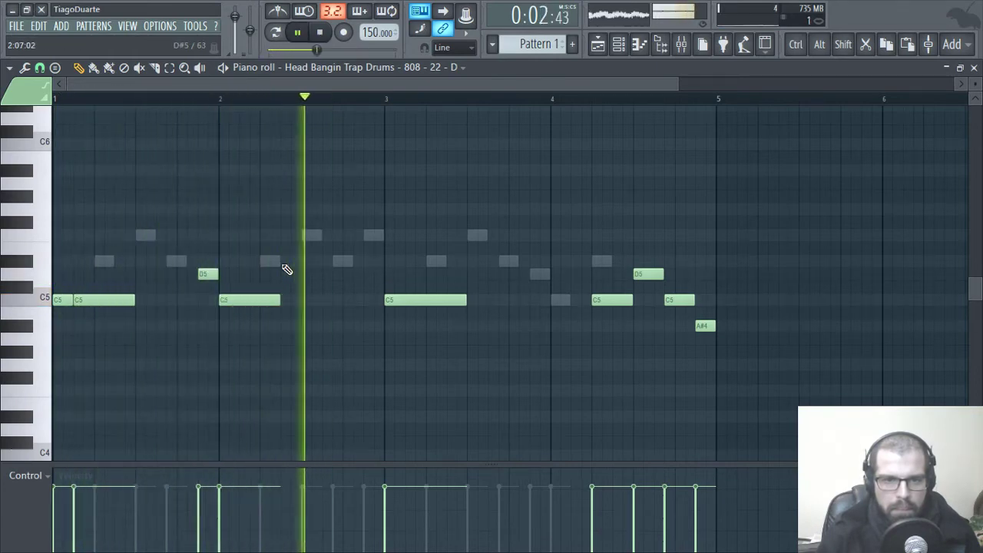
pyautogui.click(283, 264)
pyautogui.press('space')
pyautogui.press('space')
pyautogui.moveTo(341, 264); pyautogui.dragTo(301, 264)
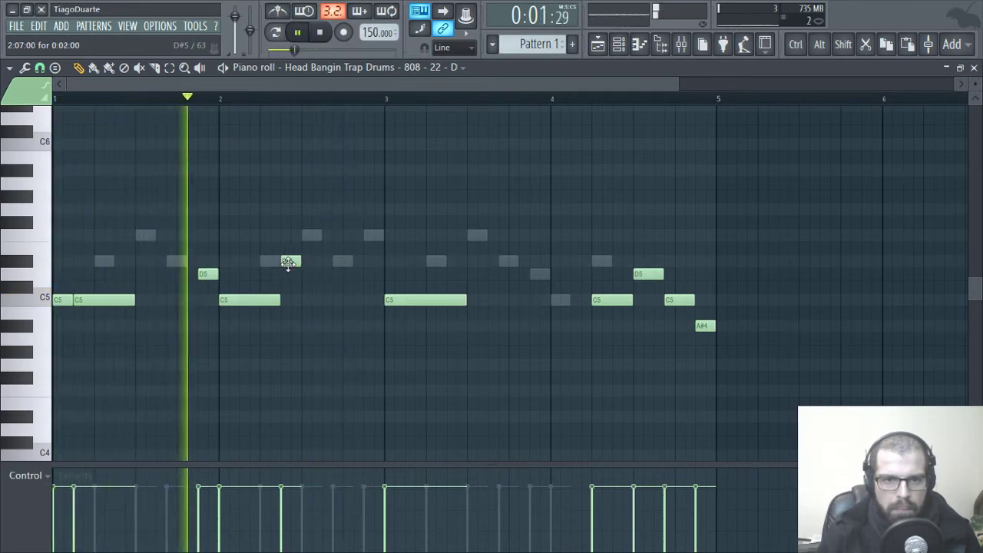
pyautogui.press('space')
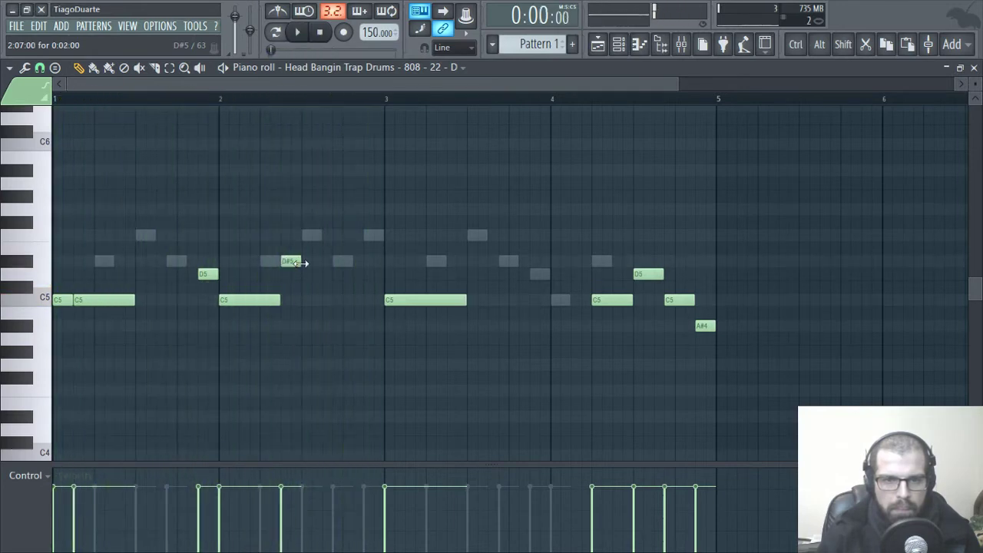
pyautogui.press('space')
pyautogui.moveTo(301, 263); pyautogui.dragTo(379, 267)
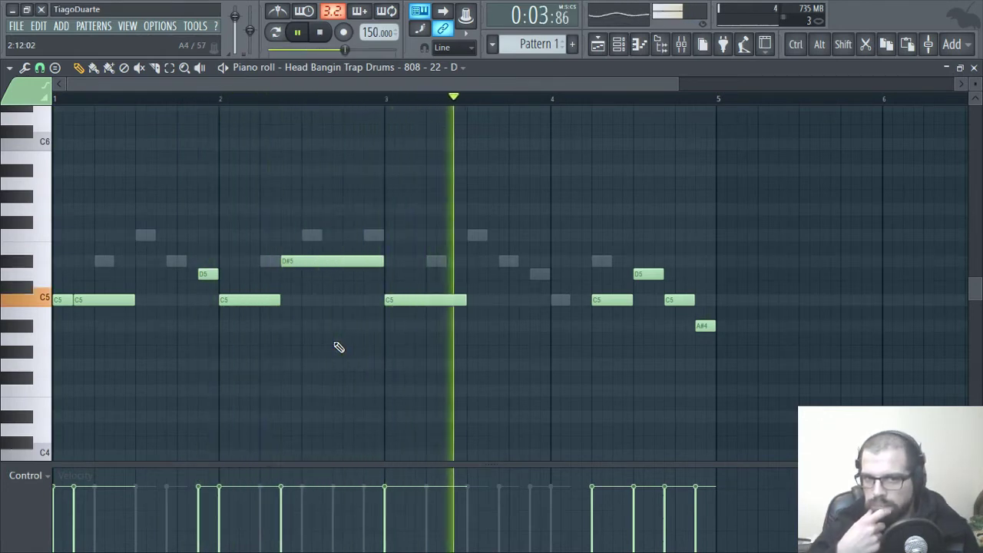
# - Close the 808's piano roll and lower the 808 track's volume in the mixer
pyautogui.click(974, 68)
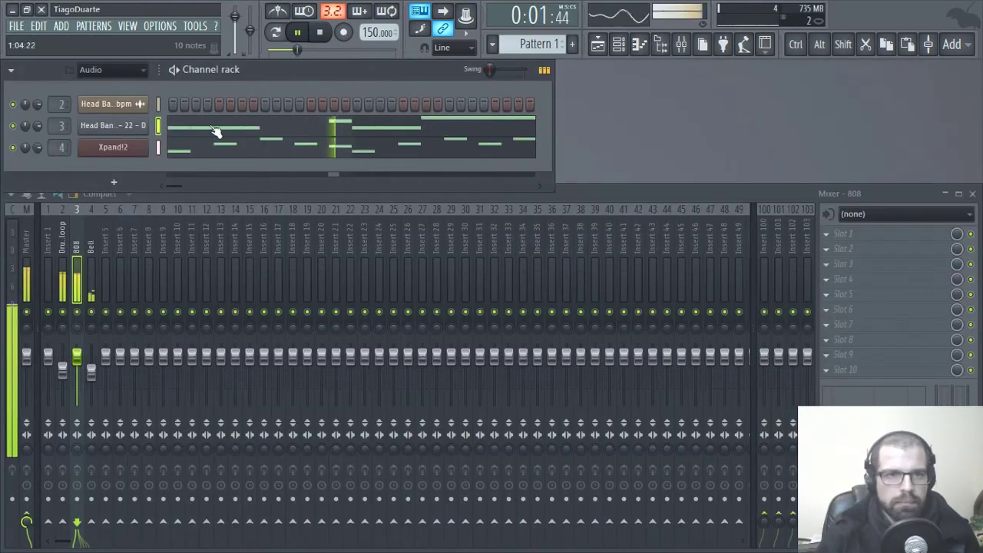
pyautogui.moveTo(77, 357); pyautogui.dragTo(77, 367)
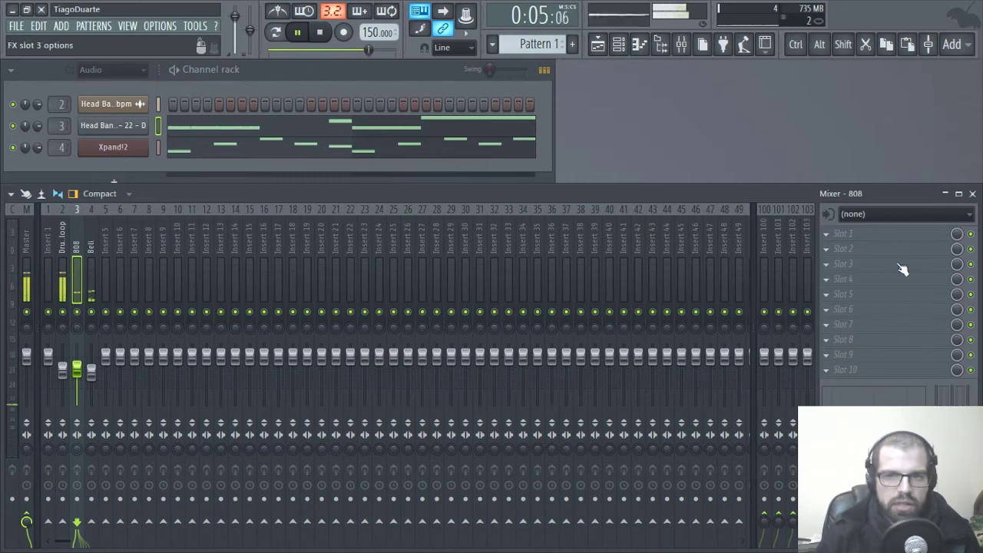
pyautogui.click(856, 232)
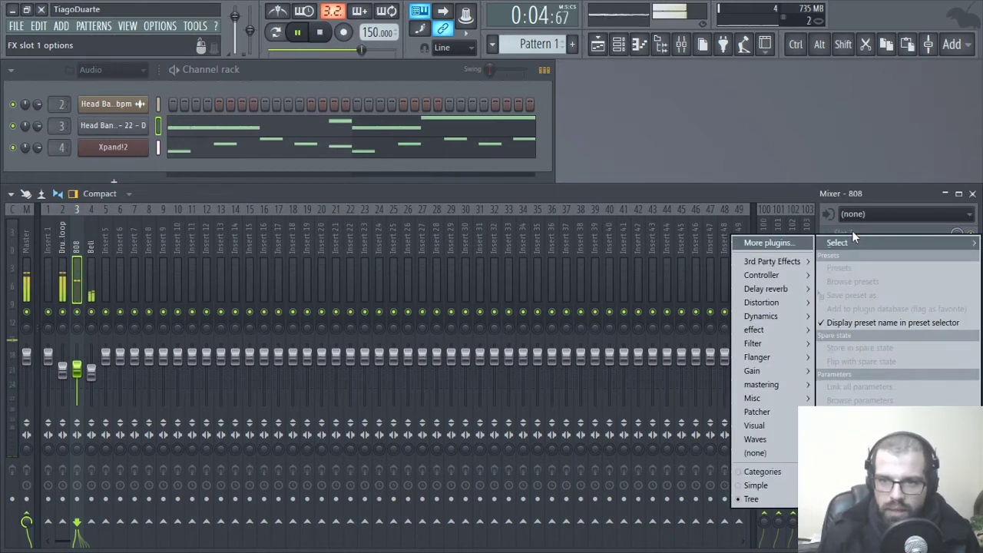
pyautogui.moveTo(768, 302)
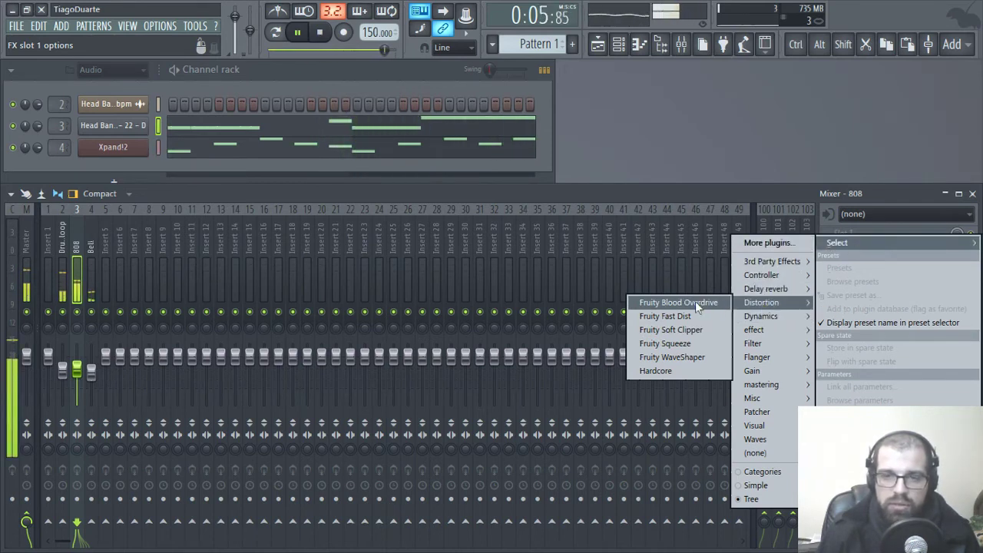
pyautogui.click(763, 472)
pyautogui.click(865, 237)
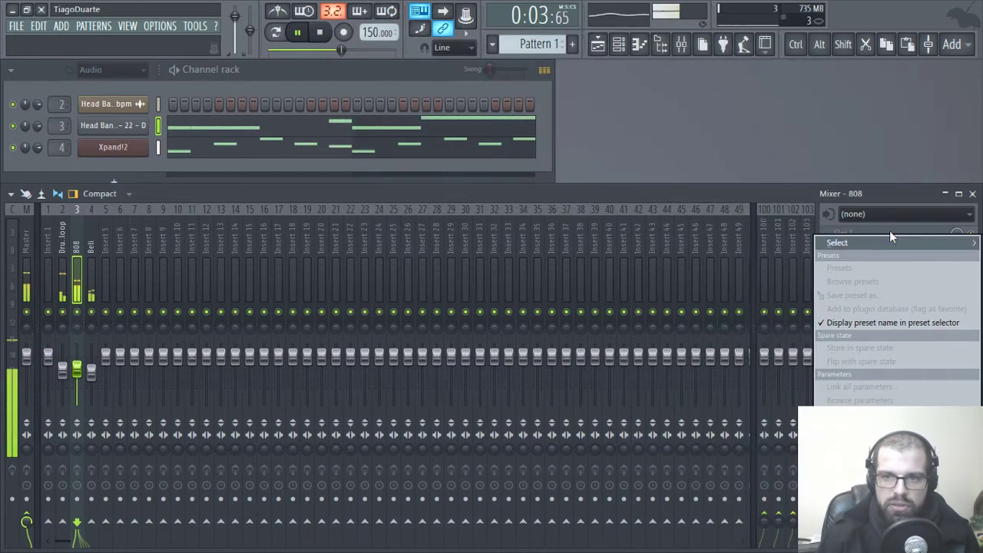
pyautogui.moveTo(889, 235)
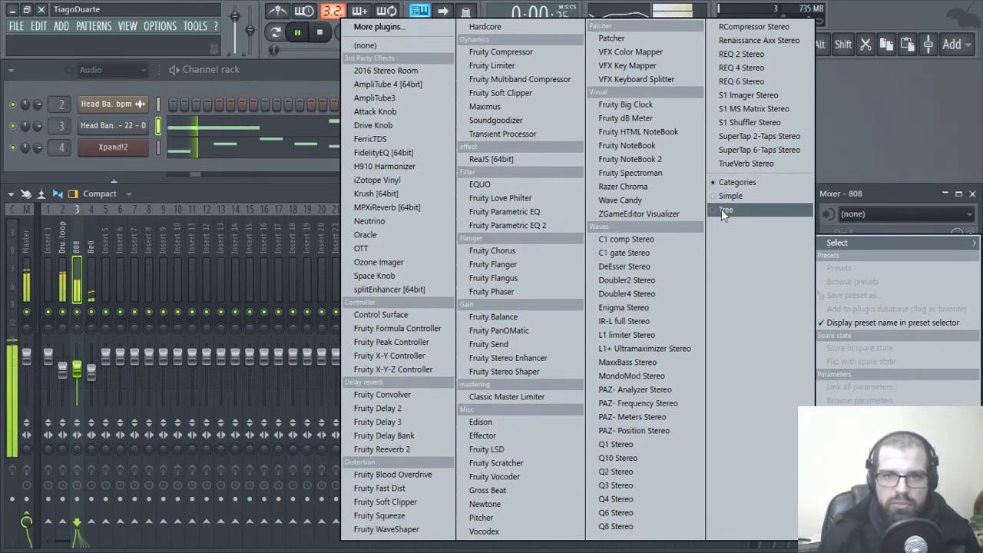
pyautogui.click(721, 209)
# - Load Fruity Blood Overdrive into the 808 track's first effect slot, move its window clear of the channel rack controls, and stop playback
pyautogui.click(850, 234)
pyautogui.moveTo(838, 242)
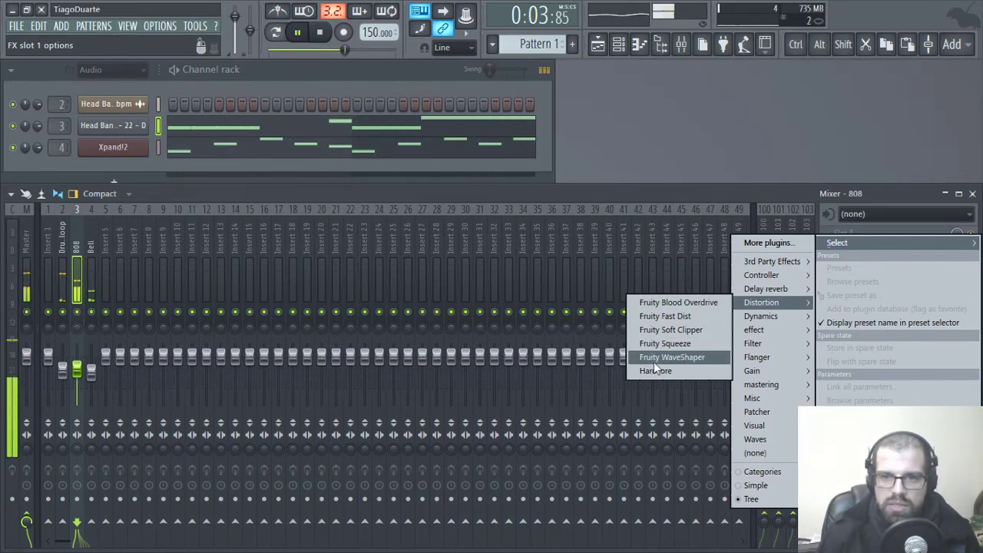
pyautogui.click(684, 302)
pyautogui.moveTo(162, 71); pyautogui.dragTo(362, 149)
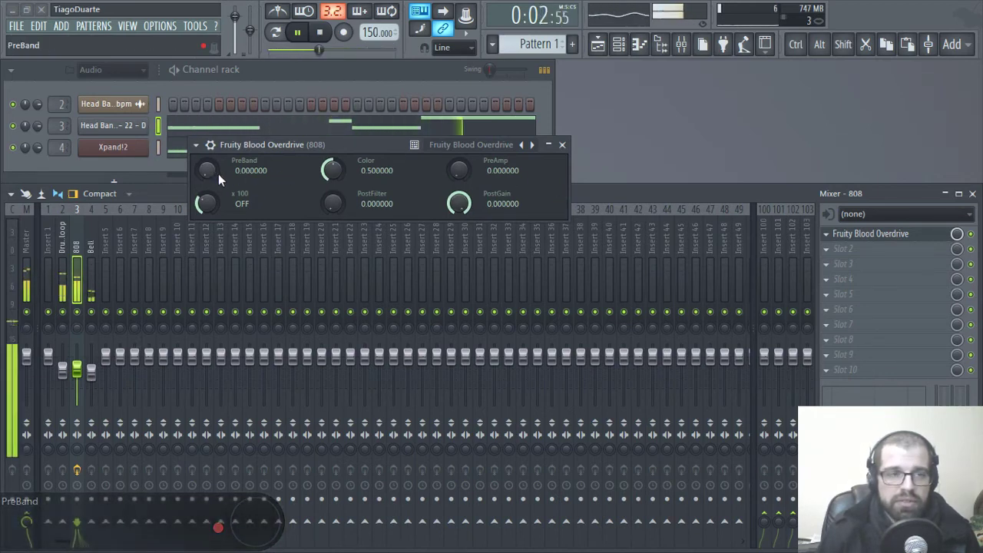
pyautogui.press('space')
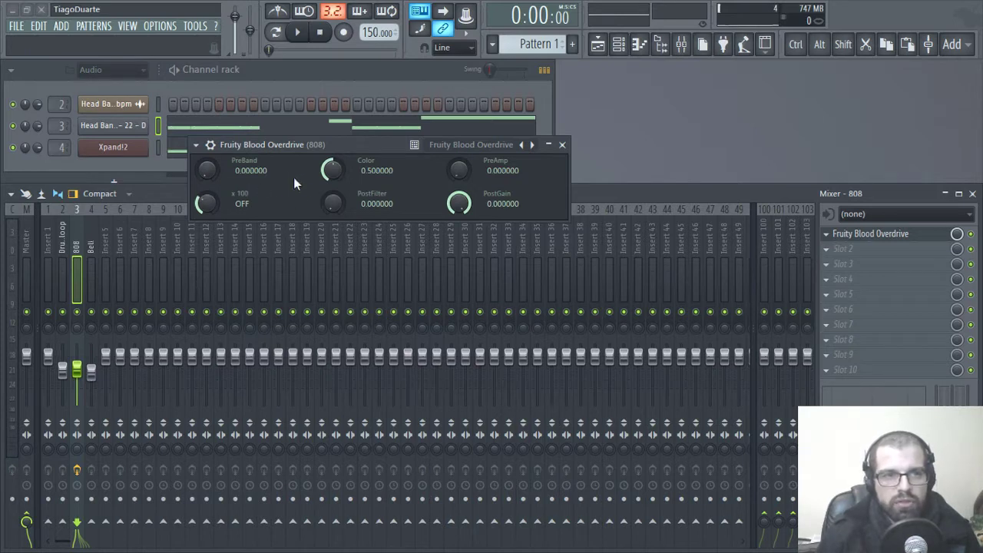
# - Check the overdrive's PreBand control and preset list, and briefly audition the pattern
pyautogui.moveTo(207, 170); pyautogui.dragTo(206, 146)
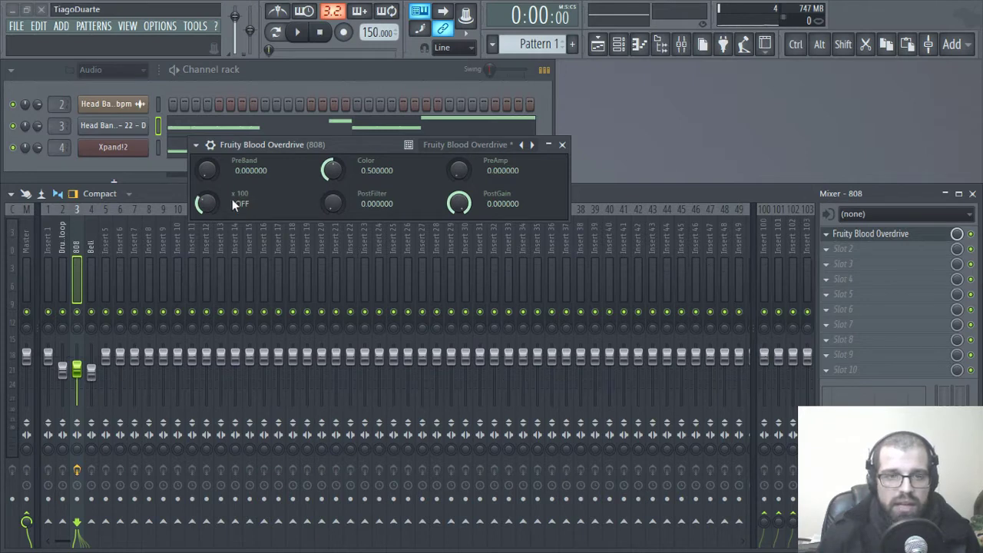
pyautogui.rightClick(533, 150)
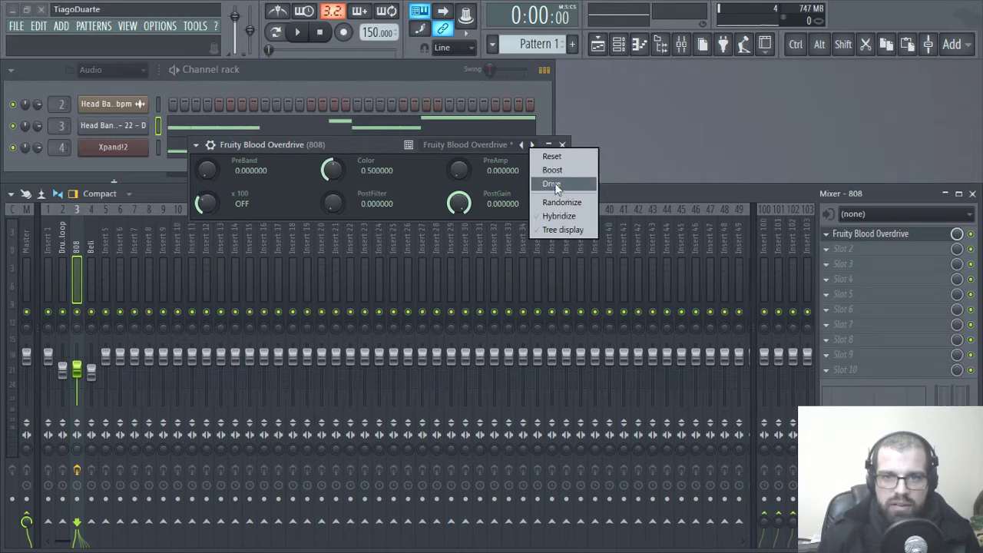
pyautogui.click(376, 147)
pyautogui.press('space')
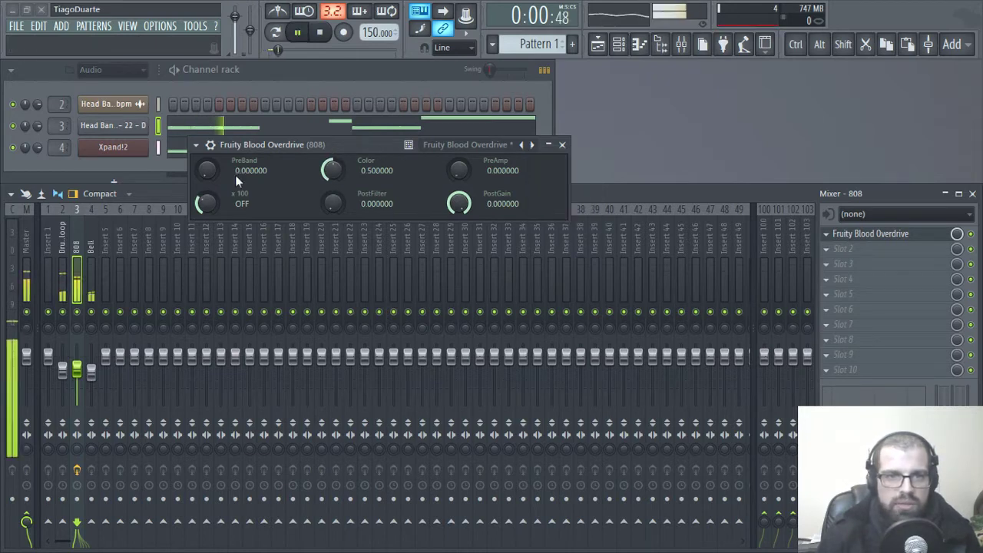
pyautogui.press('space')
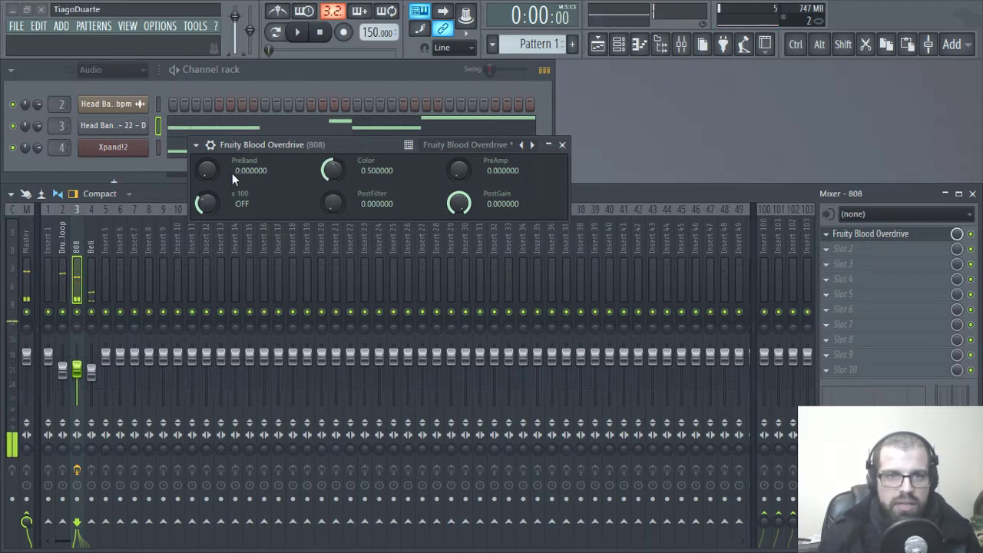
# - Examine the Blood Overdrive's plugin options and wrapper settings, and return to its control view
pyautogui.click(196, 147)
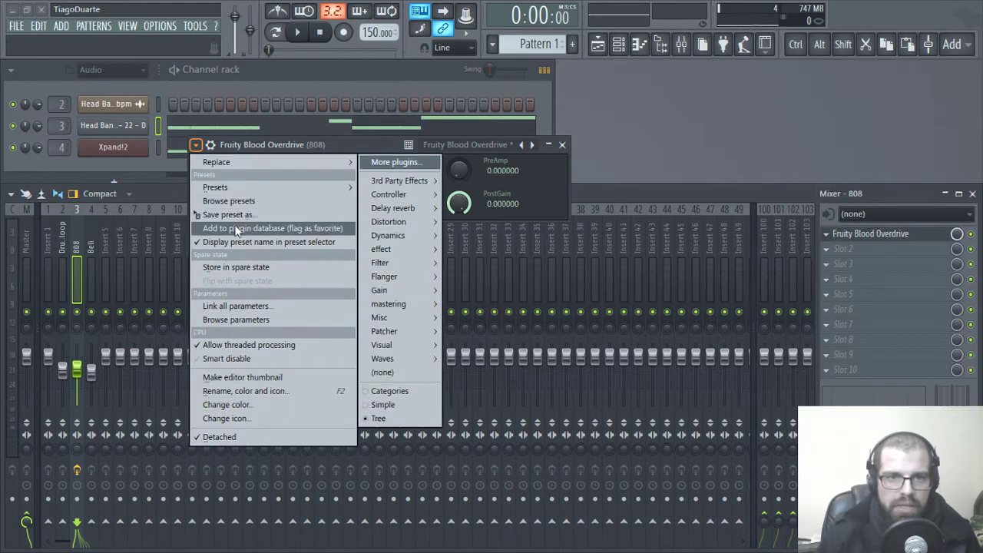
pyautogui.moveTo(234, 163)
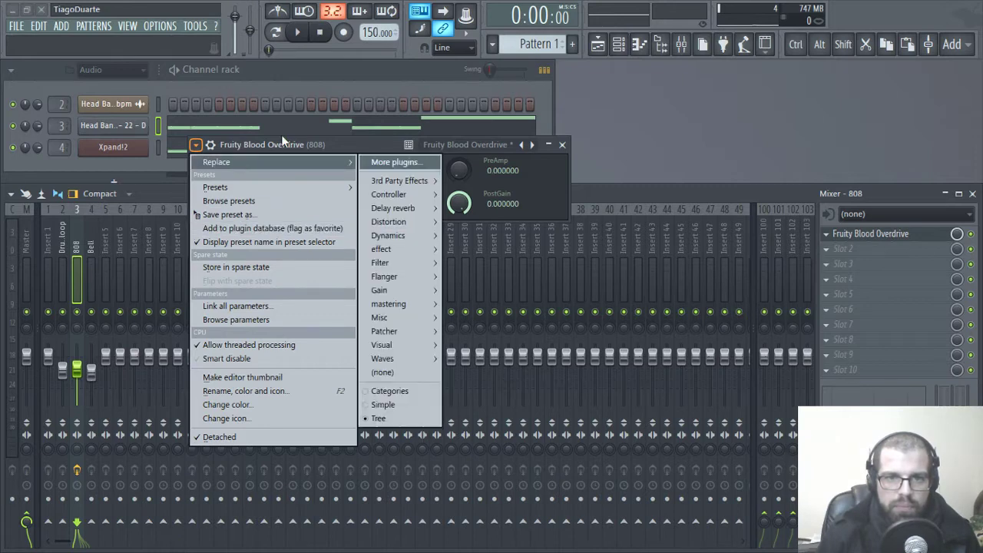
pyautogui.click(289, 144)
pyautogui.click(210, 144)
pyautogui.click(233, 165)
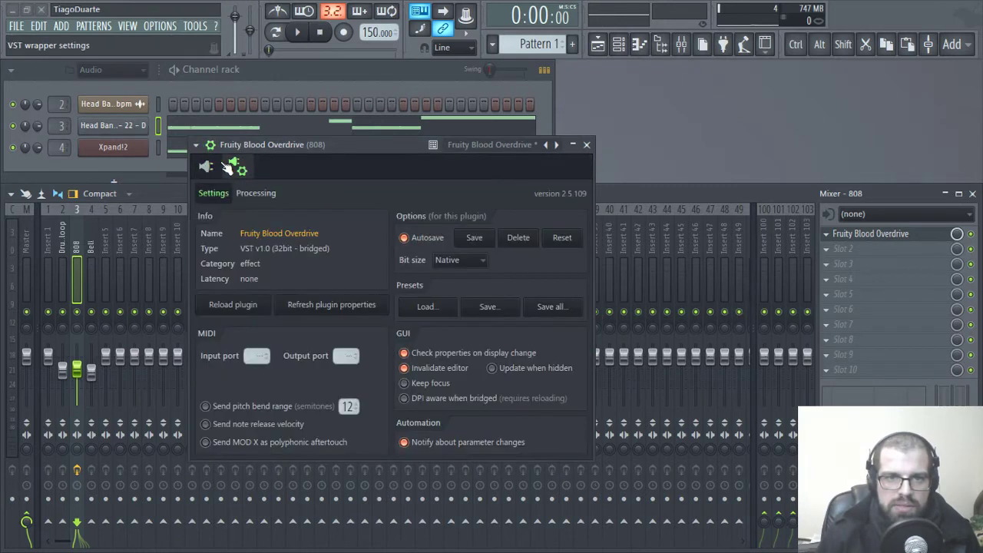
pyautogui.click(207, 166)
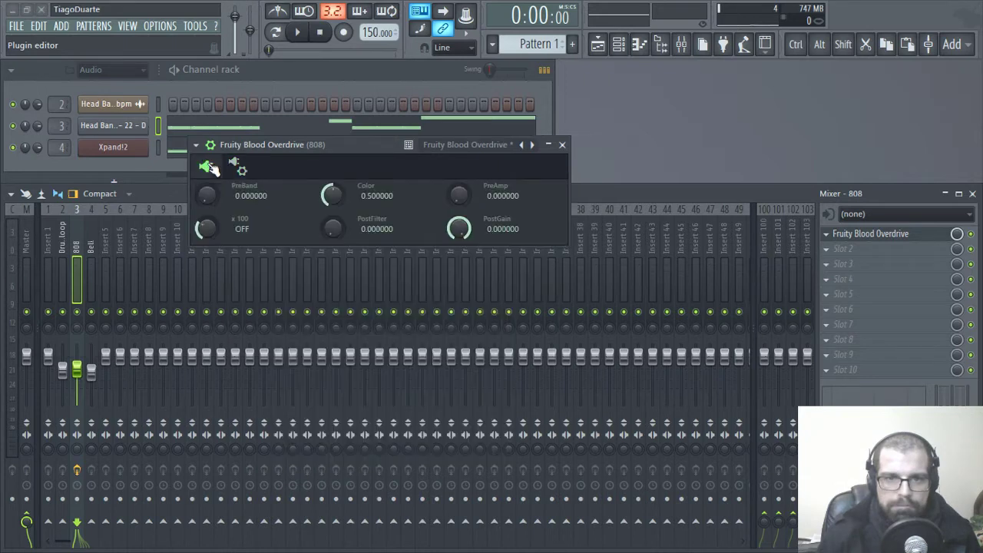
pyautogui.click(211, 146)
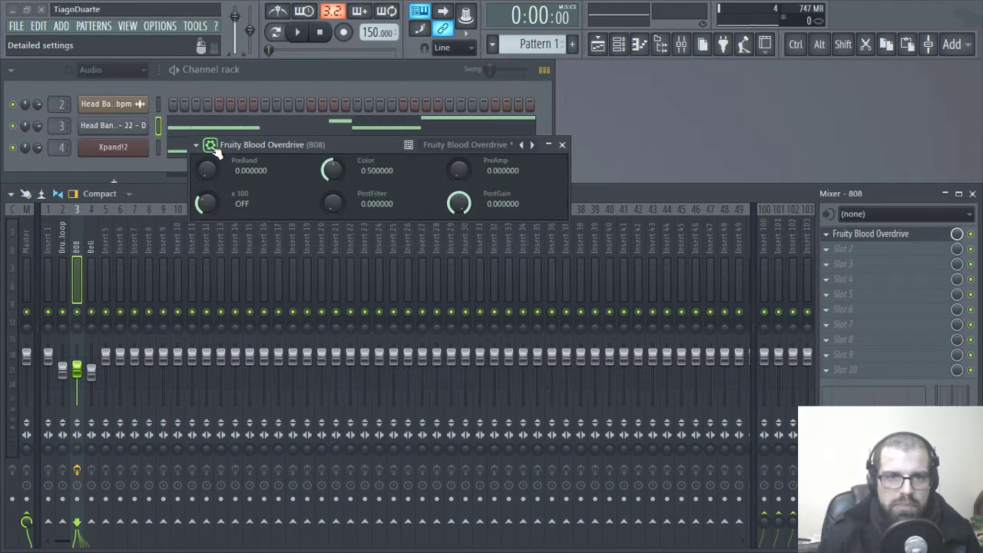
# - Look for Blood Overdrive presets in the browser and in the plugin's preset list, and hide the browser again
pyautogui.click(454, 146)
pyautogui.click(51, 101)
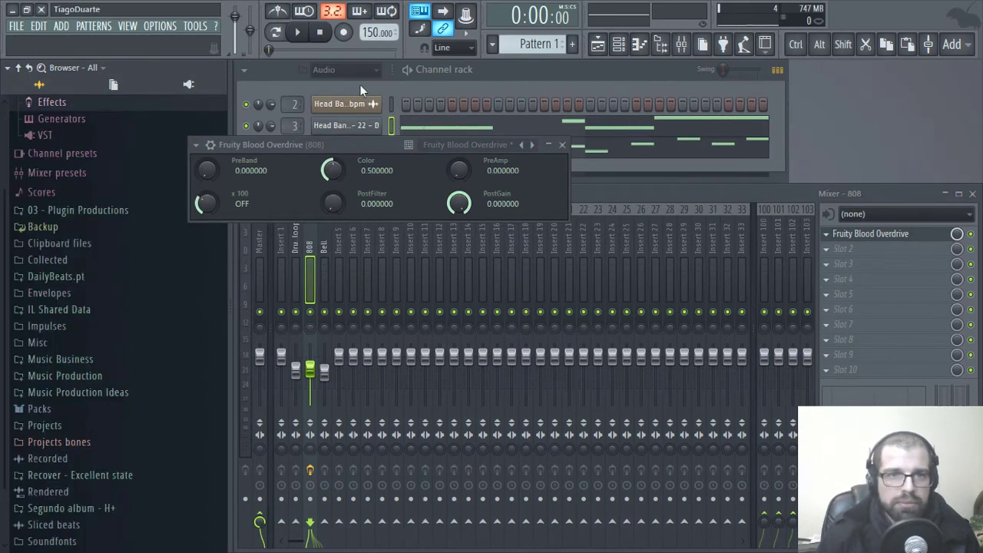
pyautogui.click(661, 45)
pyautogui.click(661, 45)
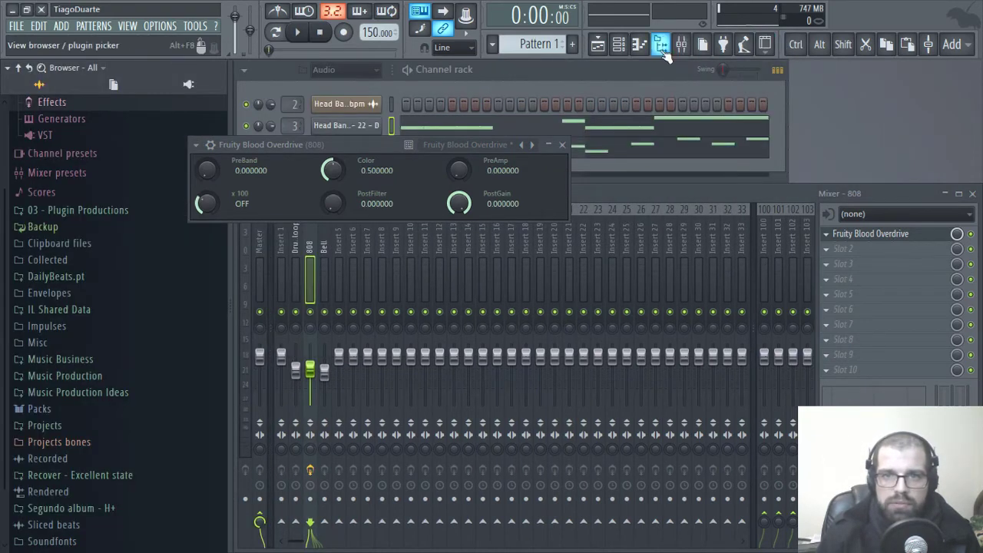
pyautogui.click(661, 45)
pyautogui.moveTo(354, 143); pyautogui.dragTo(425, 163)
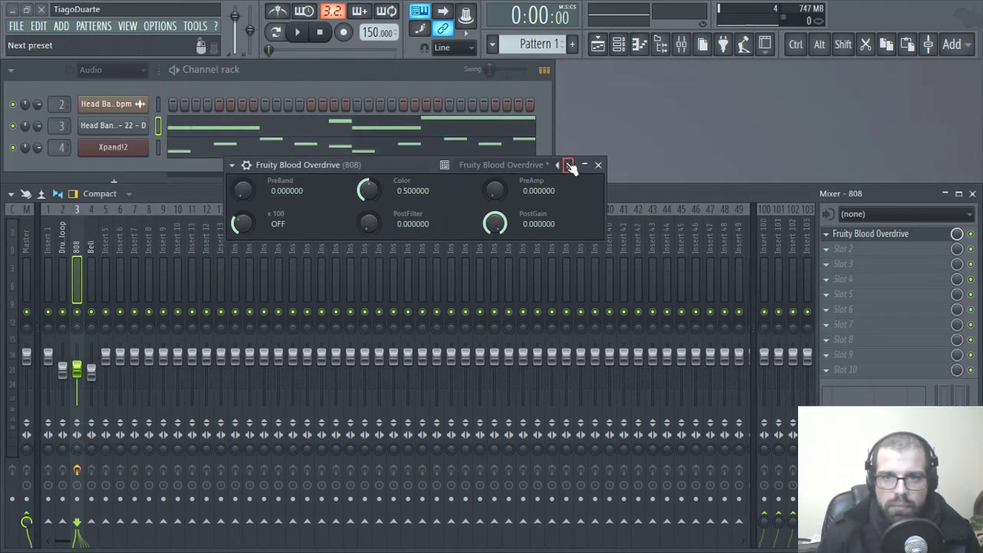
pyautogui.rightClick(568, 166)
pyautogui.click(326, 164)
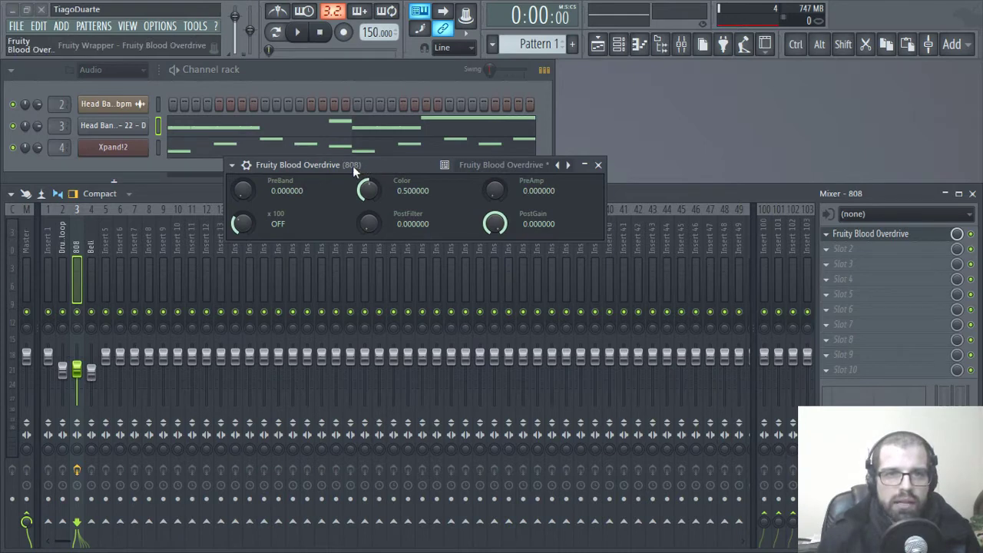
# - Solo the 808 track during playback and compare the overdrive's PreBand at 1.0 and at 0, leaving it at 0
pyautogui.moveTo(353, 170); pyautogui.dragTo(360, 192)
pyautogui.press('space')
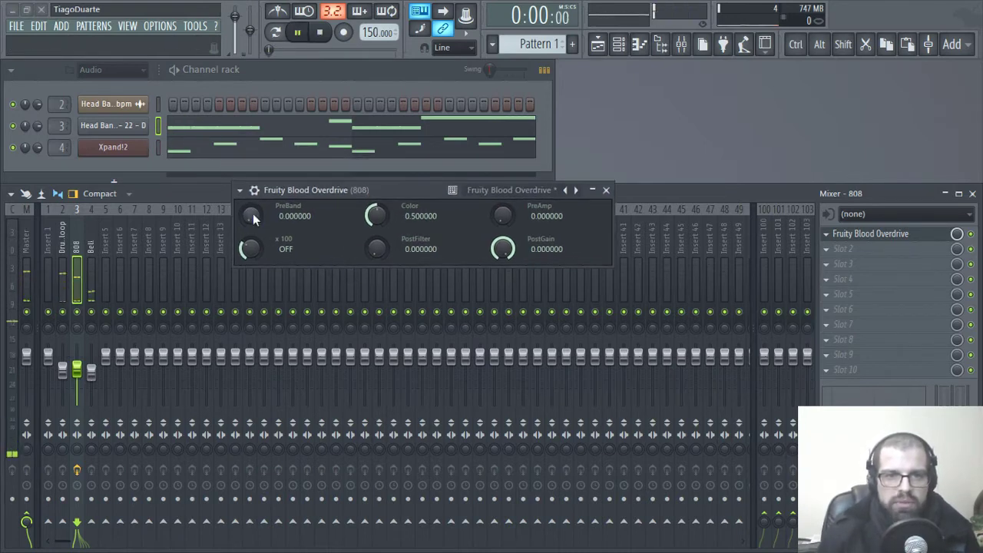
pyautogui.moveTo(253, 218); pyautogui.dragTo(254, 141)
pyautogui.rightClick(77, 313)
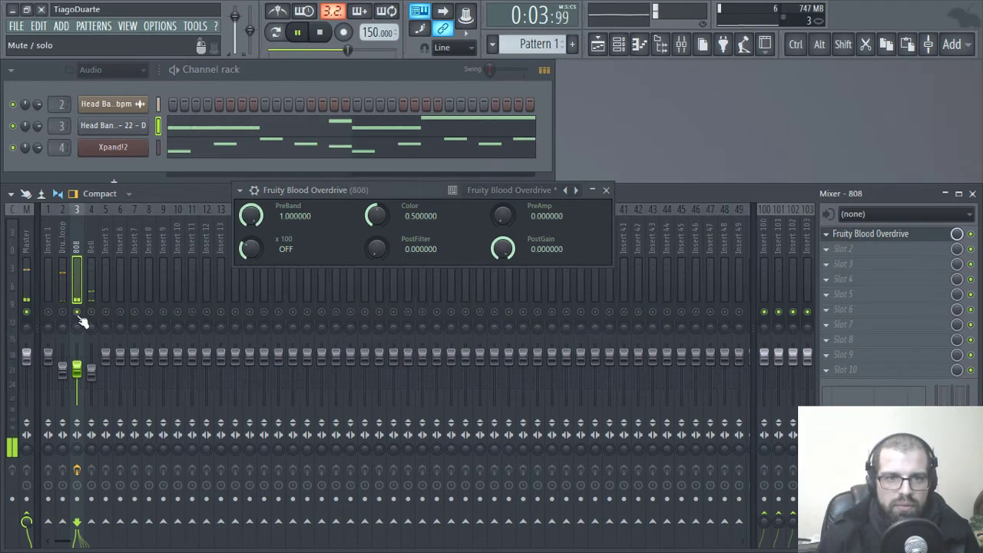
pyautogui.moveTo(258, 202); pyautogui.dragTo(258, 271)
pyautogui.moveTo(253, 212)
pyautogui.mouseDown()
pyautogui.moveTo(253, 144)
pyautogui.moveTo(253, 221)
pyautogui.mouseUp()
pyautogui.press('space')
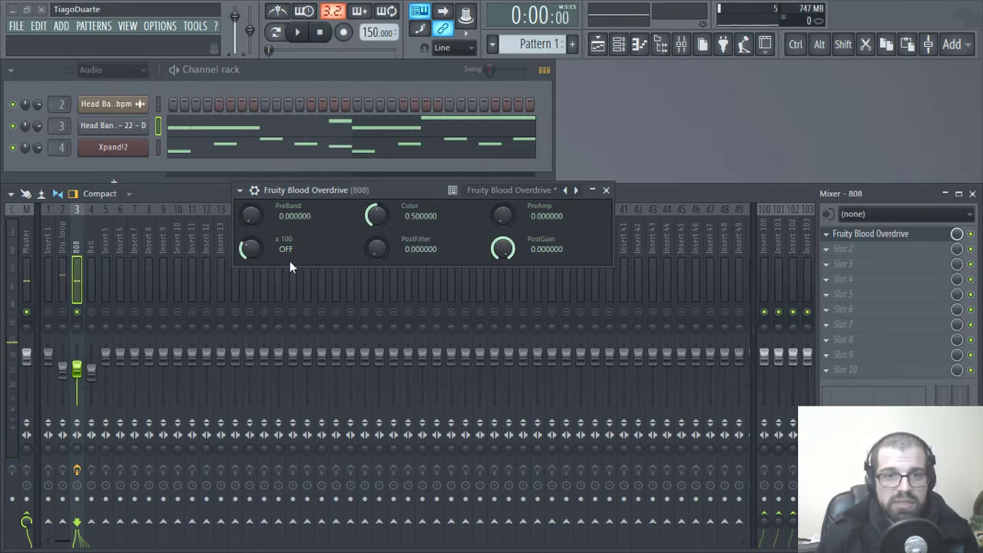
# - Try different PreAmp amounts between about 0.47 and 0.78 on the 808's overdrive while auditioning the line
pyautogui.press('space')
pyautogui.press('space')
pyautogui.press('space')
pyautogui.press('space')
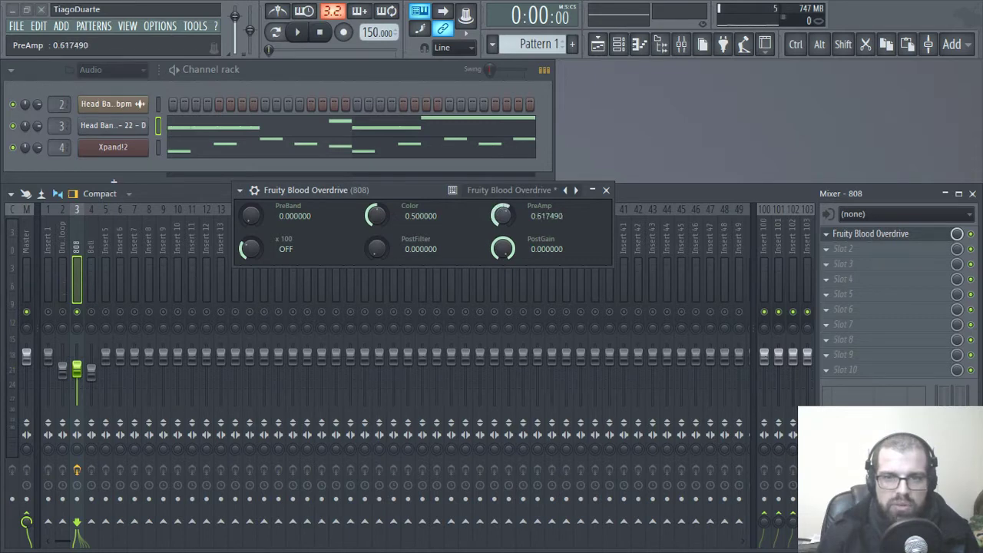
pyautogui.press('space')
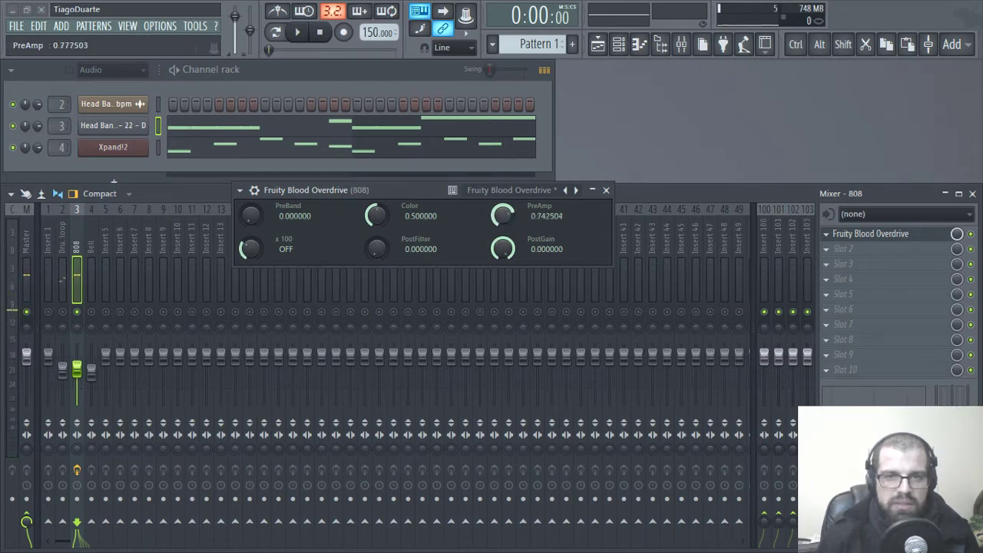
pyautogui.press('space')
pyautogui.moveTo(503, 215); pyautogui.dragTo(501, 202)
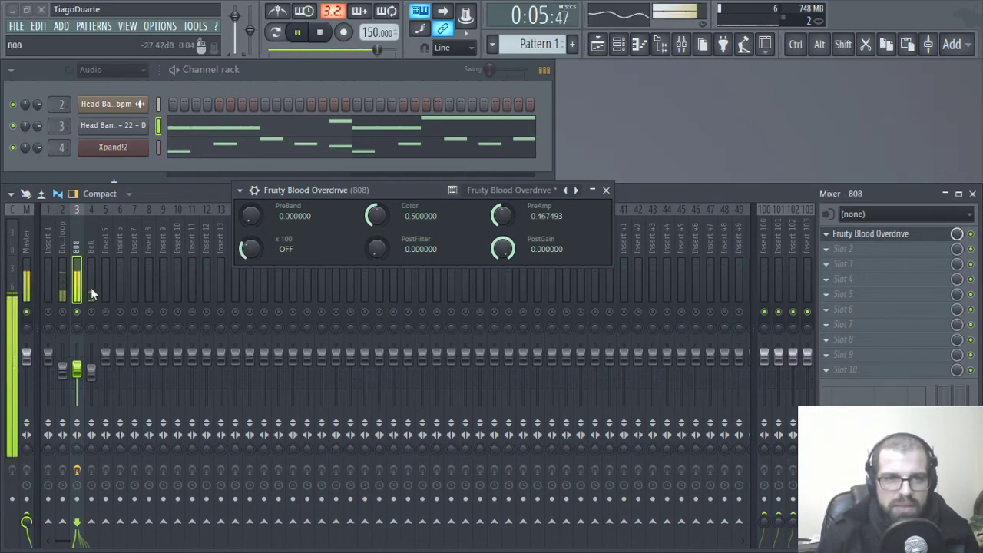
# - Set the overdrive's PreAmp to 1.0 and its PostGain to about -0.295, keeping PostFilter at 0
pyautogui.moveTo(500, 220); pyautogui.dragTo(500, 258)
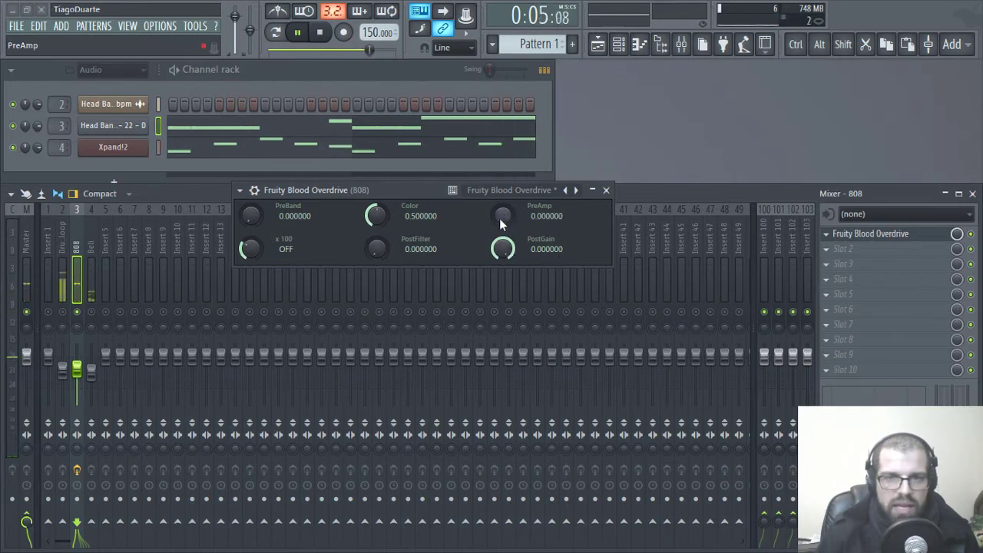
pyautogui.moveTo(500, 223); pyautogui.dragTo(500, 198)
pyautogui.moveTo(501, 216); pyautogui.dragTo(511, 244)
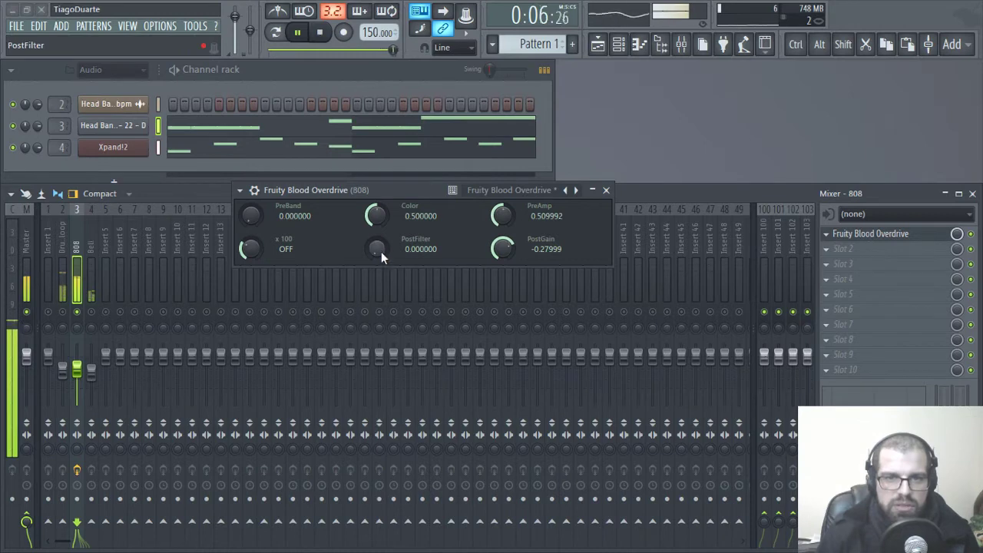
pyautogui.moveTo(381, 251)
pyautogui.mouseDown()
pyautogui.moveTo(381, 201)
pyautogui.moveTo(381, 234)
pyautogui.mouseUp()
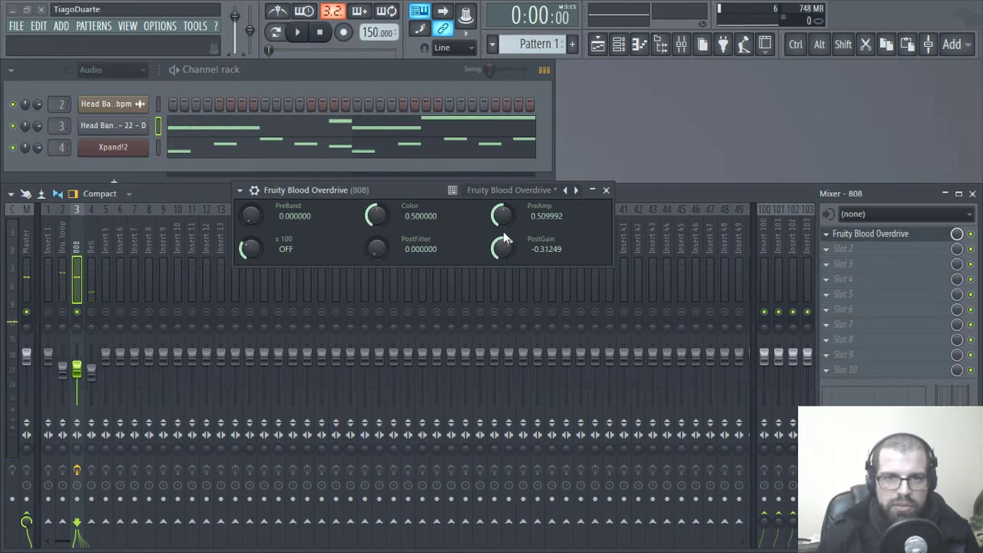
pyautogui.press('space')
pyautogui.moveTo(508, 248); pyautogui.dragTo(508, 245)
# - Set the overdrive's PreBand to about 0.345 and its Color to about 0.49 while auditioning the soloed 808
pyautogui.moveTo(250, 216); pyautogui.dragTo(250, 181)
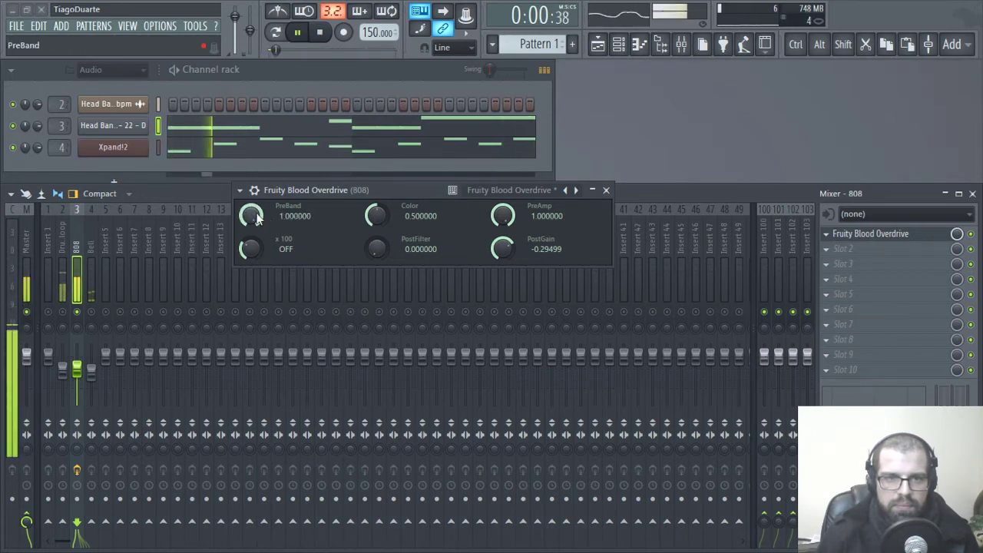
pyautogui.moveTo(249, 217); pyautogui.dragTo(259, 218)
pyautogui.press('space')
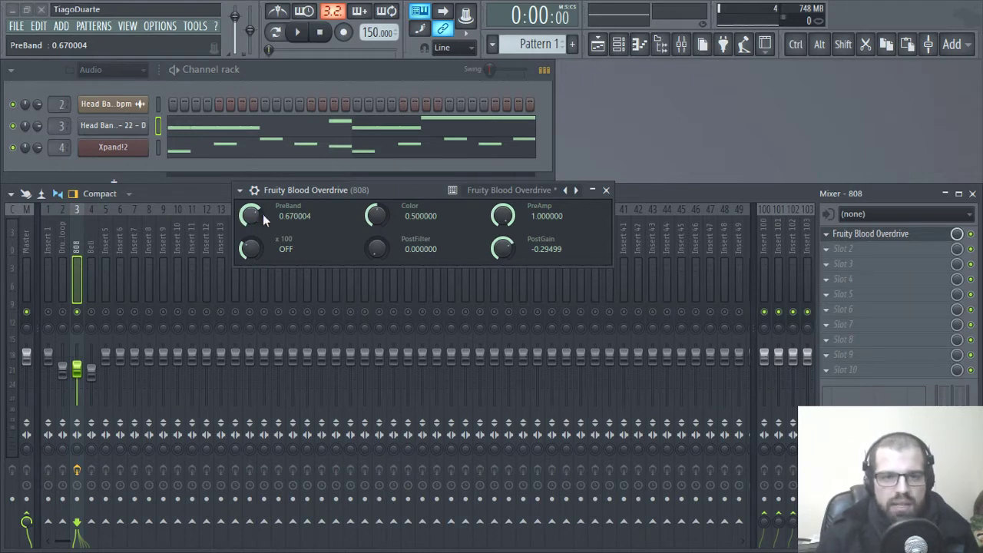
pyautogui.press('space')
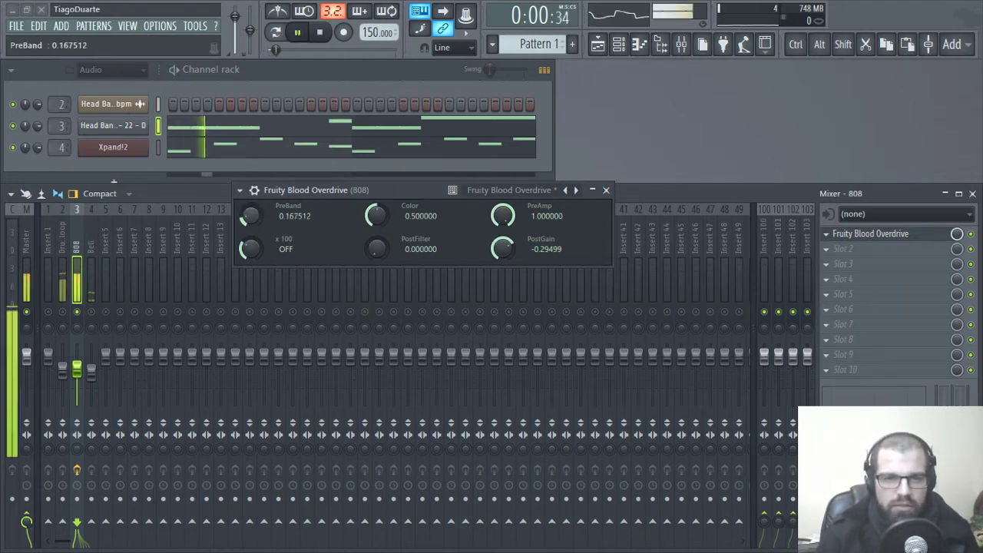
pyautogui.moveTo(256, 221)
pyautogui.mouseDown()
pyautogui.moveTo(256, 230)
pyautogui.moveTo(256, 120)
pyautogui.moveTo(252, 259)
pyautogui.moveTo(251, 235)
pyautogui.mouseUp()
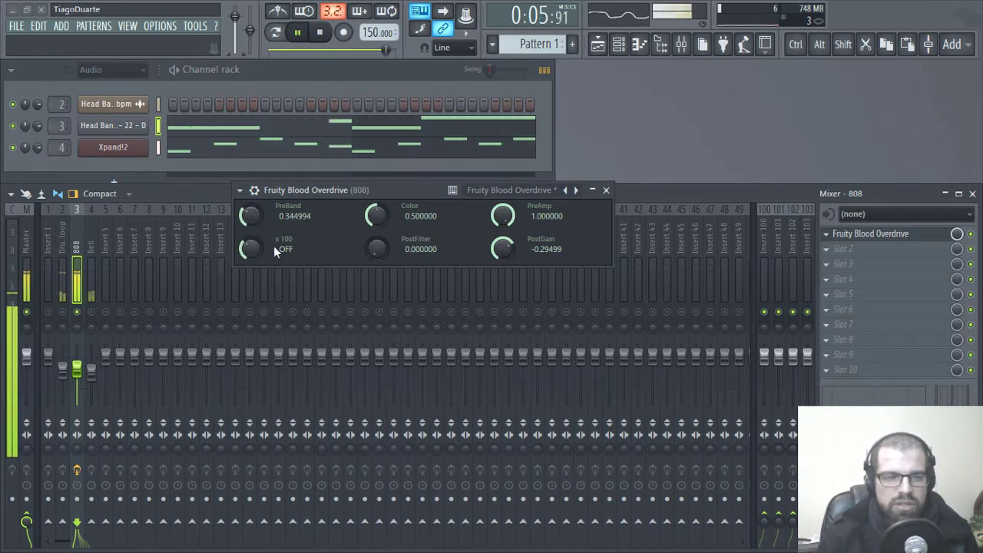
pyautogui.press('space')
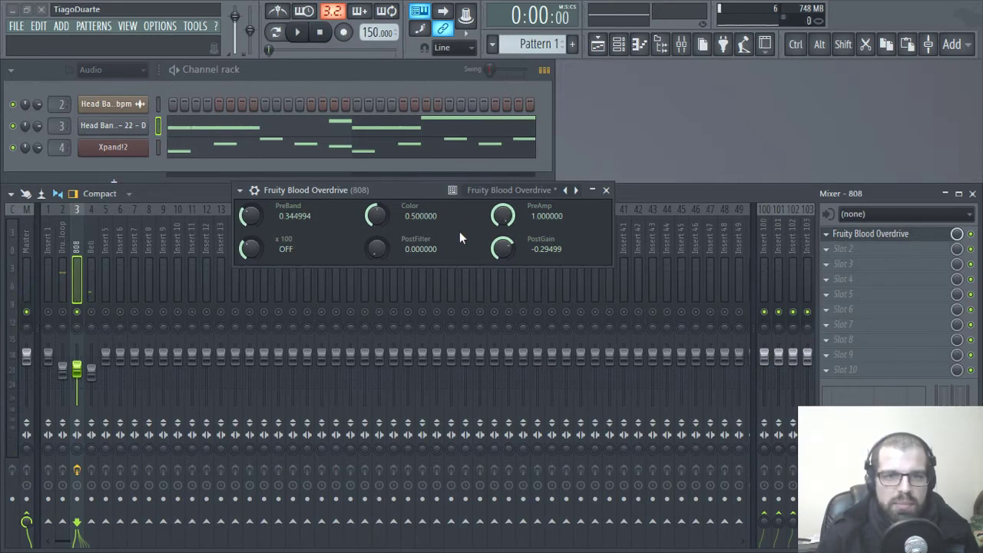
pyautogui.press('space')
pyautogui.moveTo(377, 217); pyautogui.dragTo(387, 249)
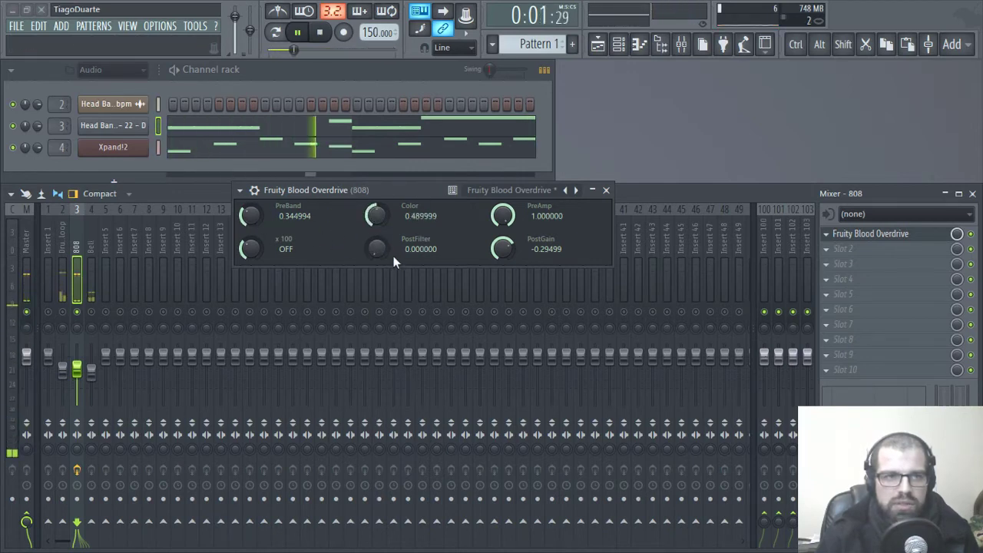
# - Try the 808 overdrive's PostFilter at 1.0, then set it to about 0.243 while auditioning the soloed line
pyautogui.moveTo(383, 255); pyautogui.dragTo(382, 215)
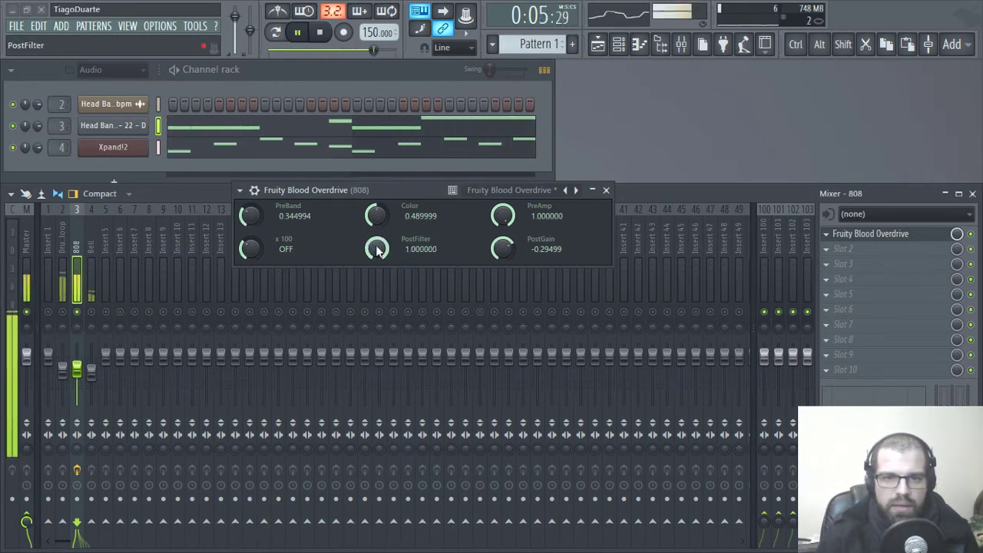
pyautogui.press('space')
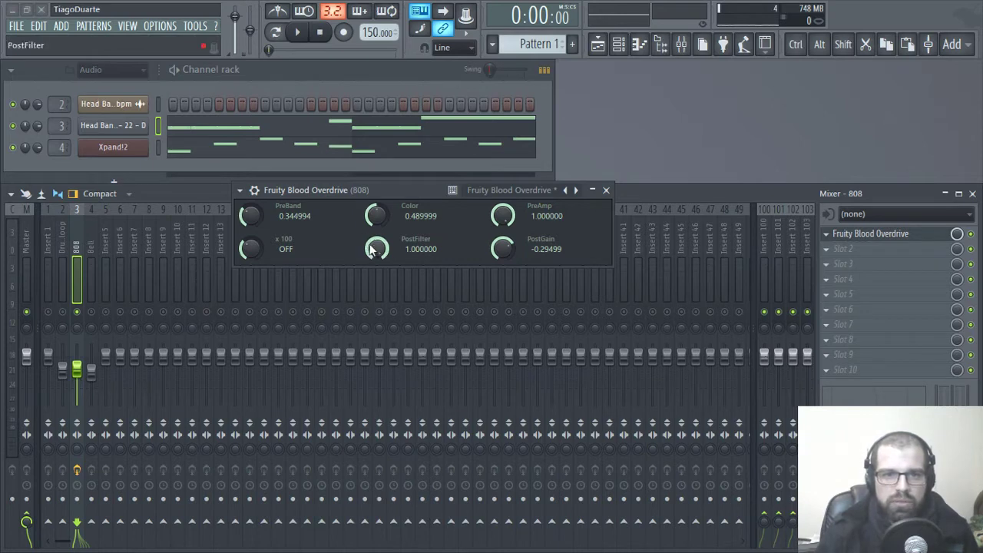
pyautogui.press('space')
pyautogui.moveTo(376, 252); pyautogui.dragTo(376, 198)
pyautogui.press('space')
pyautogui.press('space')
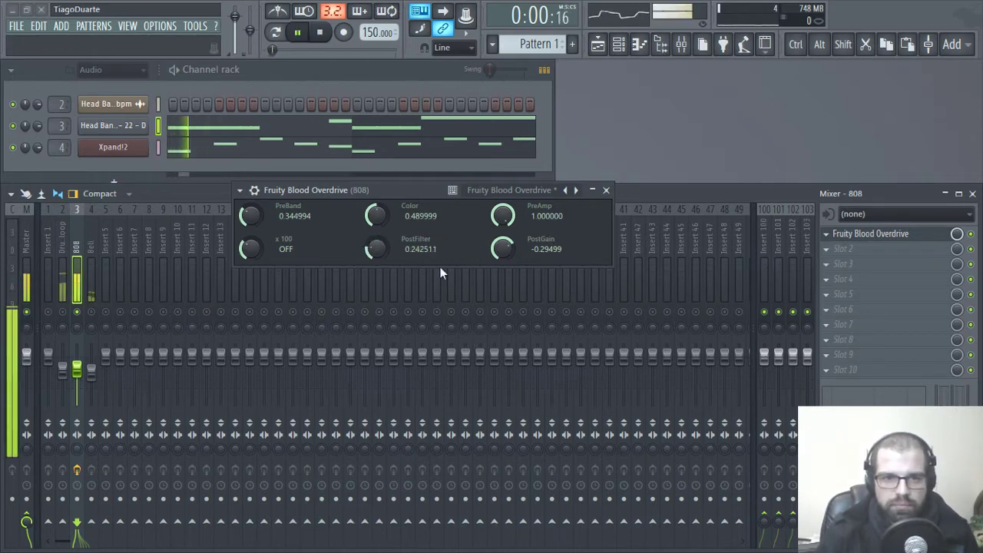
# - Lower the overdrive's PreAmp to about 0.405 and replay the opening of the 808 line
pyautogui.press('space')
pyautogui.press('space')
pyautogui.moveTo(503, 216); pyautogui.dragTo(503, 279)
pyautogui.press('space')
pyautogui.press('space')
pyautogui.press('space')
pyautogui.press('space')
pyautogui.press('space')
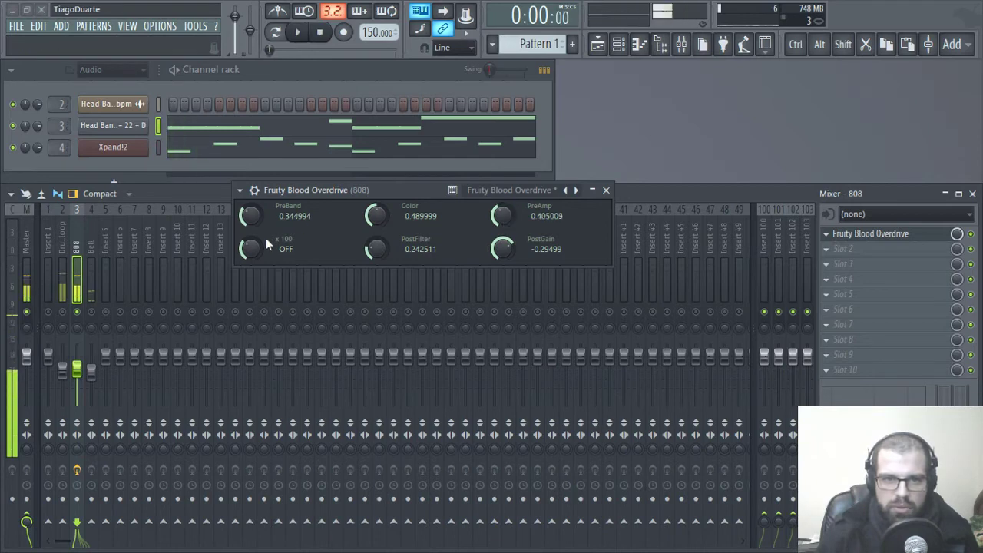
# - Try the overdrive's x 100 option on with the PreAmp at about 0.405, replaying the 808 line, and turn it off again
pyautogui.press('space')
pyautogui.press('space')
pyautogui.moveTo(252, 249); pyautogui.dragTo(252, 192)
pyautogui.press('space')
pyautogui.press('space')
pyautogui.press('space')
pyautogui.press('space')
pyautogui.press('space')
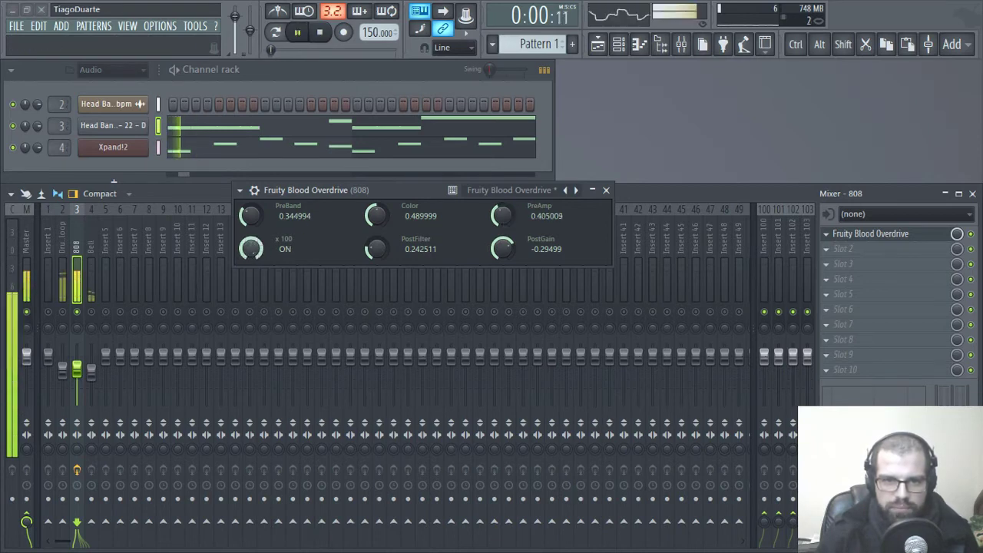
pyautogui.press('space')
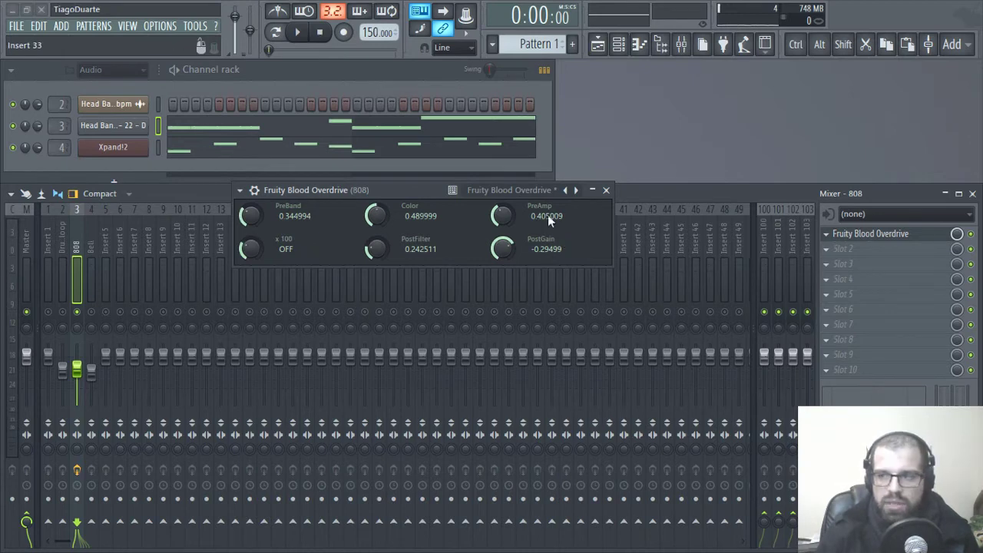
# - Try x 100 on with low PreAmp amounts between about 0.12 and 0.215 while the 808 plays
pyautogui.press('space')
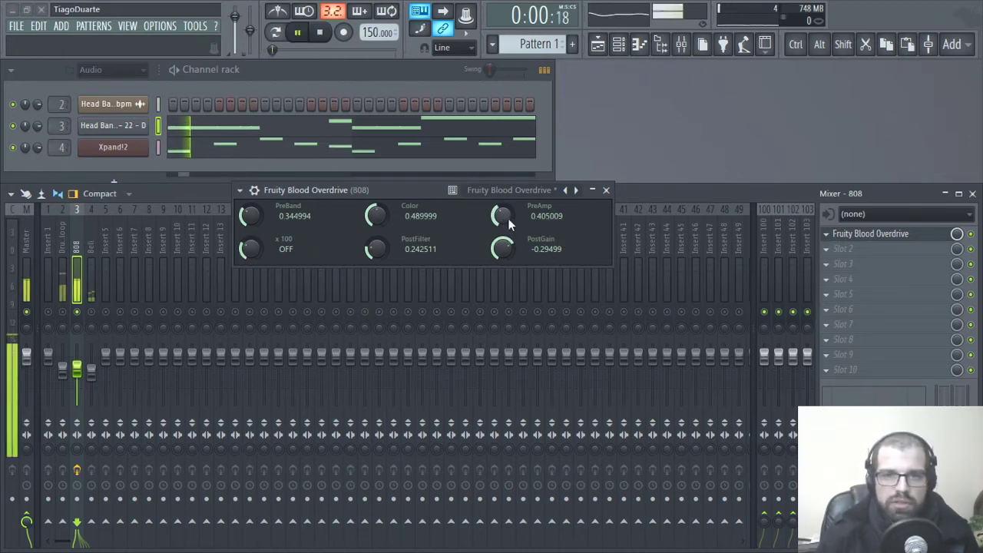
pyautogui.moveTo(508, 218); pyautogui.dragTo(507, 247)
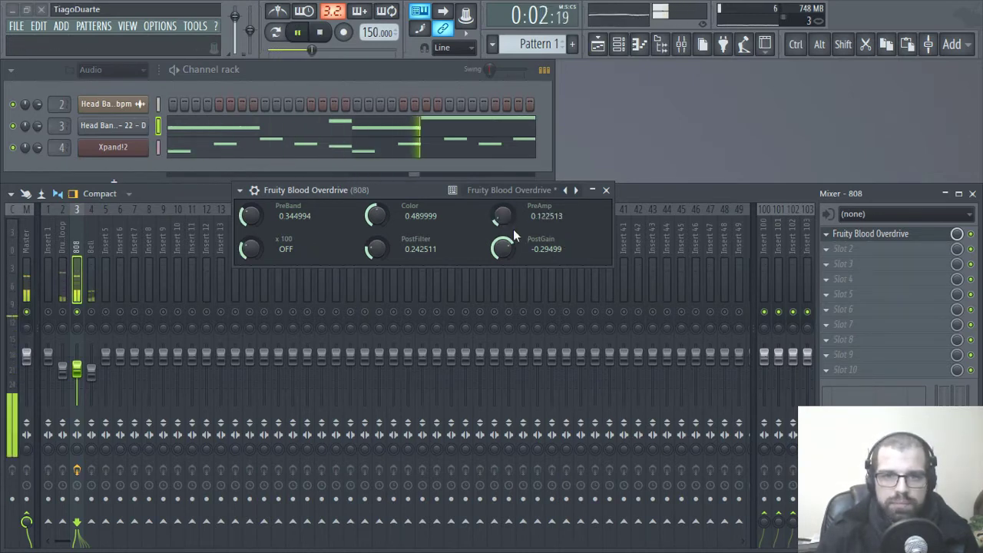
pyautogui.moveTo(251, 249); pyautogui.dragTo(252, 219)
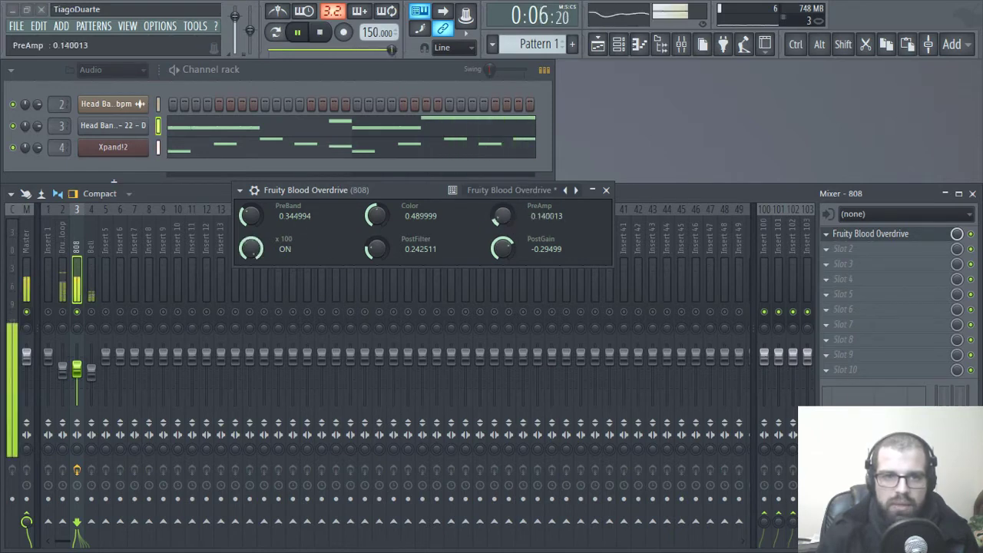
pyautogui.moveTo(503, 216); pyautogui.dragTo(503, 192)
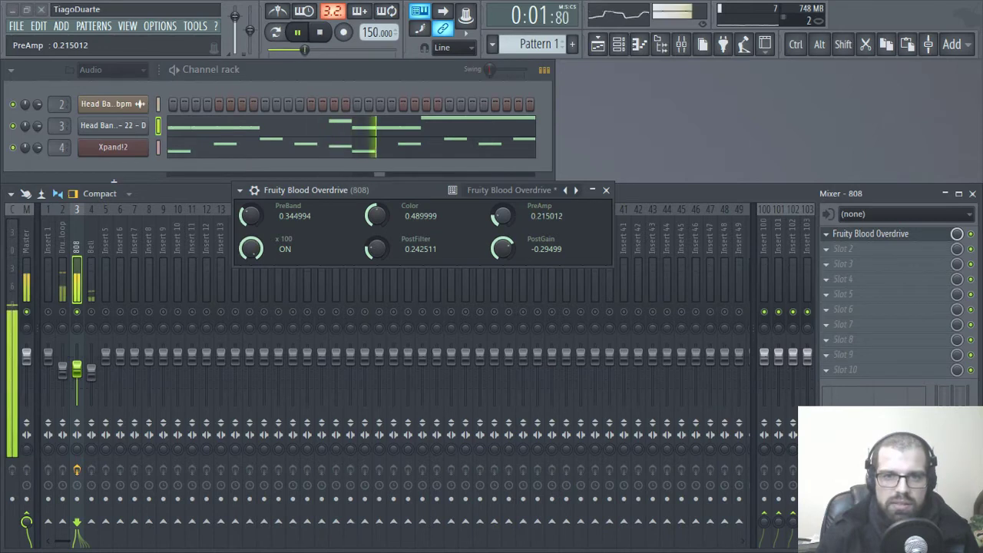
pyautogui.press('space')
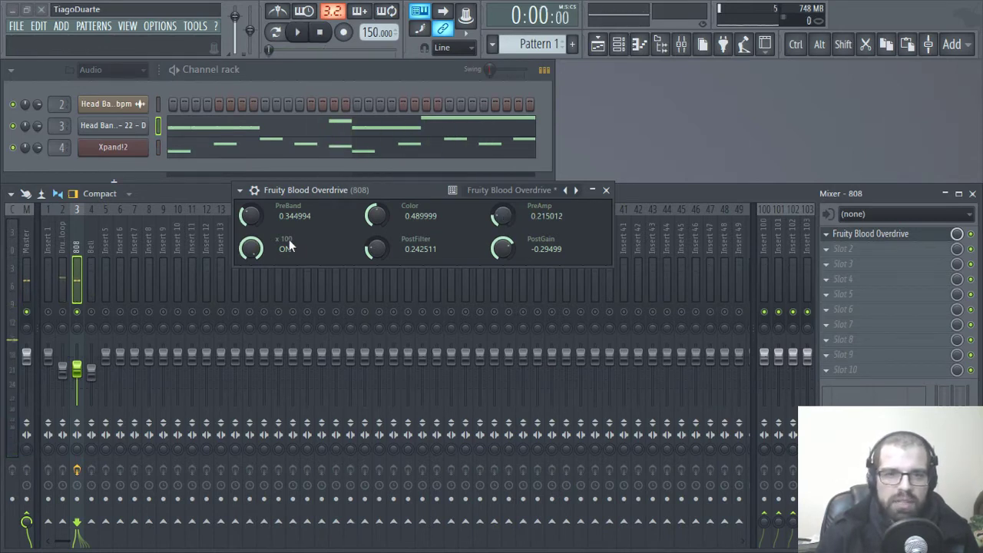
# - Turn x 100 off and set the overdrive's PreAmp to about 0.663 and PostGain to about -0.385
pyautogui.press('space')
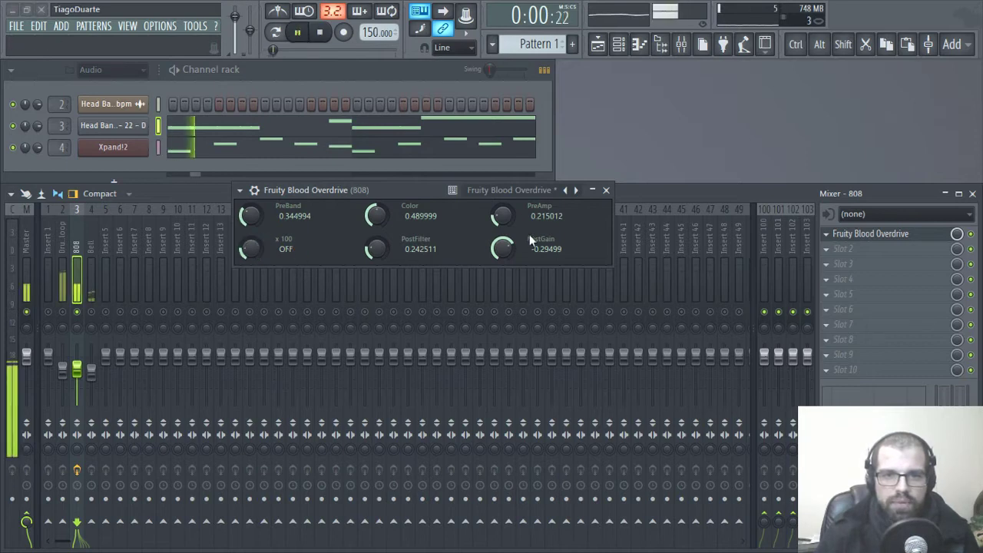
pyautogui.moveTo(503, 216); pyautogui.dragTo(503, 168)
pyautogui.moveTo(504, 250); pyautogui.dragTo(504, 256)
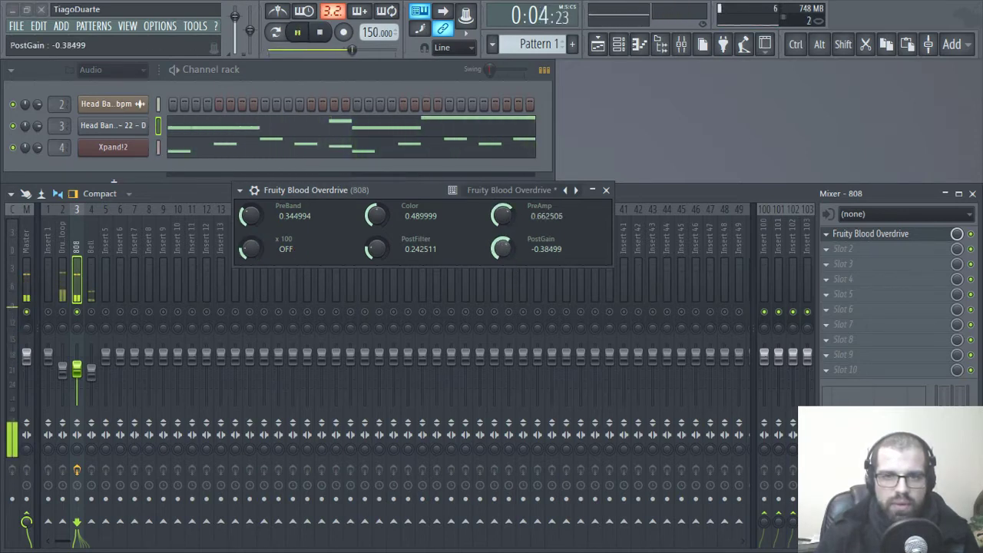
# - Bring the drum loop and bell tracks back into playback and set the overdrive's PostGain to about -0.452
pyautogui.click(62, 311)
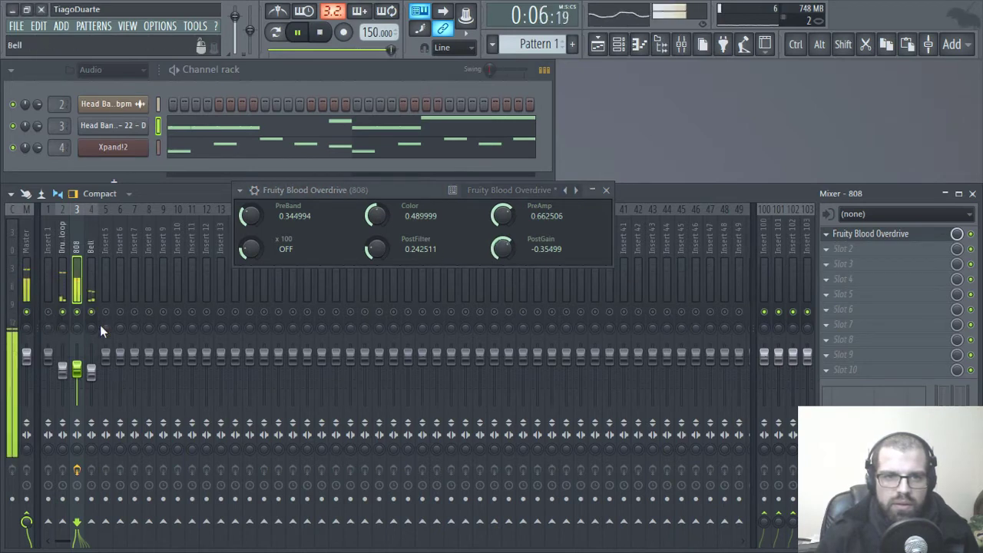
pyautogui.moveTo(500, 248); pyautogui.dragTo(501, 256)
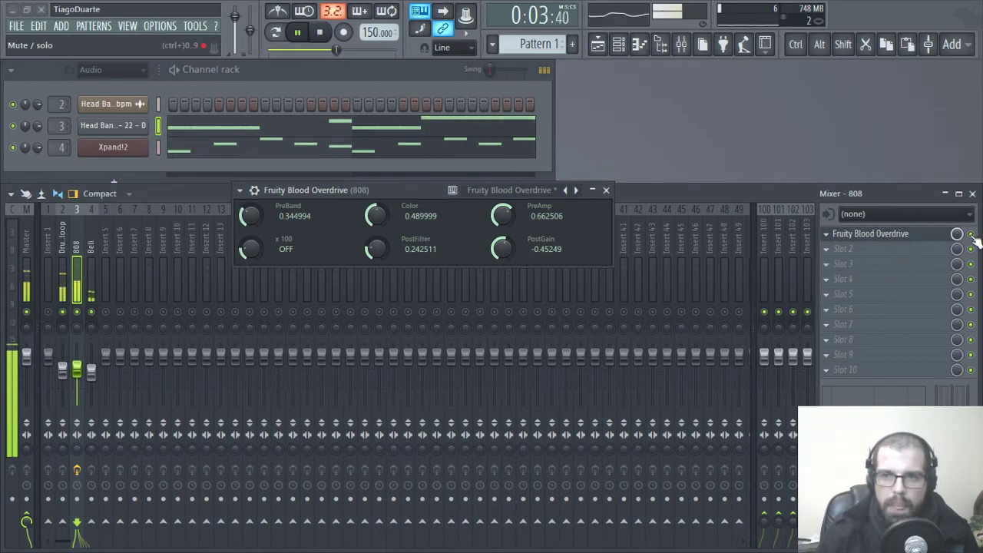
# - Compare the full mix with the 808's overdrive bypassed and enabled, then stop playback
pyautogui.click(971, 234)
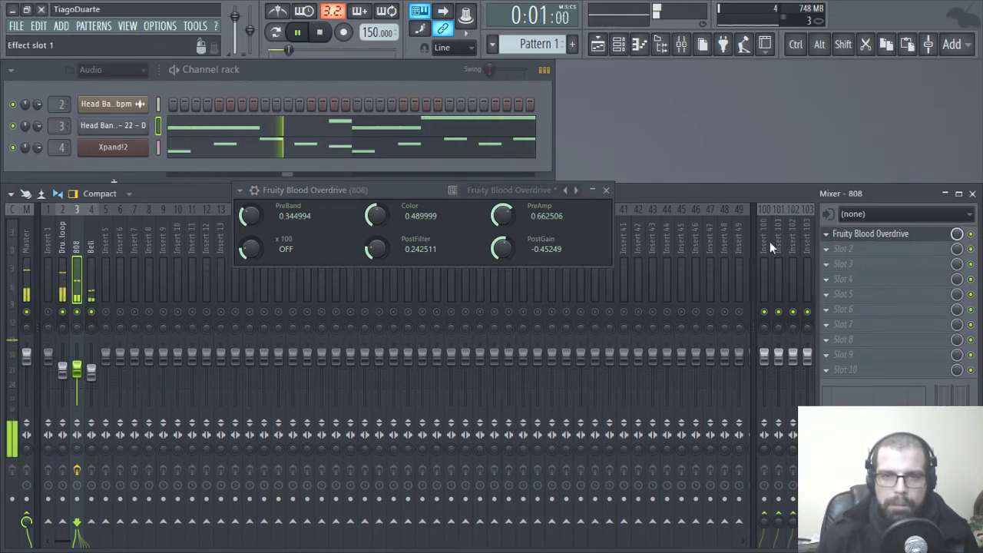
pyautogui.click(367, 192)
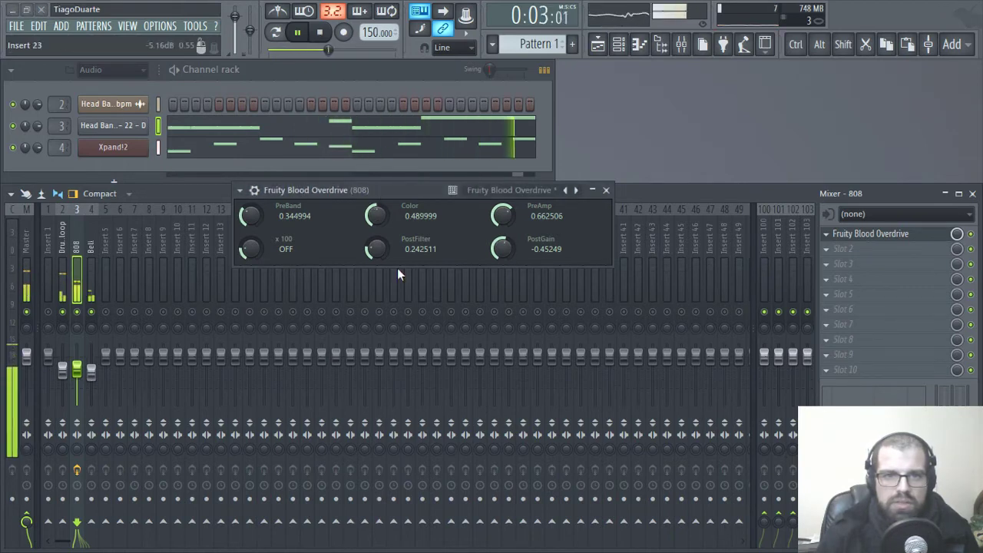
pyautogui.press('space')
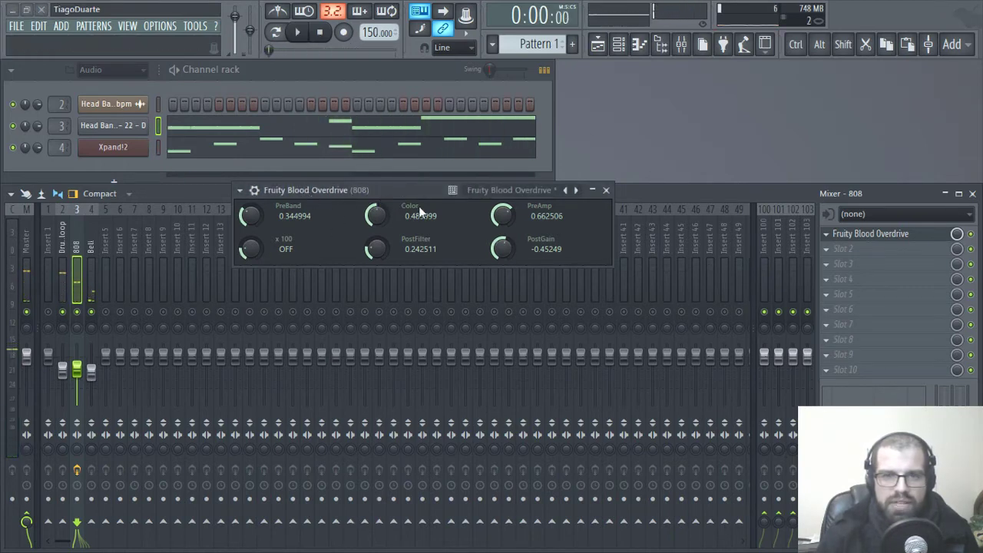
# - Bypass Fruity Blood Overdrive on the 808 track, close its window and solo the 808
pyautogui.click(971, 233)
pyautogui.click(873, 234)
pyautogui.rightClick(77, 311)
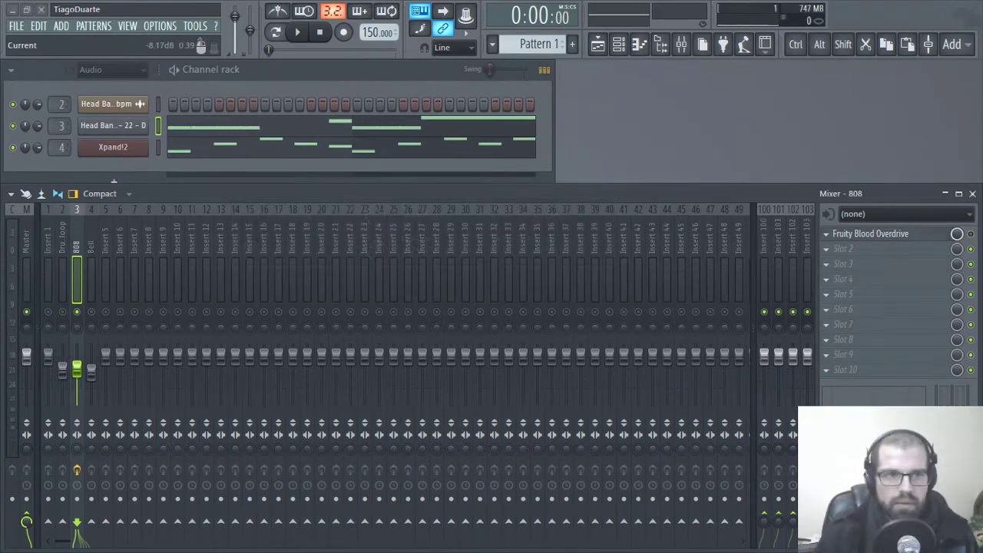
# - Load the Fruity Fast Dist distortion into effect slot 2 of the 808 track
pyautogui.click(866, 255)
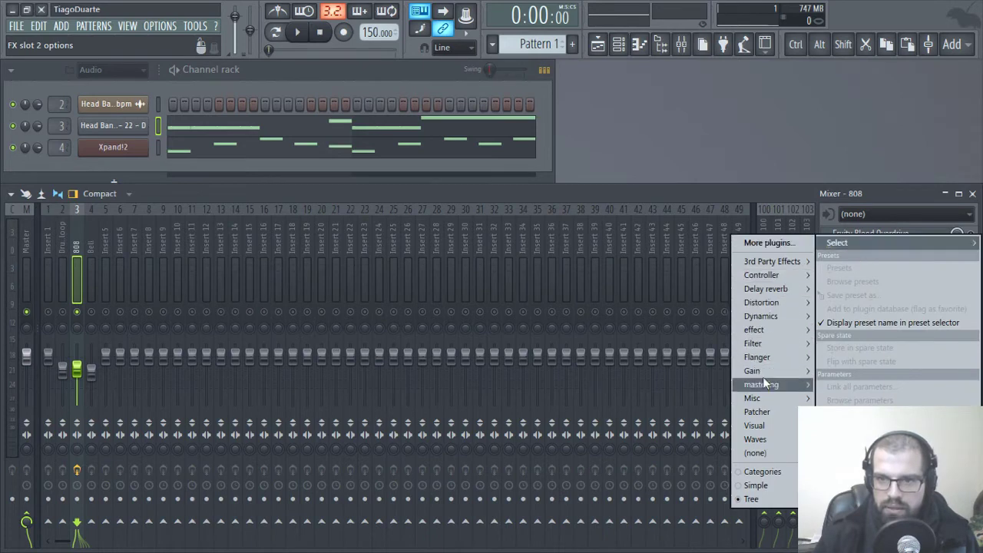
pyautogui.moveTo(762, 302)
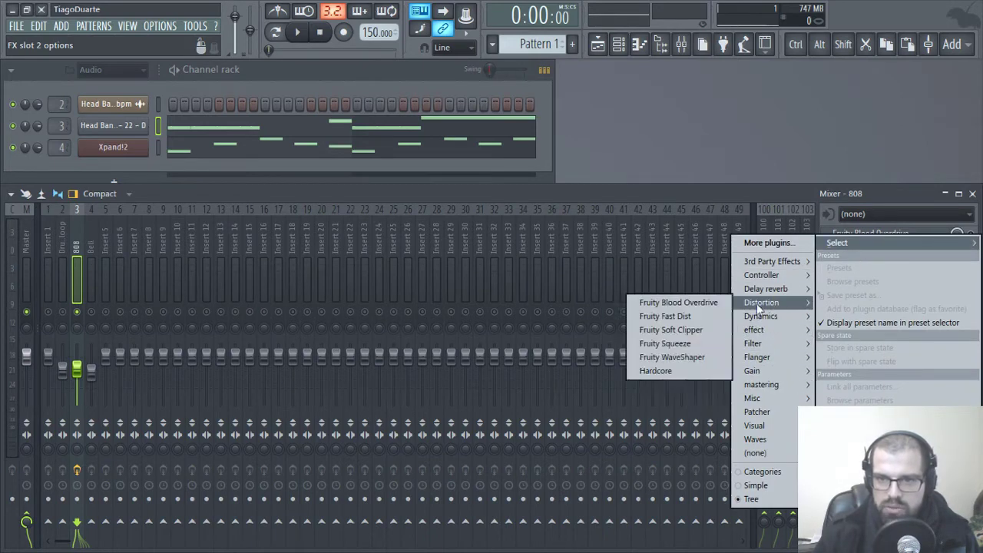
pyautogui.click(668, 320)
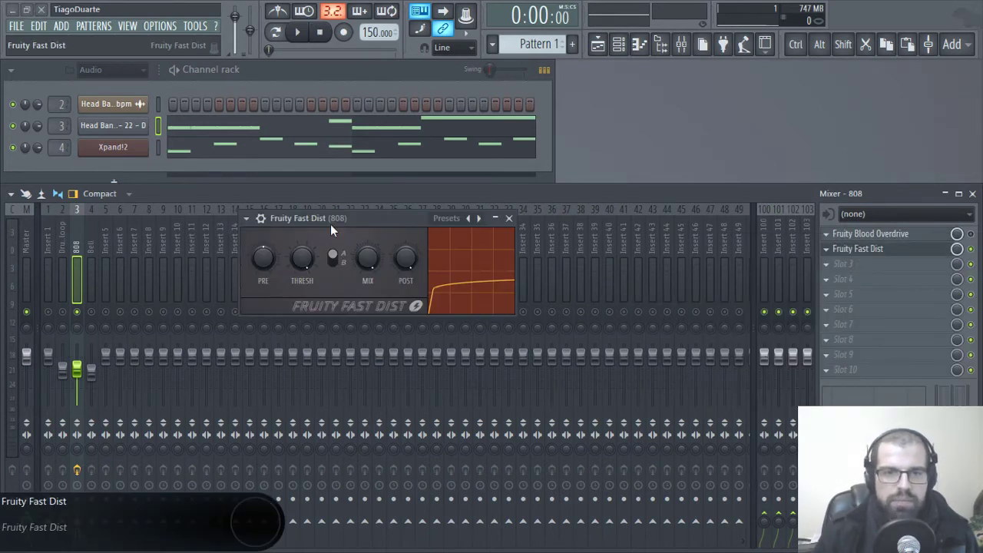
pyautogui.moveTo(330, 225); pyautogui.dragTo(355, 227)
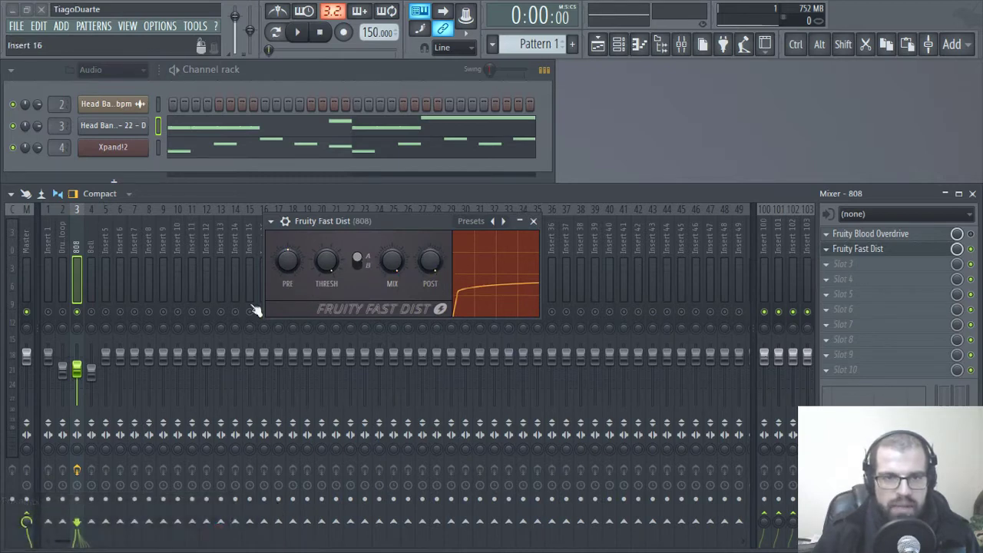
# - Try several lower Mix levels on Fruity Fast Dist while auditioning the soloed 808
pyautogui.press('space')
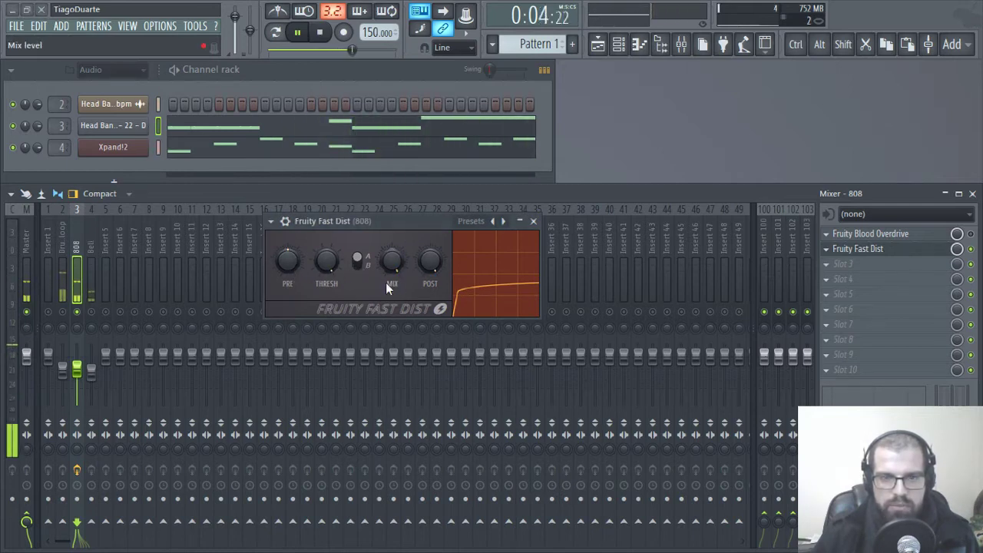
pyautogui.moveTo(396, 264); pyautogui.dragTo(395, 250)
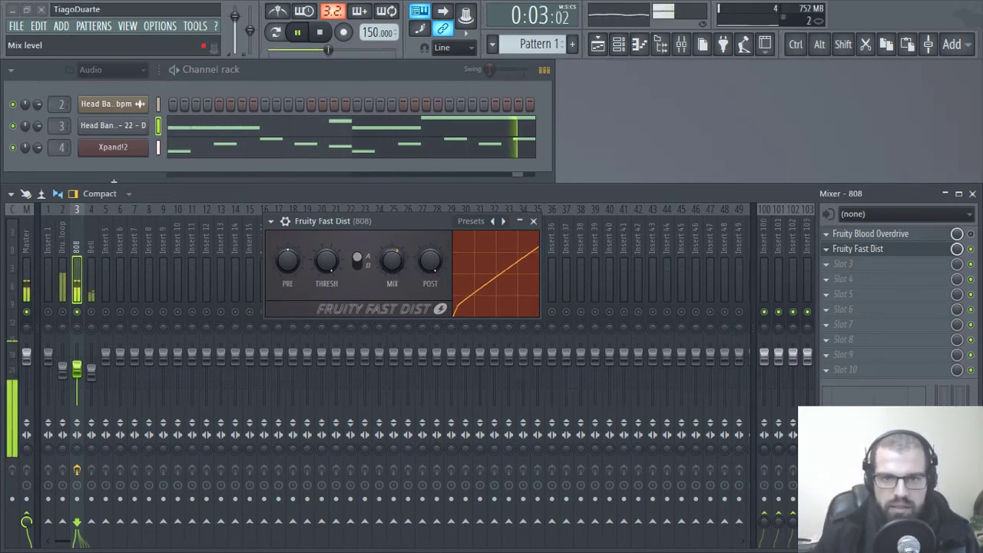
pyautogui.moveTo(391, 269); pyautogui.dragTo(392, 303)
pyautogui.moveTo(396, 262)
pyautogui.mouseDown()
pyautogui.moveTo(396, 219)
pyautogui.moveTo(395, 266)
pyautogui.mouseUp()
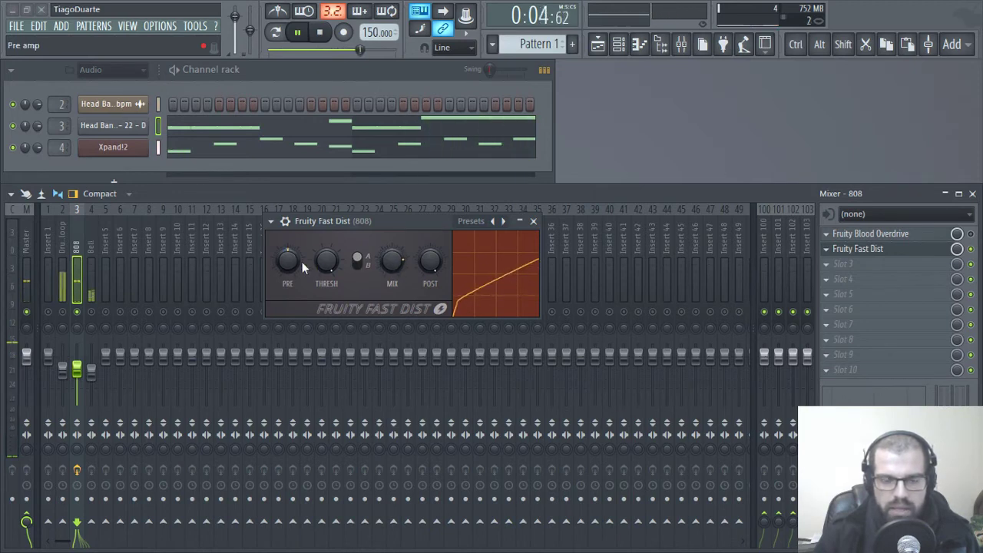
# - Try higher Pre amounts on Fruity Fast Dist with Mix back at full, then reset Pre to its default
pyautogui.moveTo(291, 265); pyautogui.dragTo(291, 246)
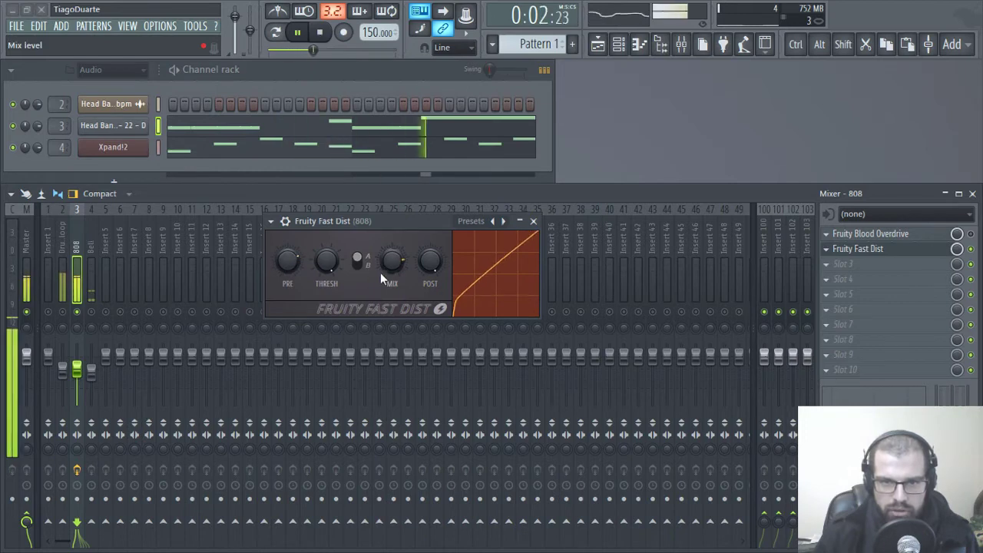
pyautogui.moveTo(385, 269); pyautogui.dragTo(385, 242)
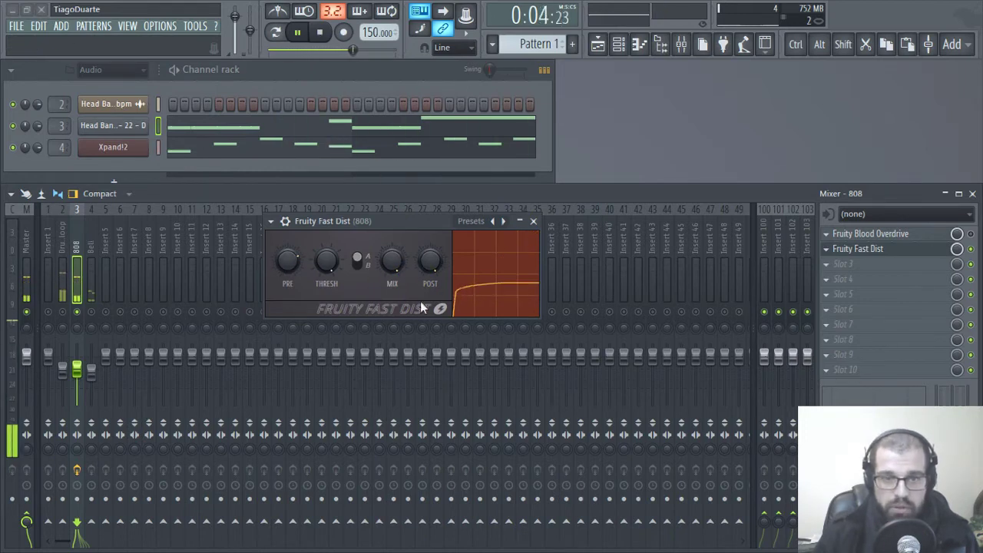
pyautogui.moveTo(288, 266); pyautogui.dragTo(288, 263)
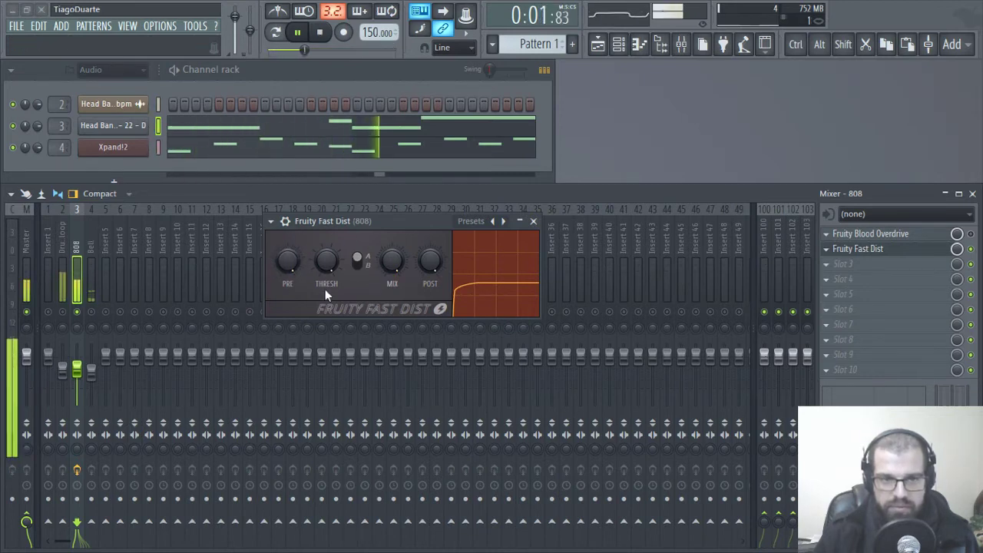
pyautogui.moveTo(288, 264); pyautogui.dragTo(288, 275)
pyautogui.rightClick(289, 262)
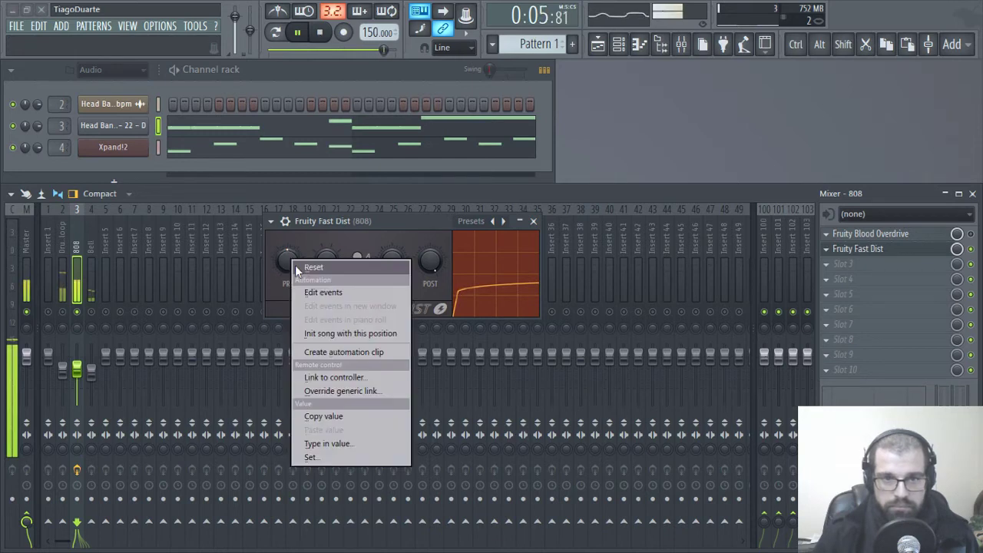
pyautogui.click(330, 263)
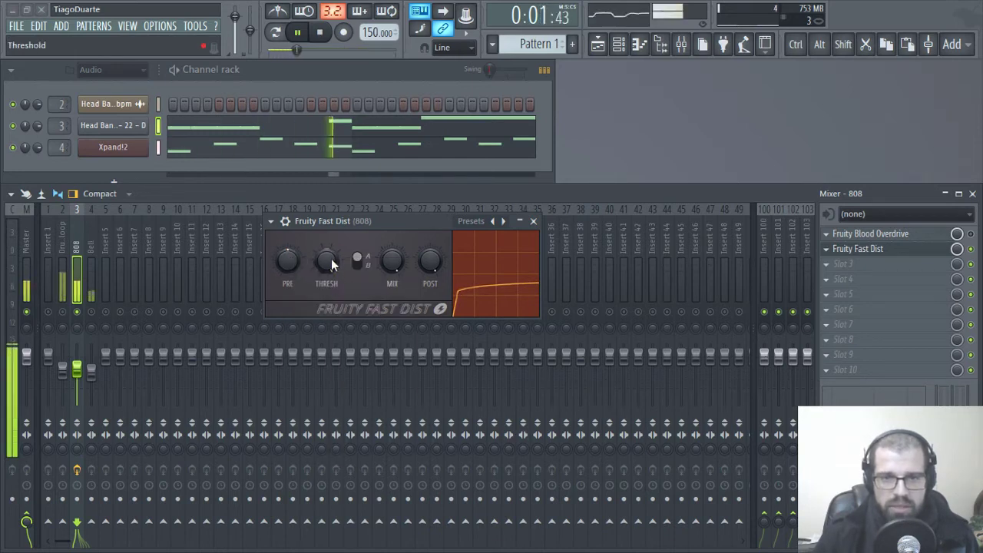
# - Switch Fruity Fast Dist to distortion type B and compare a low Threshold with the maximum, leaving it at maximum
pyautogui.moveTo(329, 259)
pyautogui.mouseDown()
pyautogui.moveTo(328, 280)
pyautogui.moveTo(329, 267)
pyautogui.mouseUp()
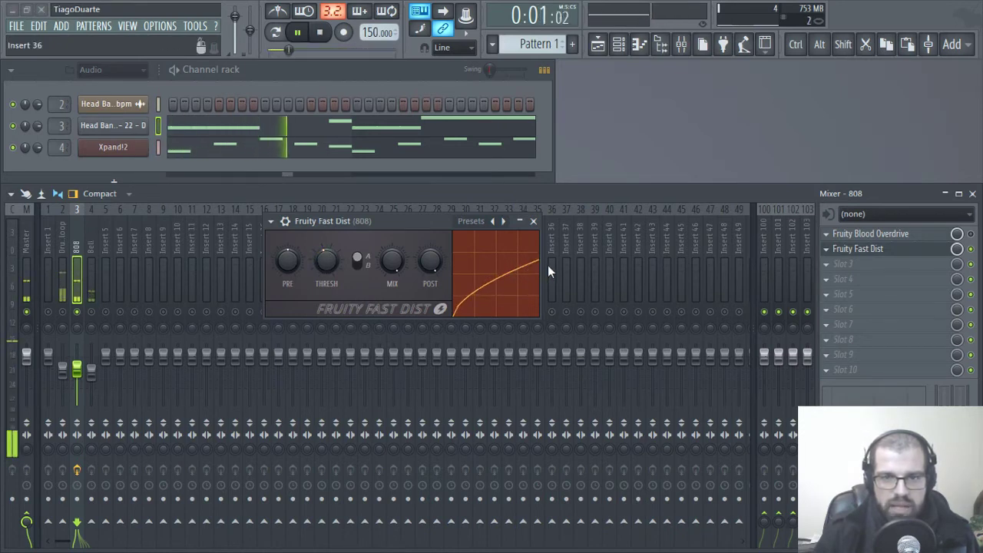
pyautogui.click(361, 261)
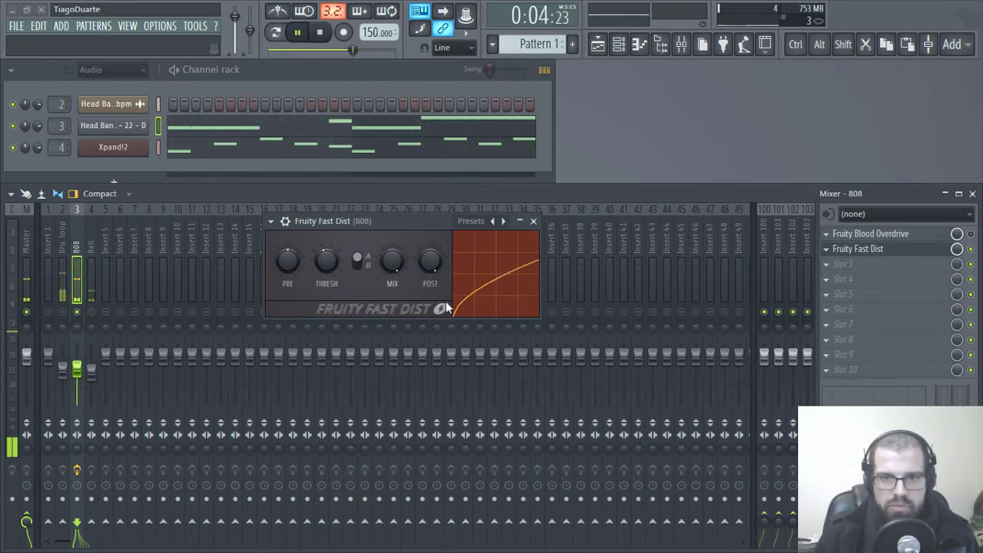
pyautogui.click(372, 258)
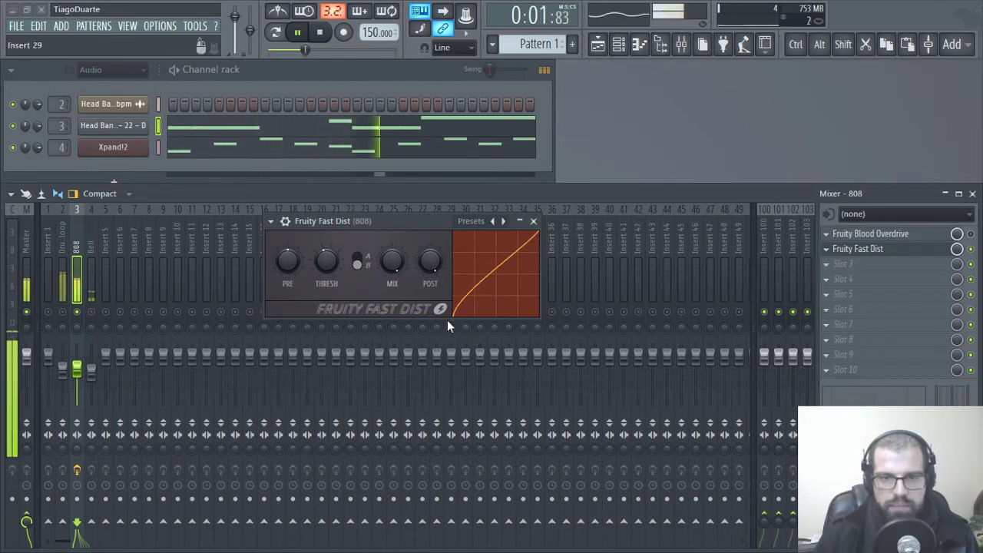
pyautogui.moveTo(327, 261); pyautogui.dragTo(327, 223)
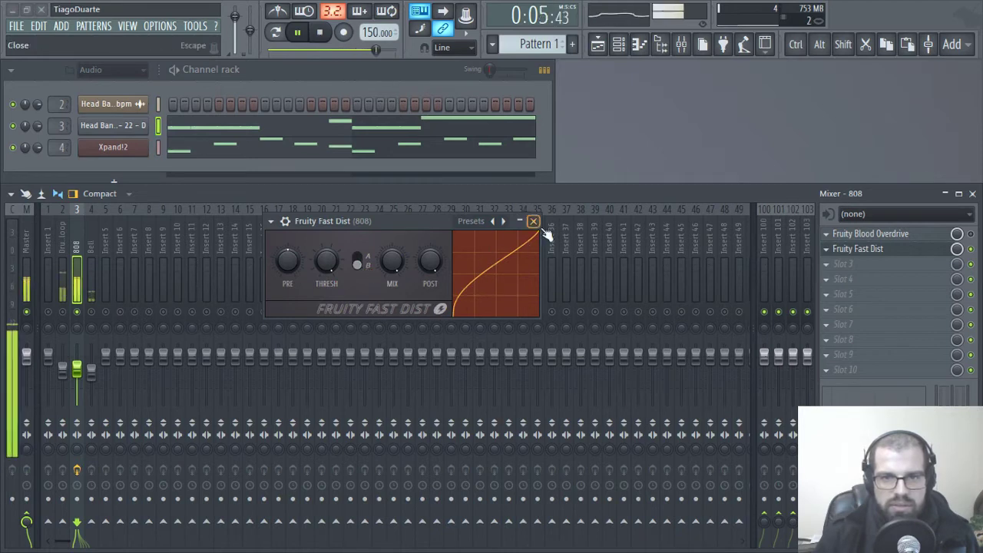
# - Try different Threshold, Pre and Post levels on Fruity Fast Dist with distortion type A while auditioning the 808
pyautogui.moveTo(326, 261)
pyautogui.mouseDown()
pyautogui.moveTo(327, 245)
pyautogui.moveTo(327, 271)
pyautogui.moveTo(327, 251)
pyautogui.mouseUp()
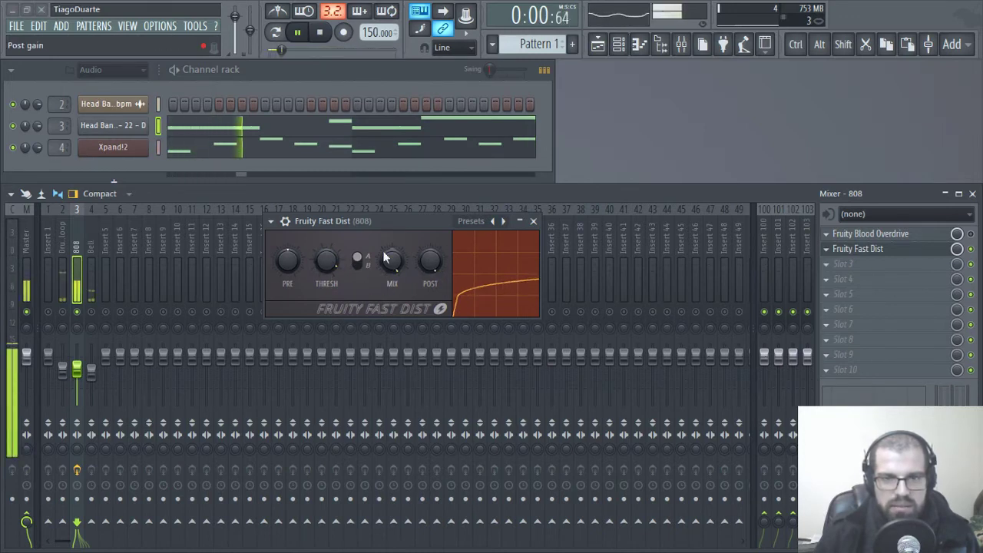
pyautogui.moveTo(282, 265); pyautogui.dragTo(283, 240)
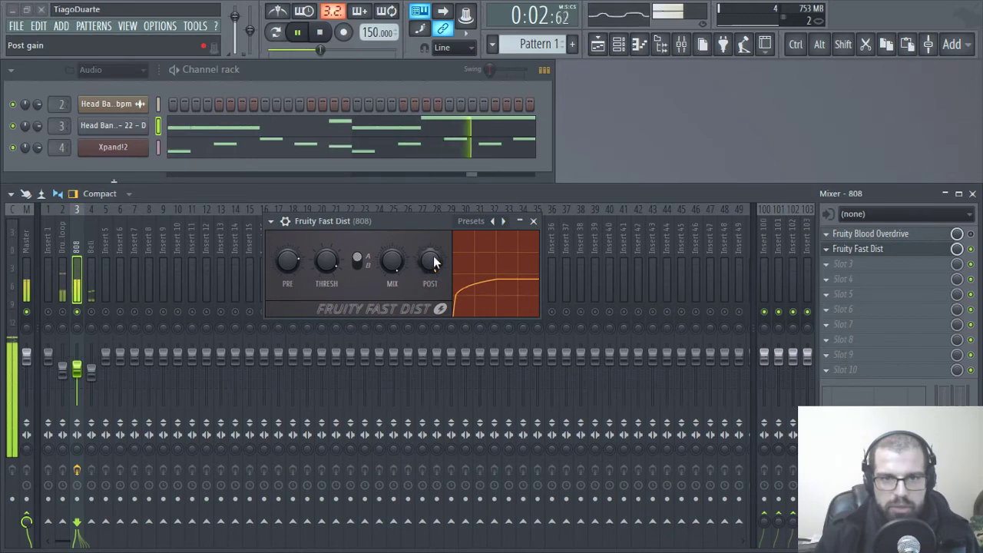
pyautogui.moveTo(433, 257); pyautogui.dragTo(433, 269)
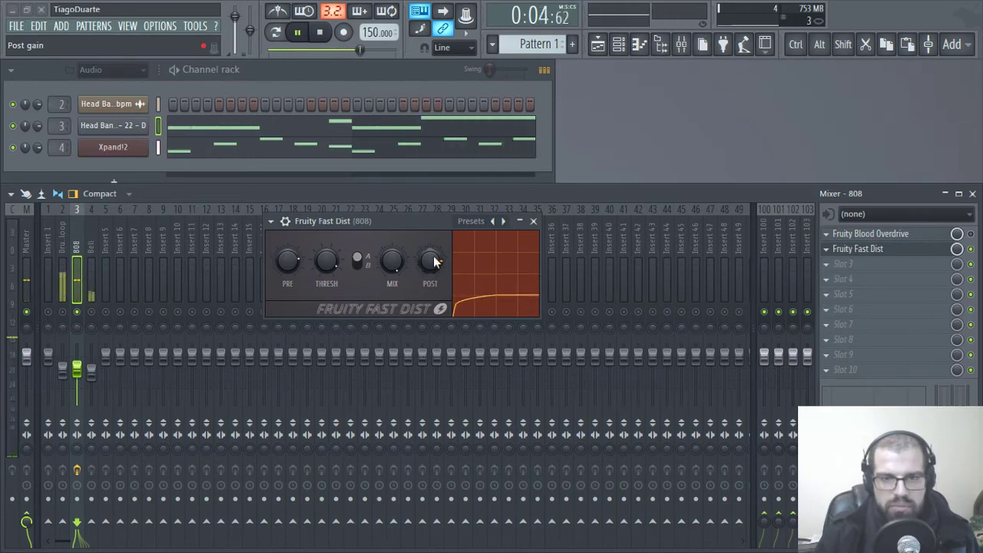
pyautogui.moveTo(329, 261); pyautogui.dragTo(328, 253)
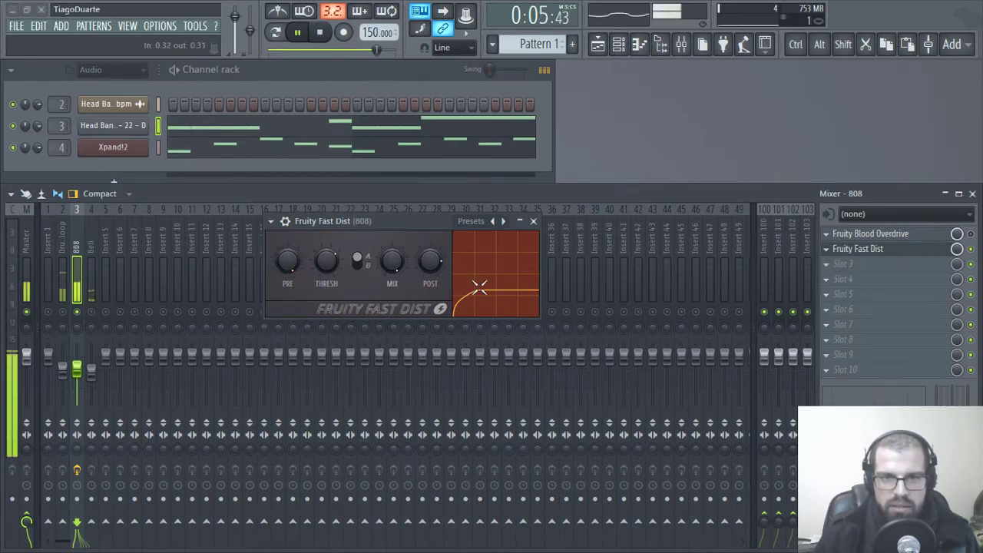
pyautogui.rightClick(431, 261)
pyautogui.click(461, 273)
pyautogui.moveTo(433, 254)
pyautogui.mouseDown()
pyautogui.moveTo(432, 276)
pyautogui.moveTo(432, 266)
pyautogui.mouseUp()
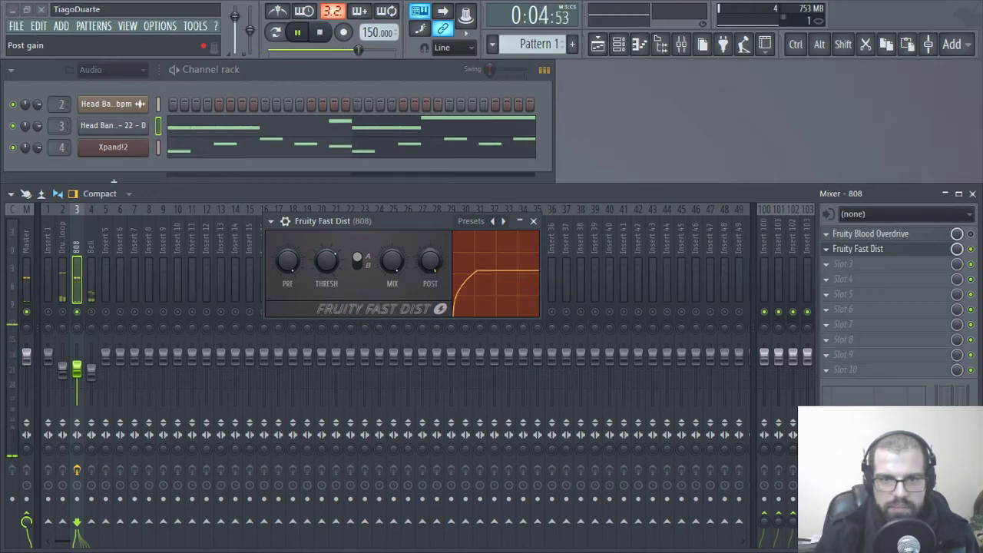
# - Reset the Pre, Post, Mix and Threshold controls of Fruity Fast Dist to their default values
pyautogui.rightClick(288, 259)
pyautogui.click(311, 266)
pyautogui.rightClick(427, 262)
pyautogui.click(439, 267)
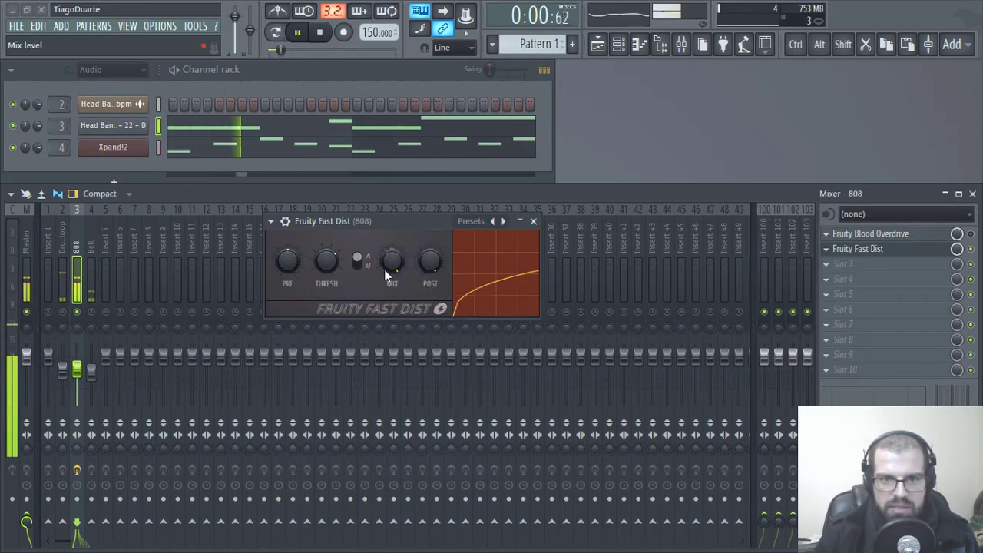
pyautogui.rightClick(390, 265)
pyautogui.click(411, 270)
pyautogui.rightClick(317, 264)
pyautogui.click(331, 269)
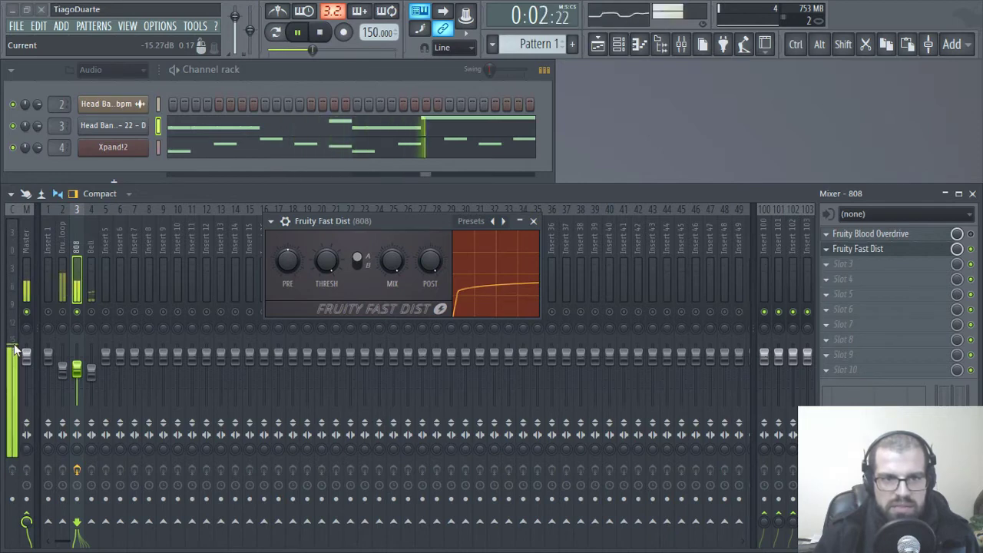
# - Set Fruity Fast Dist's Pre to maximum and Threshold to about midway, then lower Post to compensate for the level
pyautogui.moveTo(289, 268); pyautogui.dragTo(289, 258)
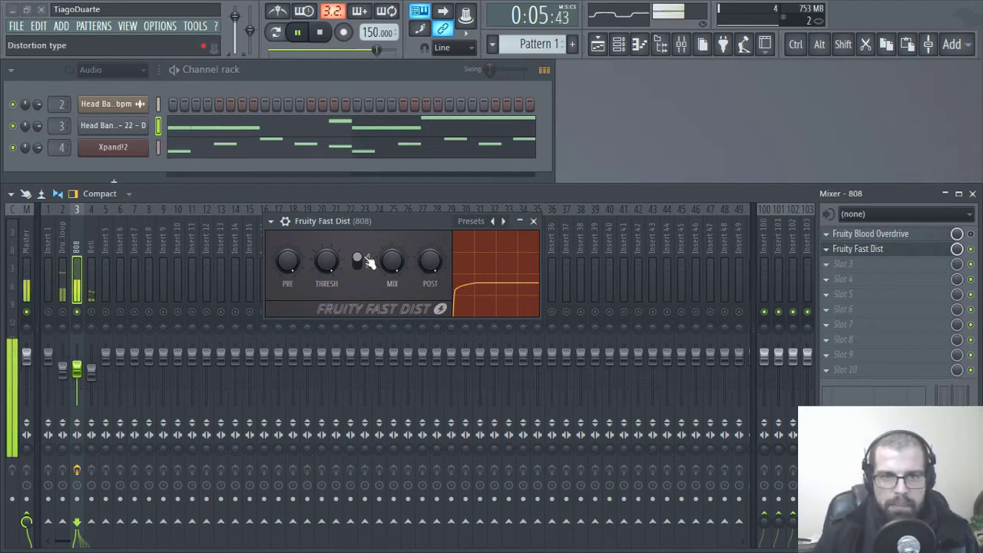
pyautogui.moveTo(332, 259); pyautogui.dragTo(331, 235)
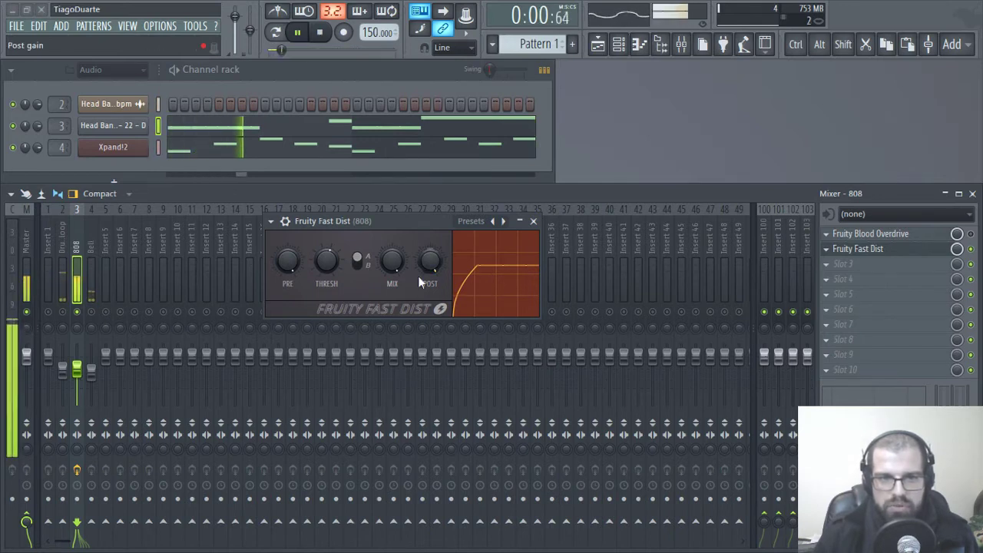
pyautogui.moveTo(431, 263); pyautogui.dragTo(430, 291)
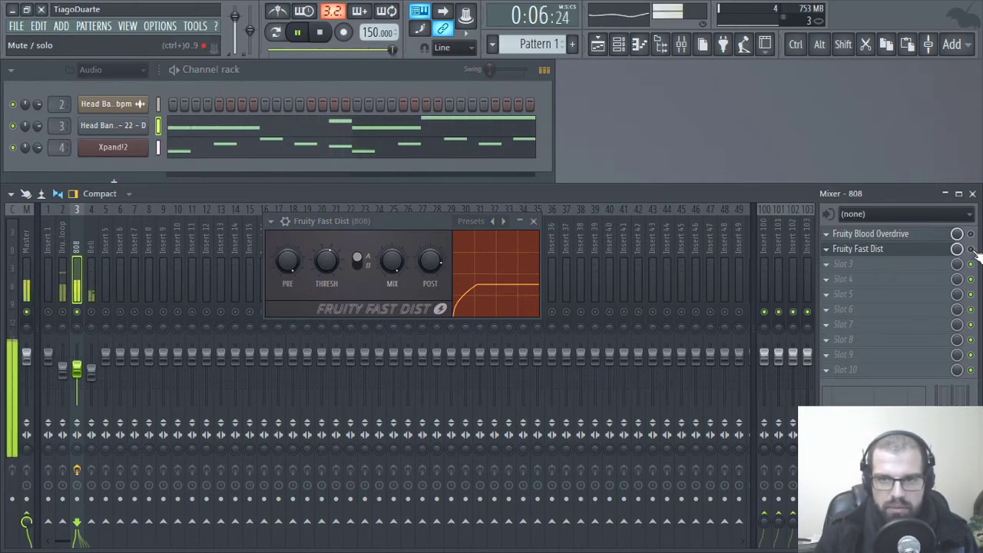
# - Take the 808 mixer track out of solo, lower the Bell track's volume, and select the 808 track again
pyautogui.rightClick(78, 312)
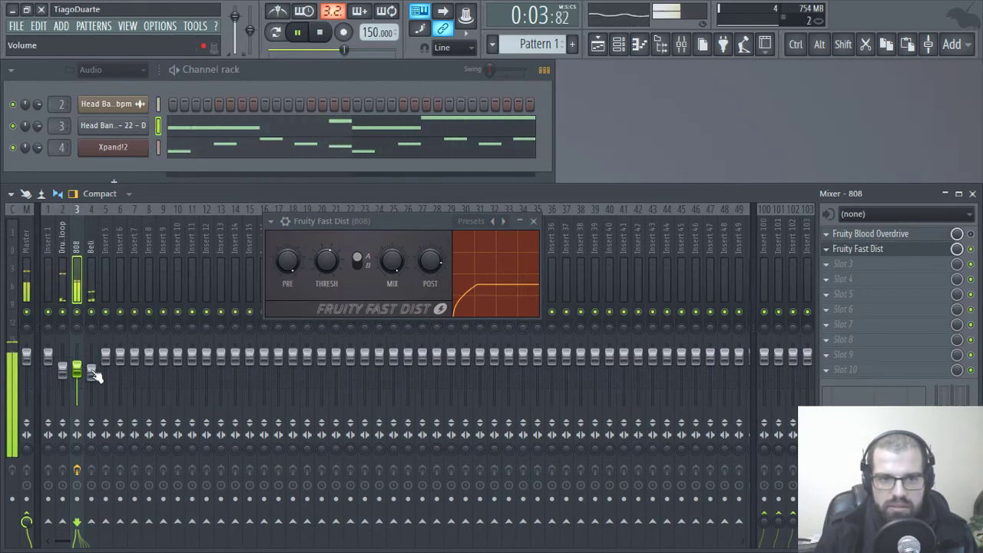
pyautogui.moveTo(93, 374); pyautogui.dragTo(94, 390)
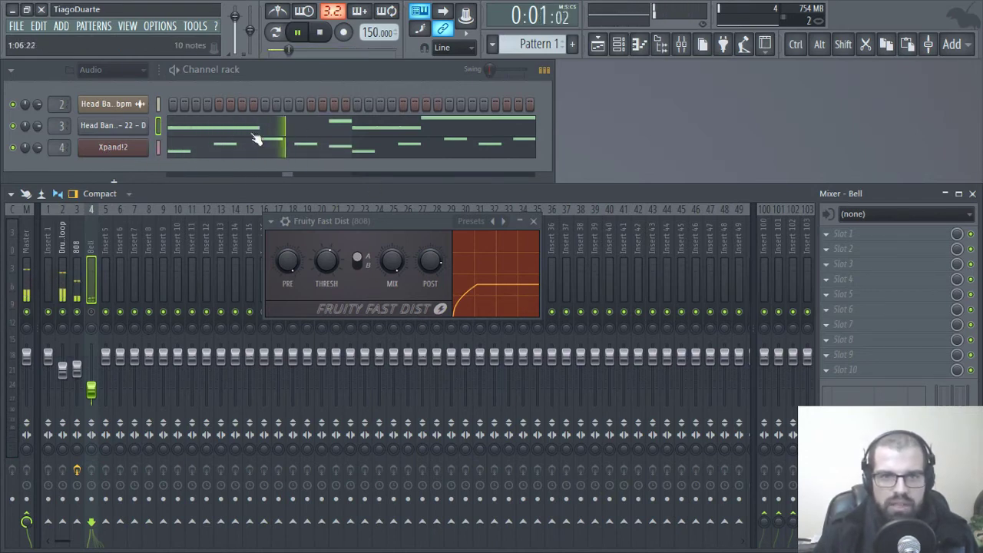
pyautogui.click(76, 254)
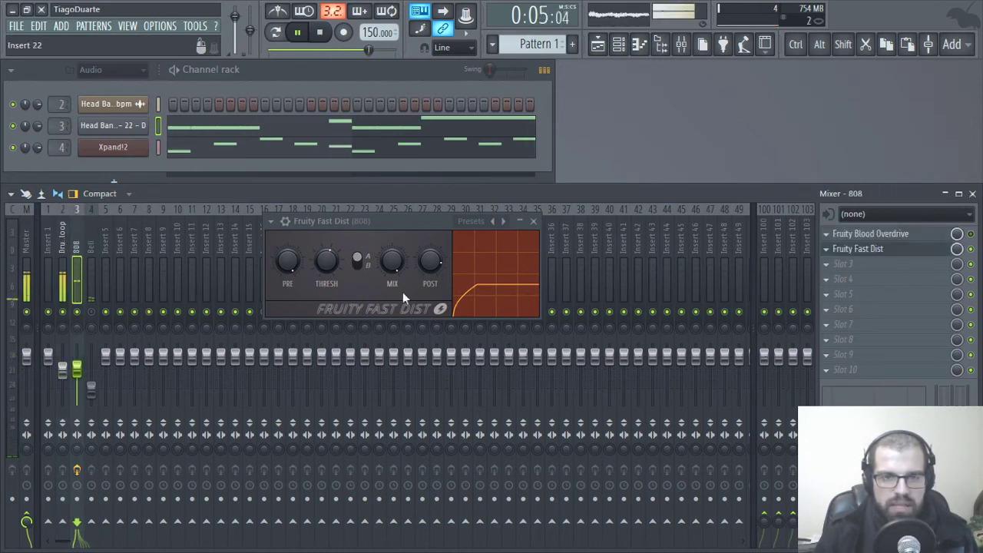
# - Stop playback, close Fruity Fast Dist, and mute the bell at its Xpand!2 channel instead of its mixer track
pyautogui.press('space')
pyautogui.click(533, 221)
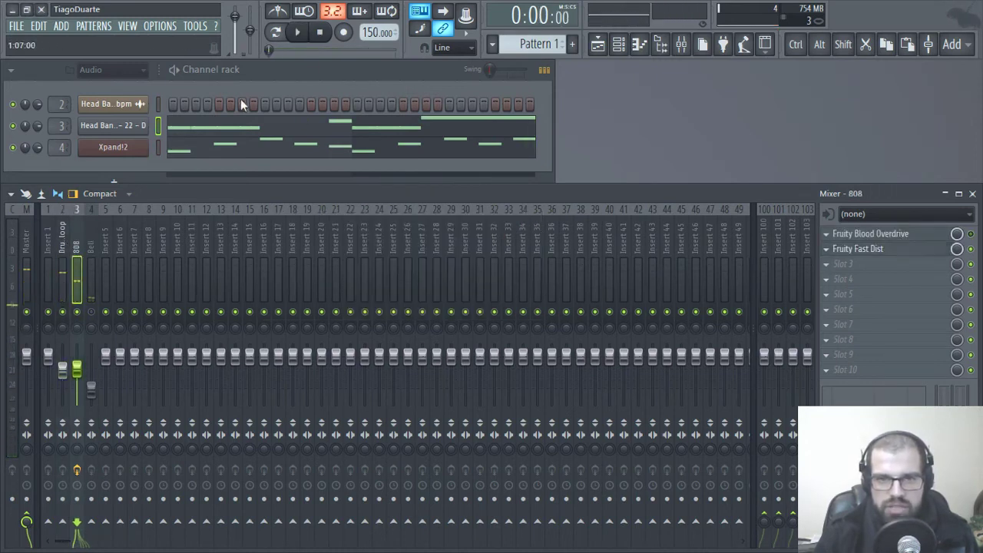
pyautogui.click(13, 149)
pyautogui.click(92, 312)
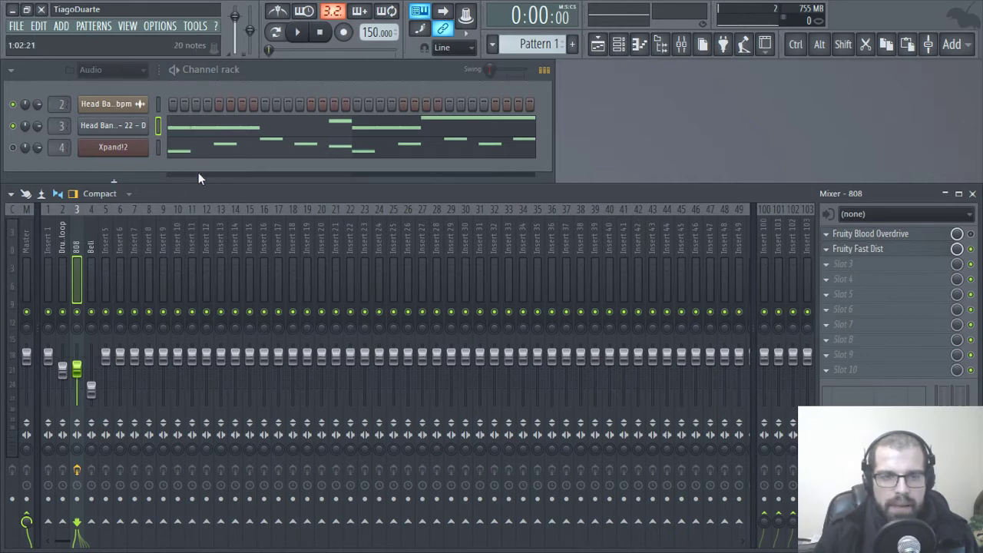
# - Load Fruity Soft Clipper into effect slot 3 of the 808 track and place its window above the mixer tracks
pyautogui.click(84, 171)
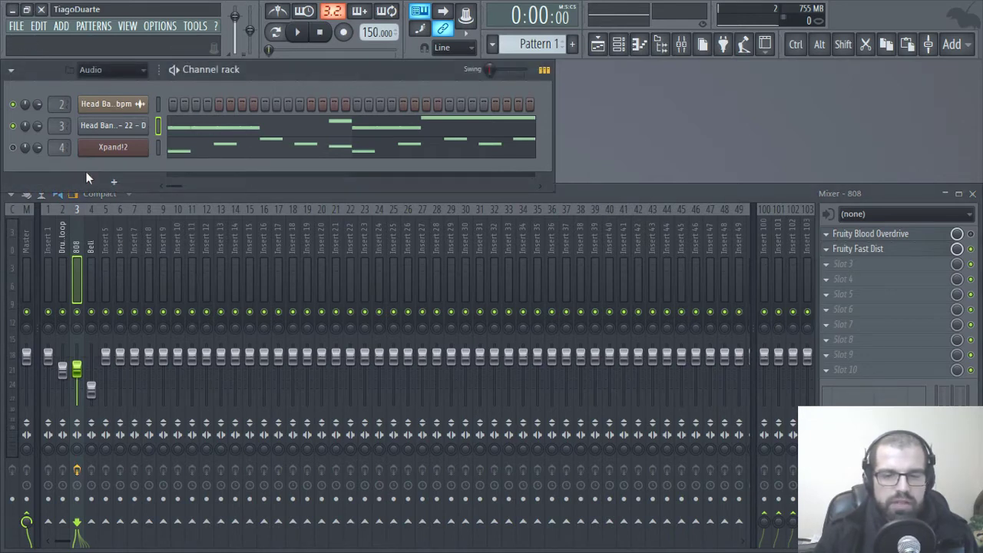
pyautogui.click(60, 239)
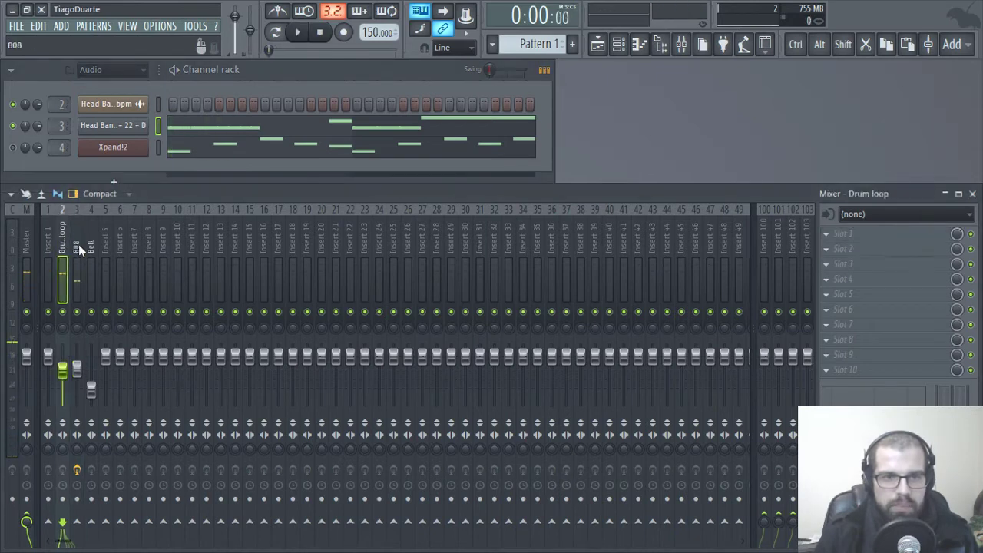
pyautogui.click(77, 244)
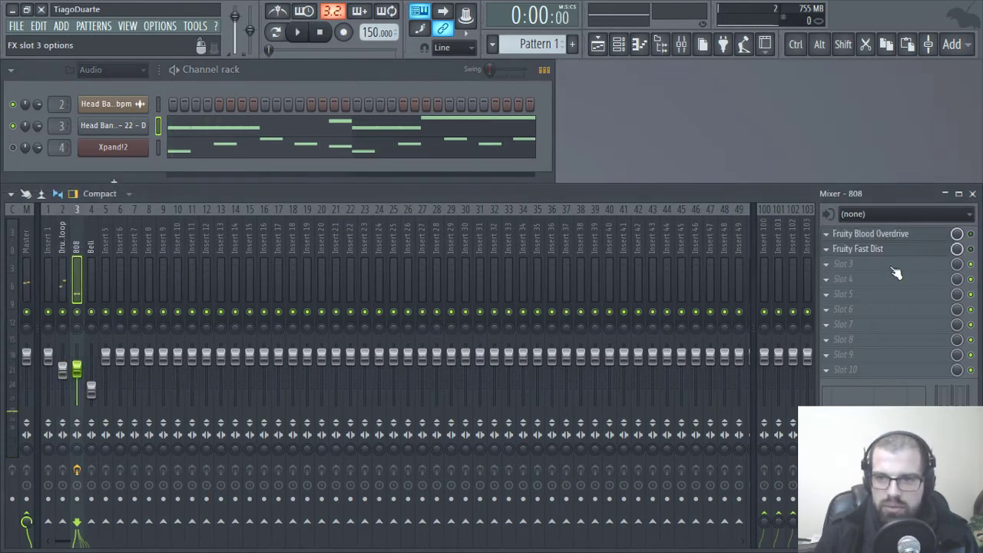
pyautogui.click(858, 265)
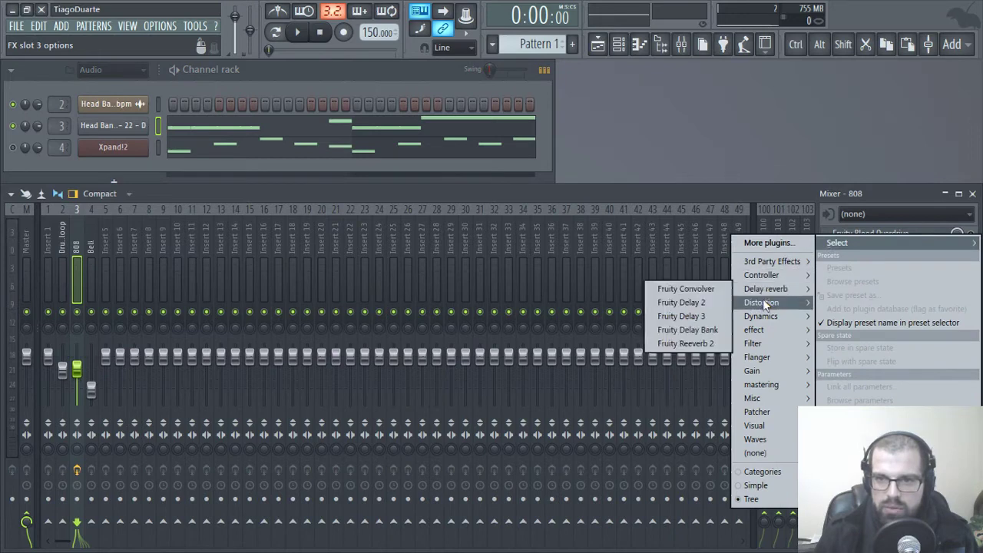
pyautogui.moveTo(763, 302)
pyautogui.click(676, 331)
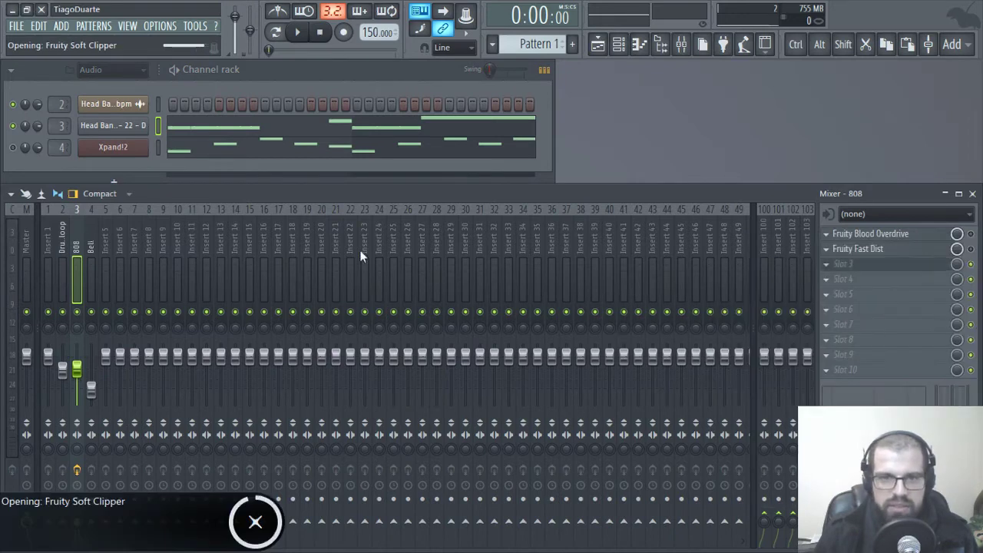
pyautogui.moveTo(102, 115); pyautogui.dragTo(291, 143)
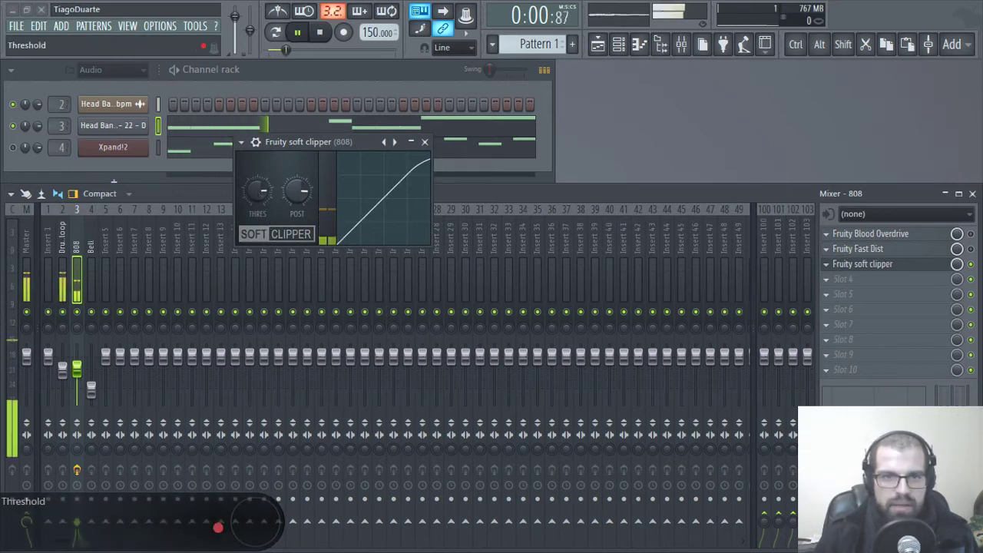
# - Try low and high Threshold and Post levels on the soft clipper, ending with default Post and minimum Threshold
pyautogui.moveTo(260, 201); pyautogui.dragTo(261, 265)
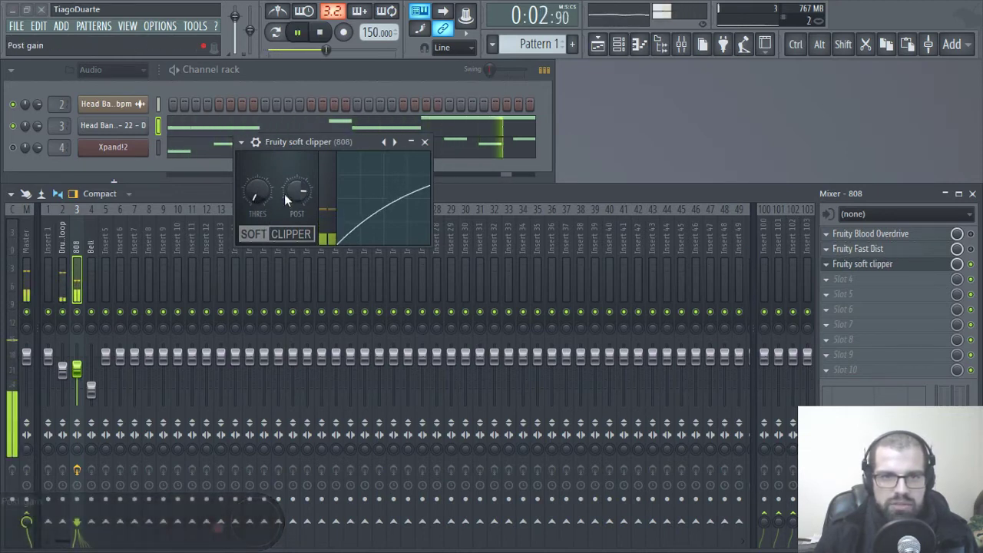
pyautogui.moveTo(297, 191); pyautogui.dragTo(258, 131)
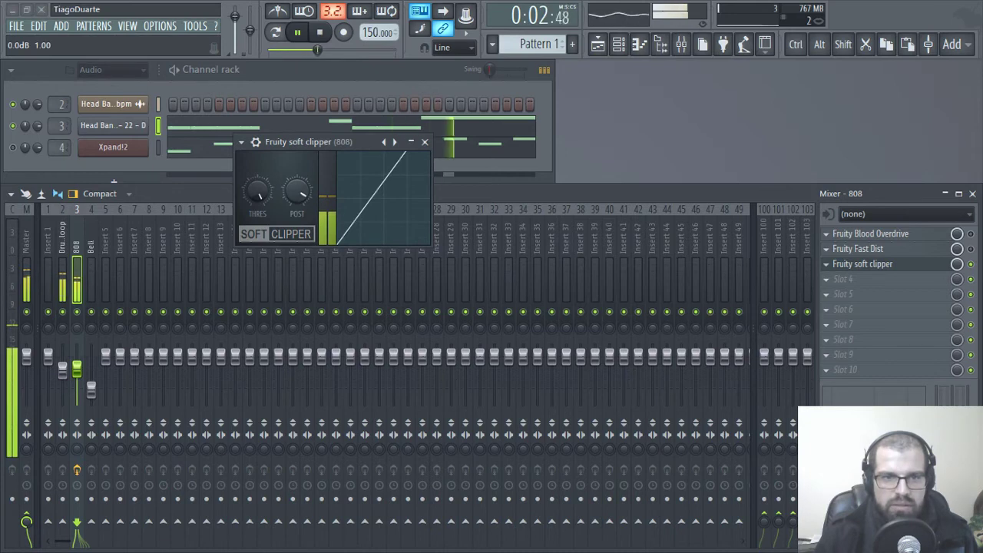
pyautogui.moveTo(296, 190); pyautogui.dragTo(297, 238)
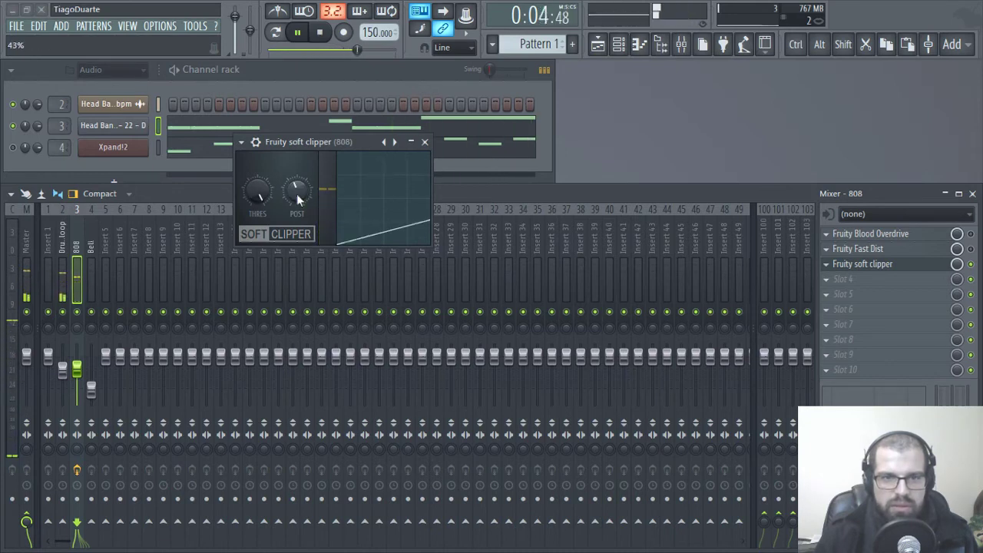
pyautogui.rightClick(296, 194)
pyautogui.click(311, 203)
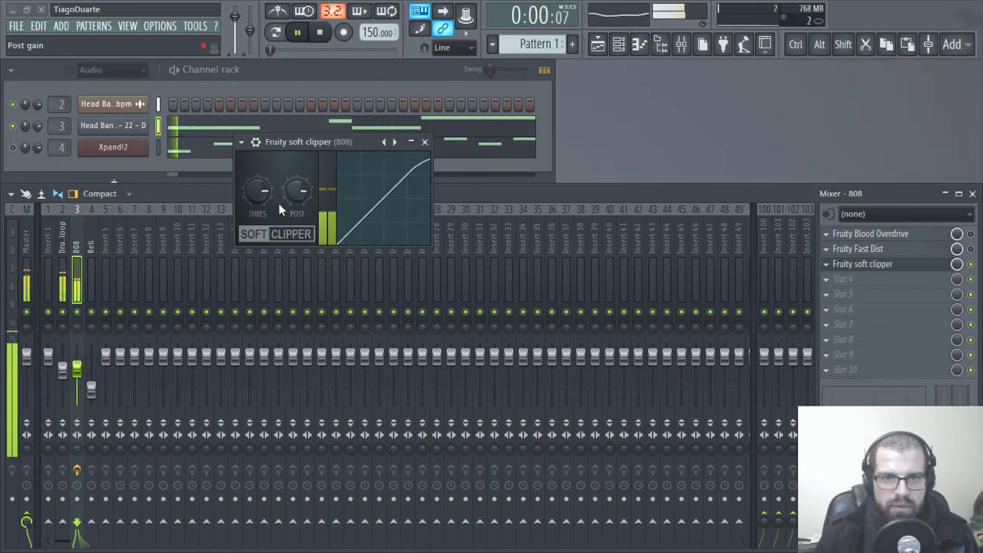
pyautogui.moveTo(263, 193); pyautogui.dragTo(264, 254)
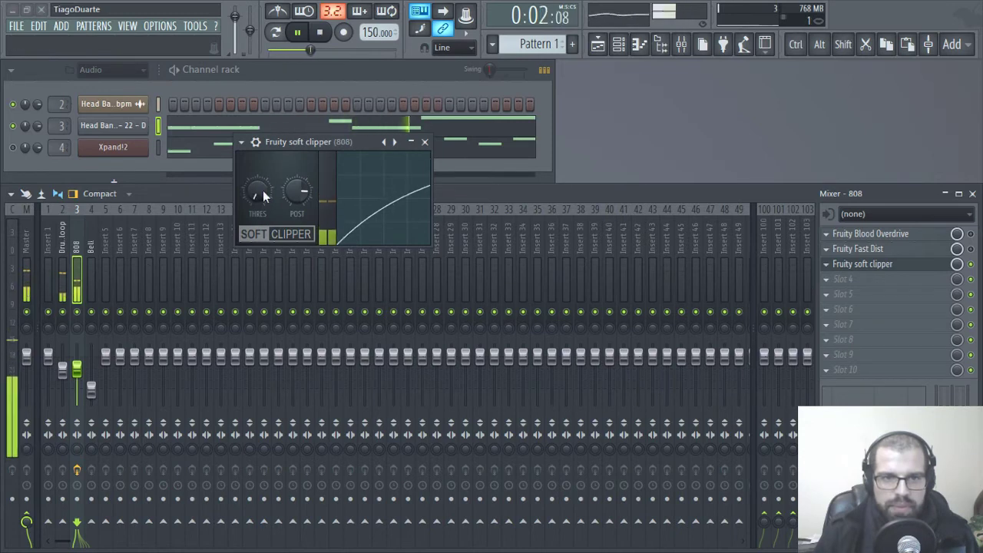
pyautogui.moveTo(263, 192); pyautogui.dragTo(263, 223)
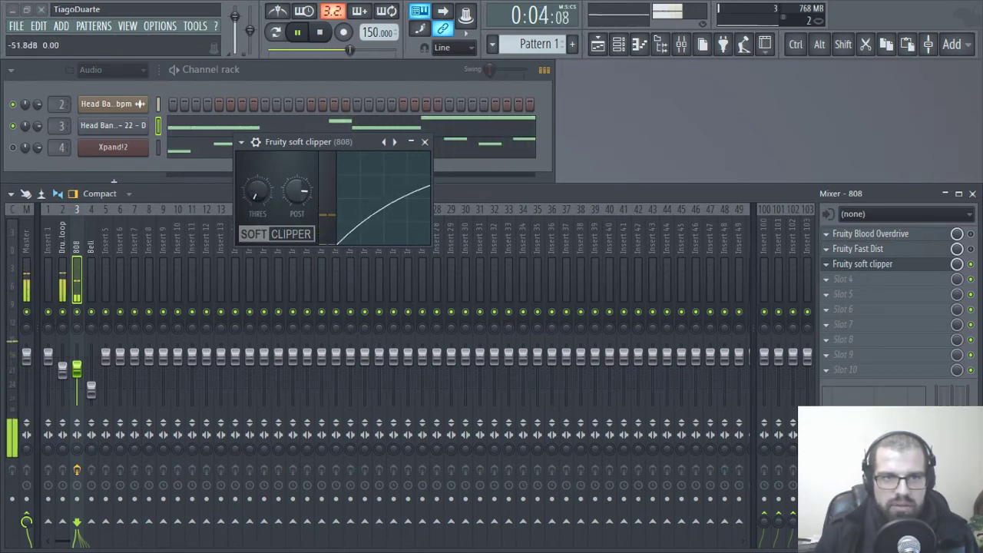
# - Open Fruity Fast Dist beside the soft clipper and compare the clipper's maximum Threshold with the minimum, leaving it at minimum
pyautogui.click(858, 248)
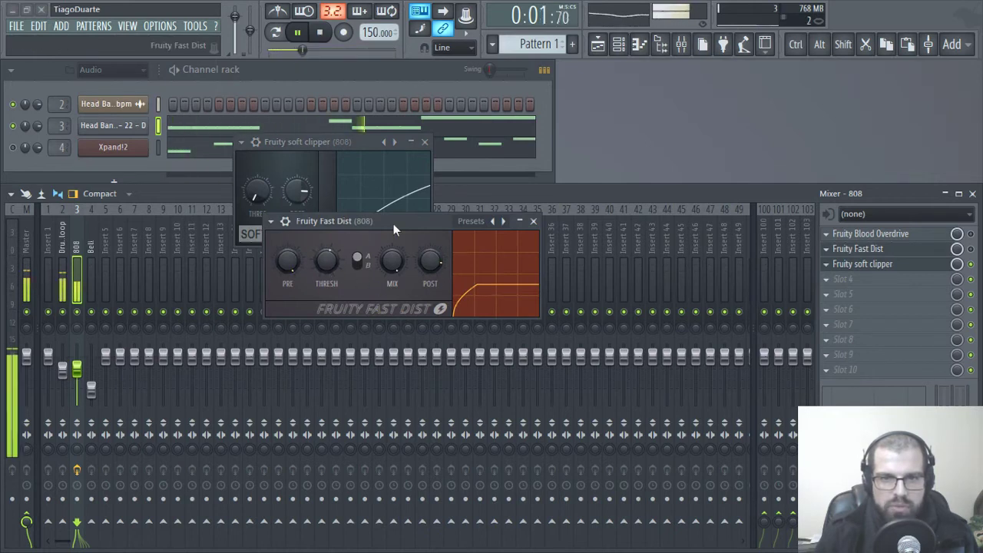
pyautogui.moveTo(388, 218); pyautogui.dragTo(560, 137)
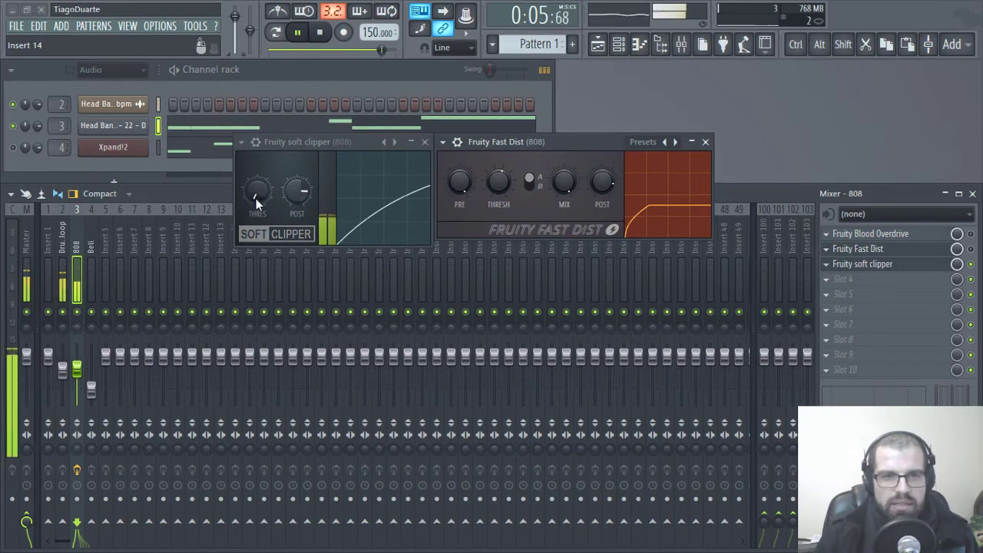
pyautogui.moveTo(256, 192); pyautogui.dragTo(257, 104)
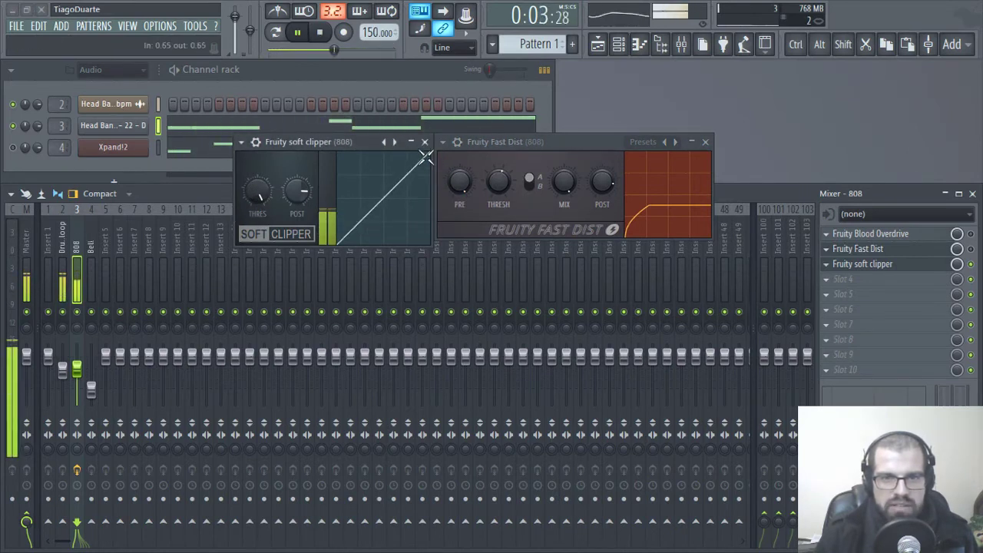
pyautogui.moveTo(252, 193); pyautogui.dragTo(252, 246)
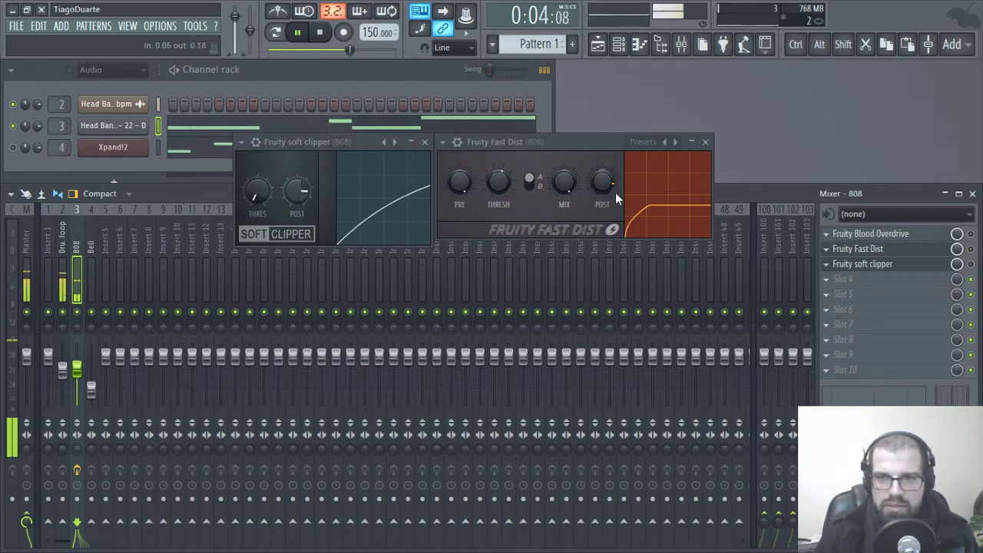
# - Load Fruity Squeeze into effect slot 4 of the 808 track and place its window below the soft clipper
pyautogui.click(883, 286)
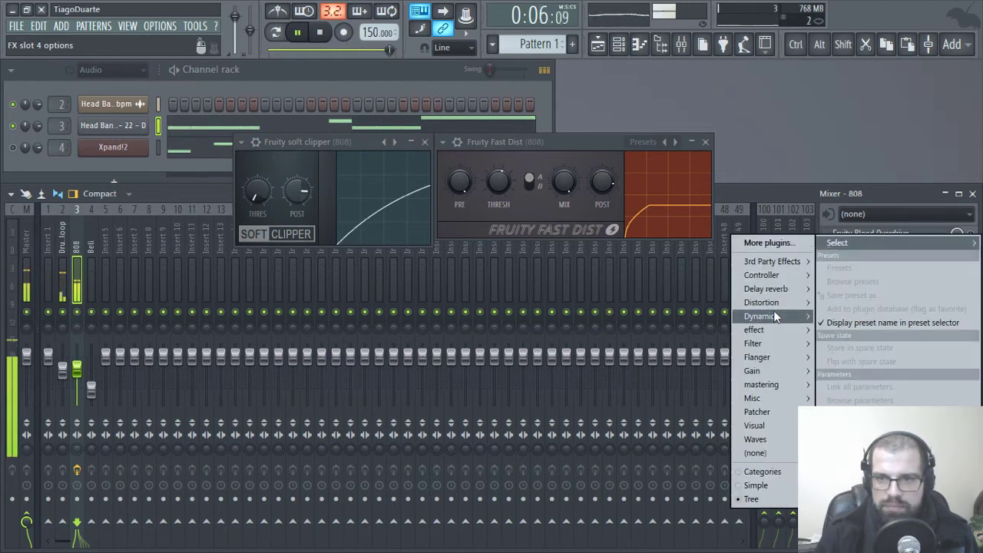
pyautogui.moveTo(775, 303)
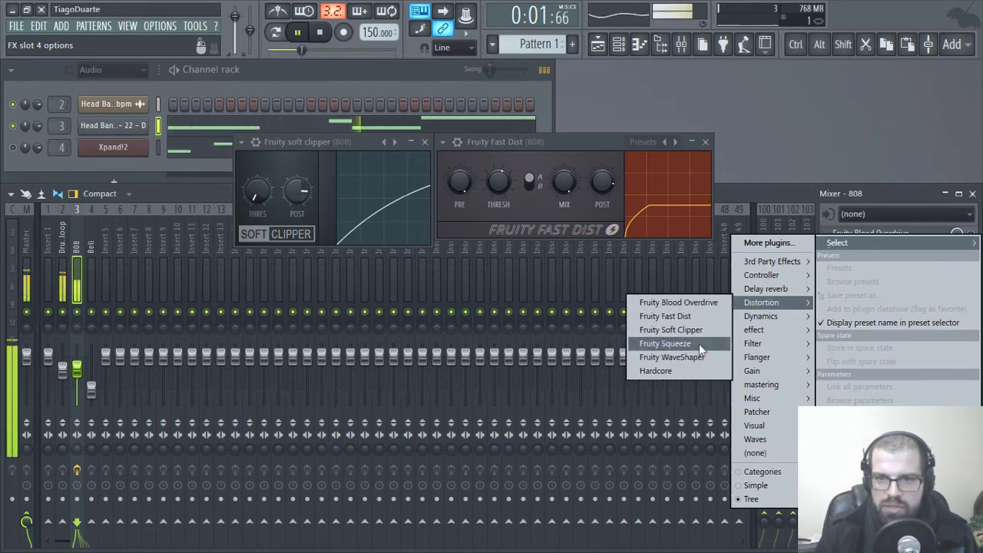
pyautogui.click(668, 343)
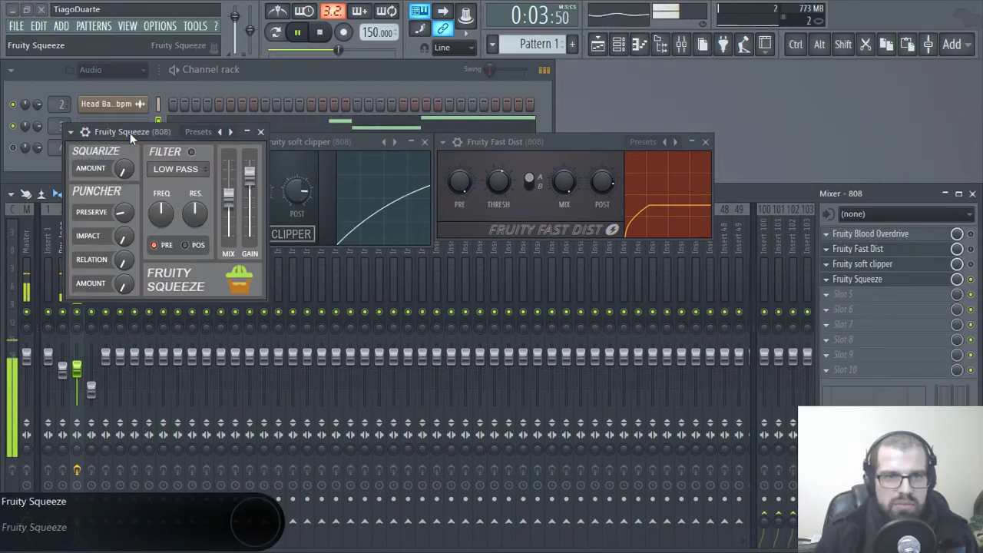
pyautogui.moveTo(129, 133); pyautogui.dragTo(302, 257)
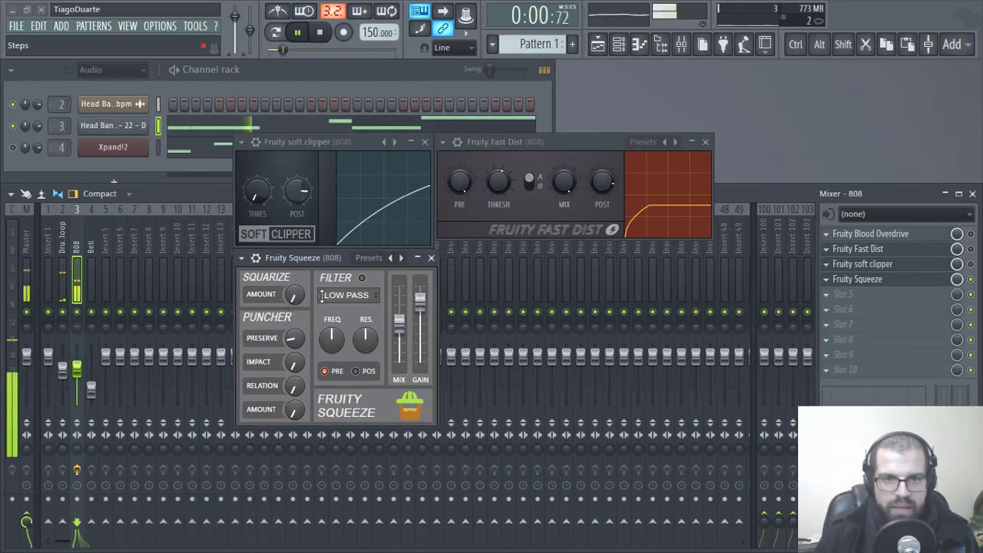
# - Audition the Fruity Squeeze presets on the 808 during playback, going through Grit, Low Squeek, Off and Punch
pyautogui.click(393, 258)
pyautogui.click(427, 283)
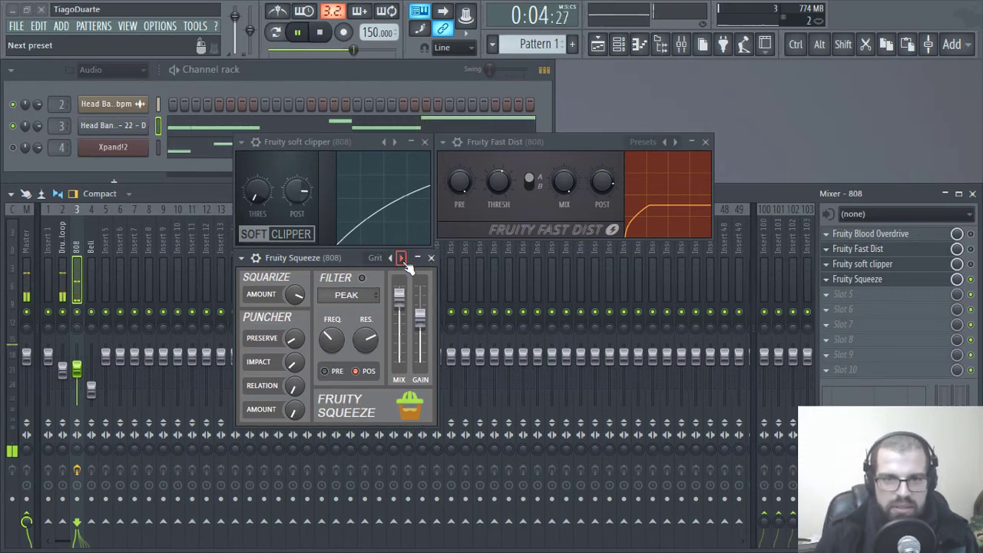
pyautogui.click(405, 262)
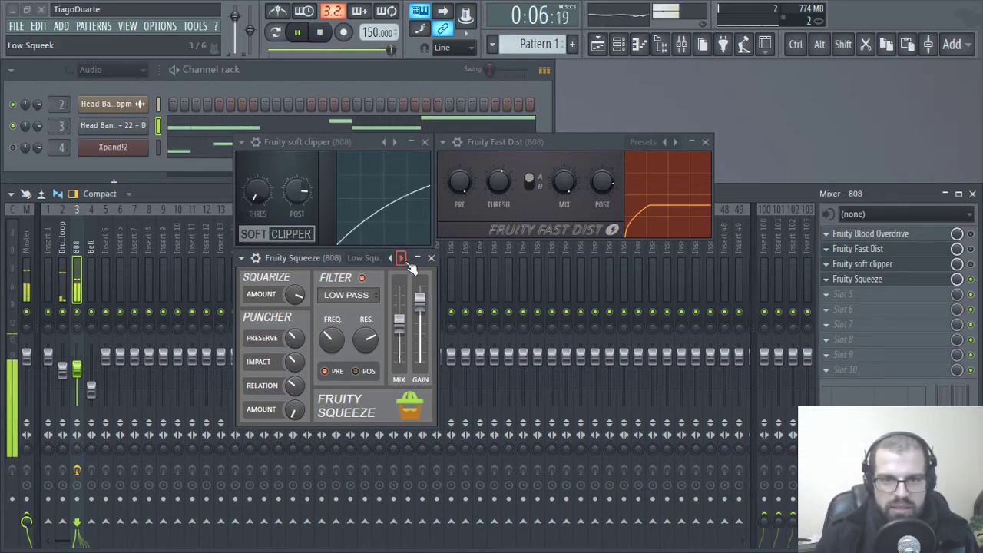
pyautogui.click(405, 261)
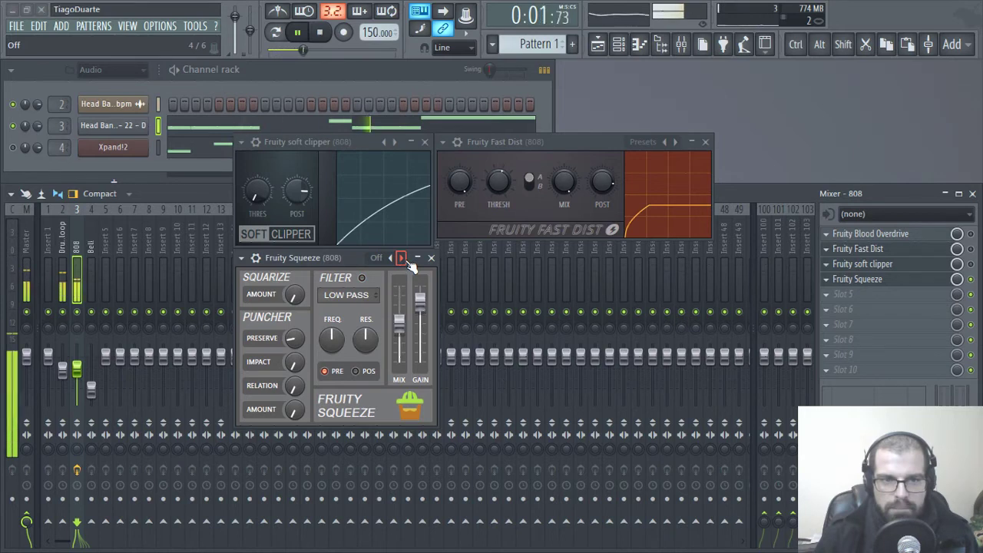
pyautogui.click(410, 263)
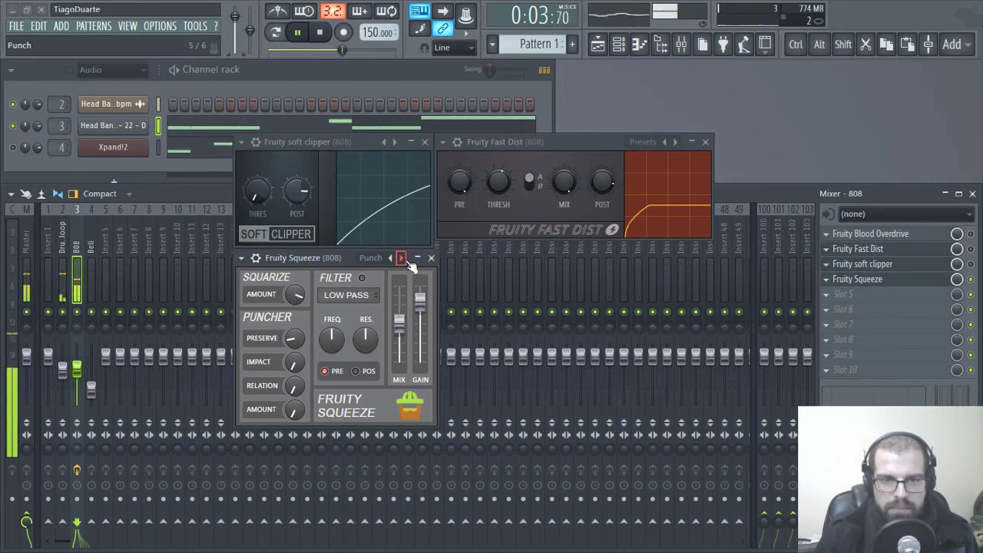
pyautogui.press('space')
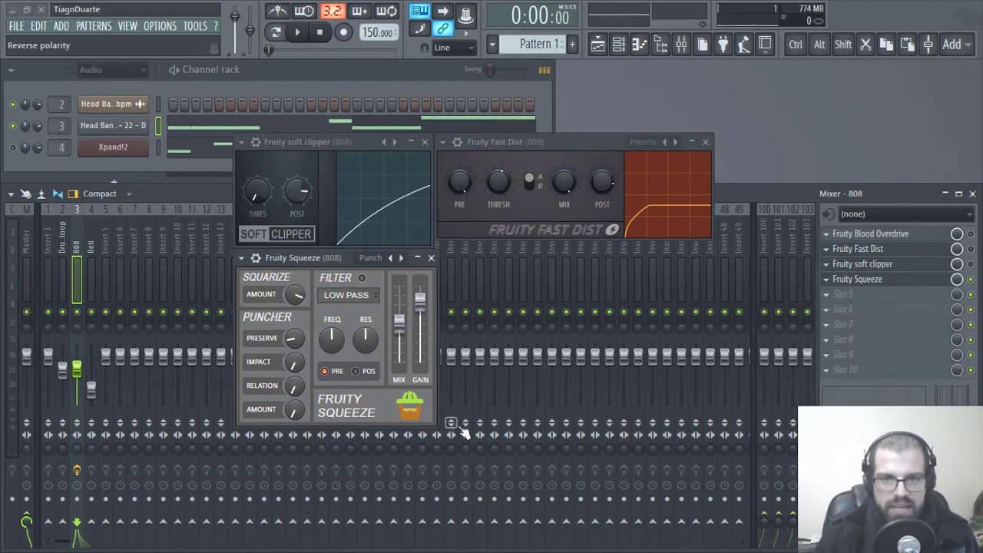
# - Replace Fruity Squeeze in effect slot 4 of the 808 track with Fruity WaveShaper and place its window beside Fruity Fast Dist
pyautogui.click(433, 258)
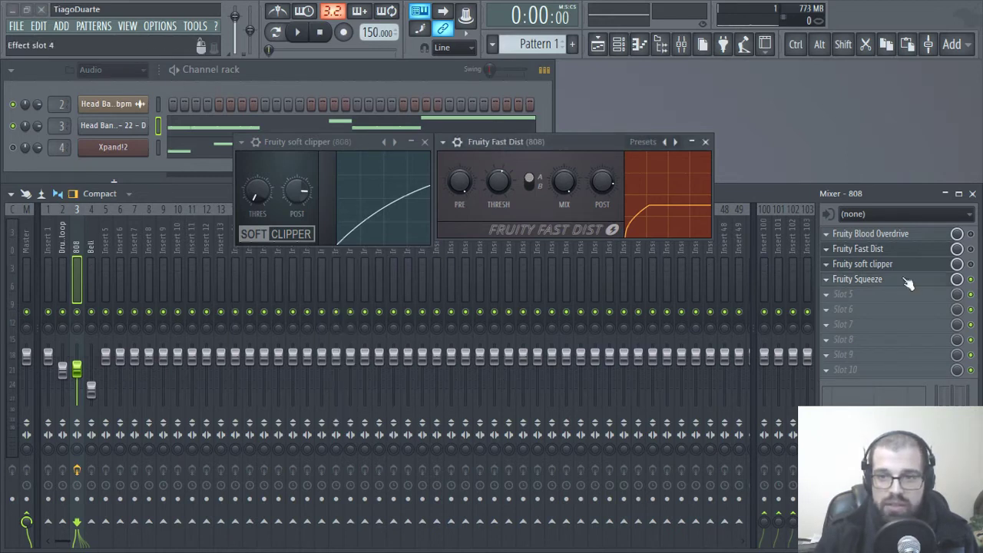
pyautogui.click(826, 282)
pyautogui.moveTo(855, 221)
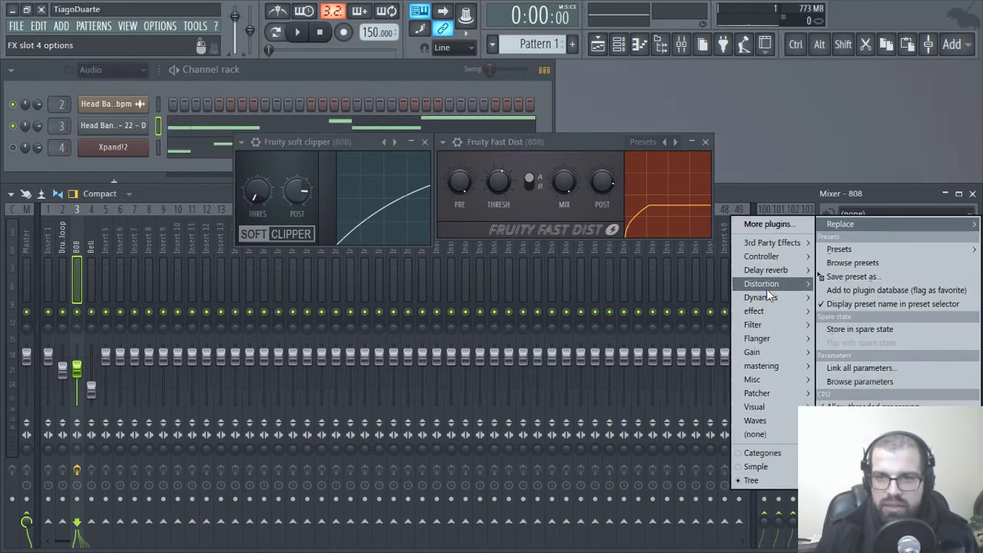
pyautogui.moveTo(769, 298)
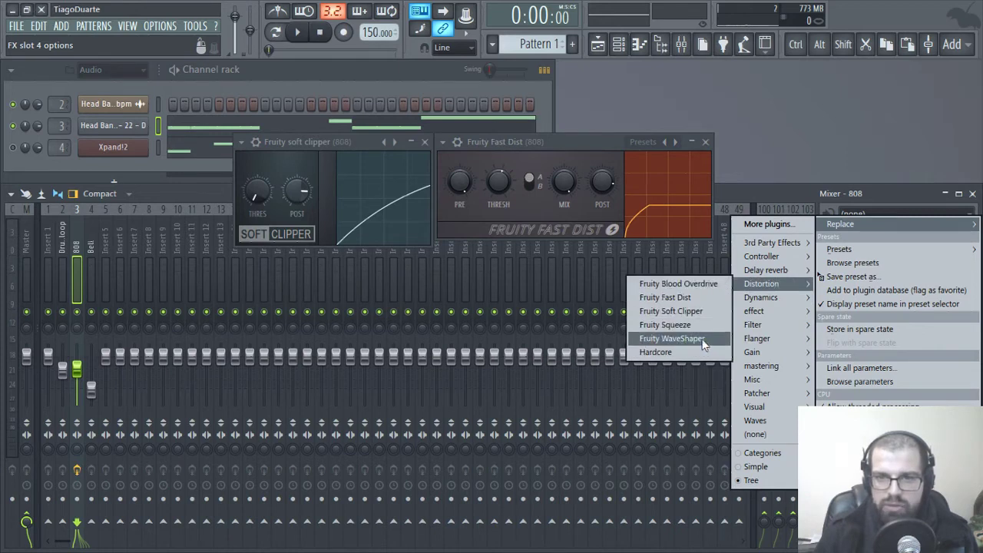
pyautogui.click(672, 339)
pyautogui.moveTo(298, 257); pyautogui.dragTo(334, 146)
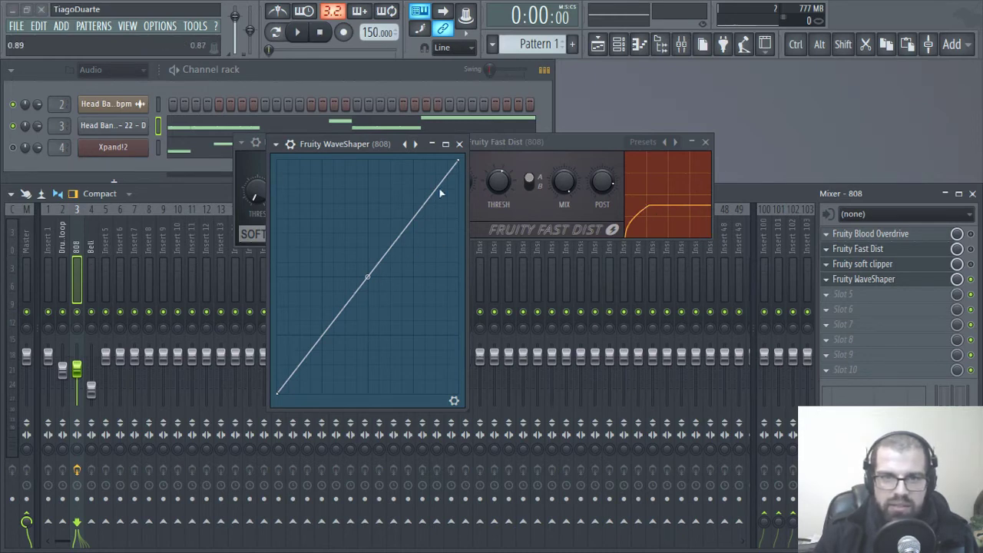
pyautogui.moveTo(339, 141); pyautogui.dragTo(318, 143)
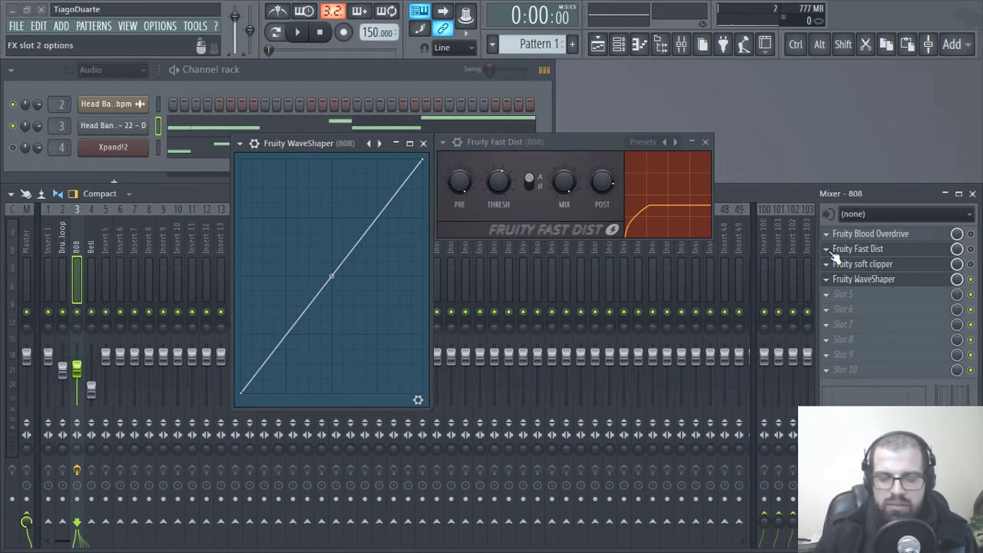
pyautogui.click(568, 180)
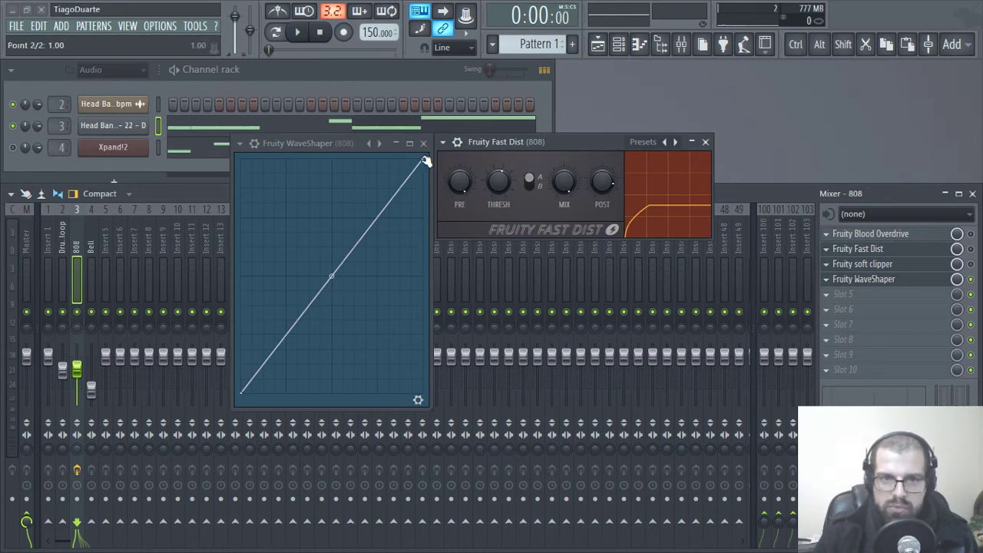
# - Shape the WaveShaper curve like Fast Dist's: lower the end point, add a corner starting a flat plateau, and bow the rising section upward
pyautogui.moveTo(427, 161); pyautogui.dragTo(429, 305)
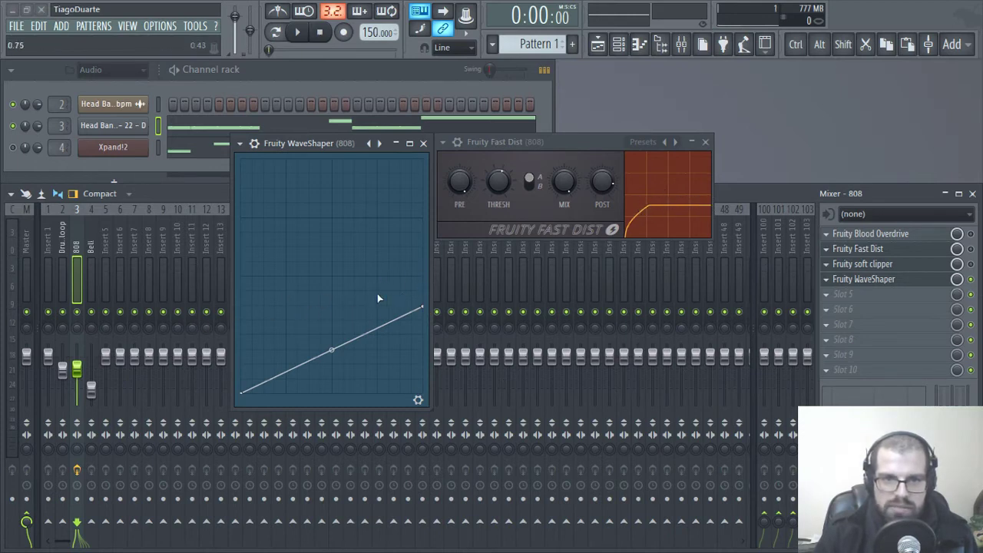
pyautogui.rightClick(291, 308)
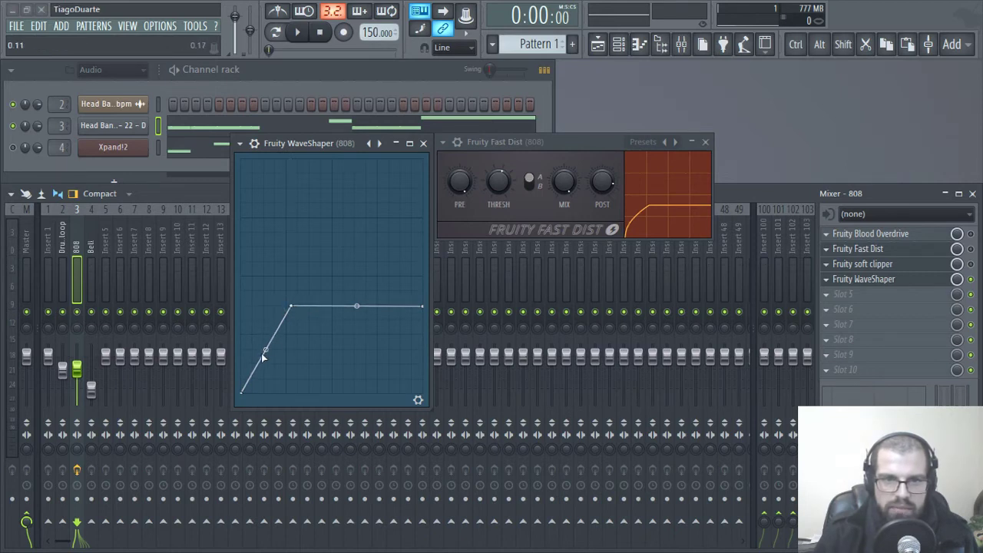
pyautogui.moveTo(265, 349)
pyautogui.mouseDown()
pyautogui.moveTo(265, 318)
pyautogui.moveTo(265, 349)
pyautogui.mouseUp()
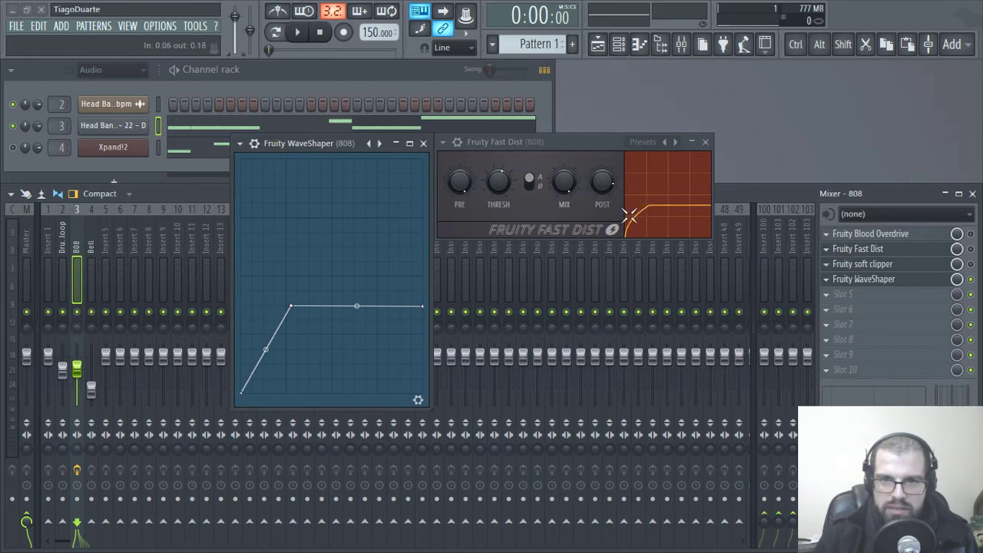
pyautogui.rightClick(268, 342)
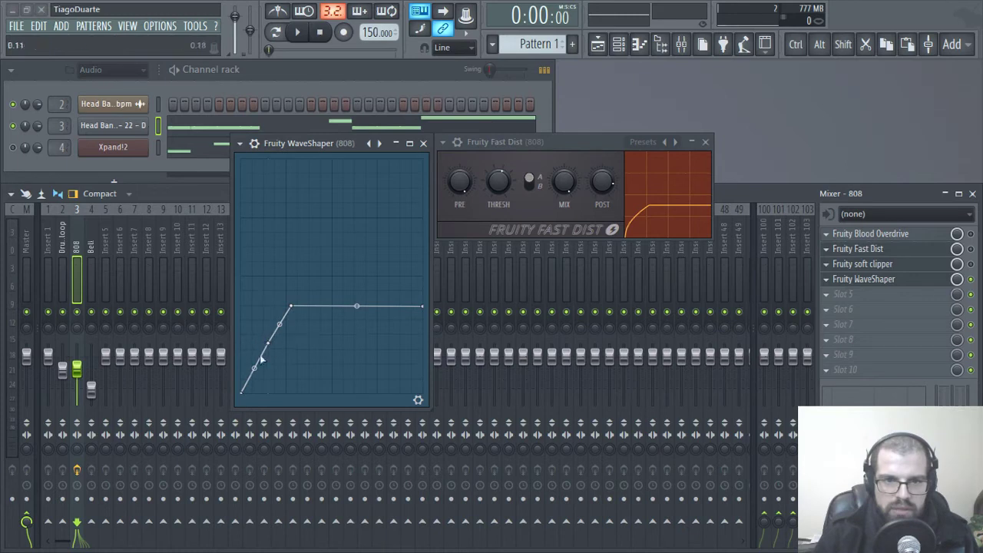
pyautogui.moveTo(268, 343); pyautogui.dragTo(267, 338)
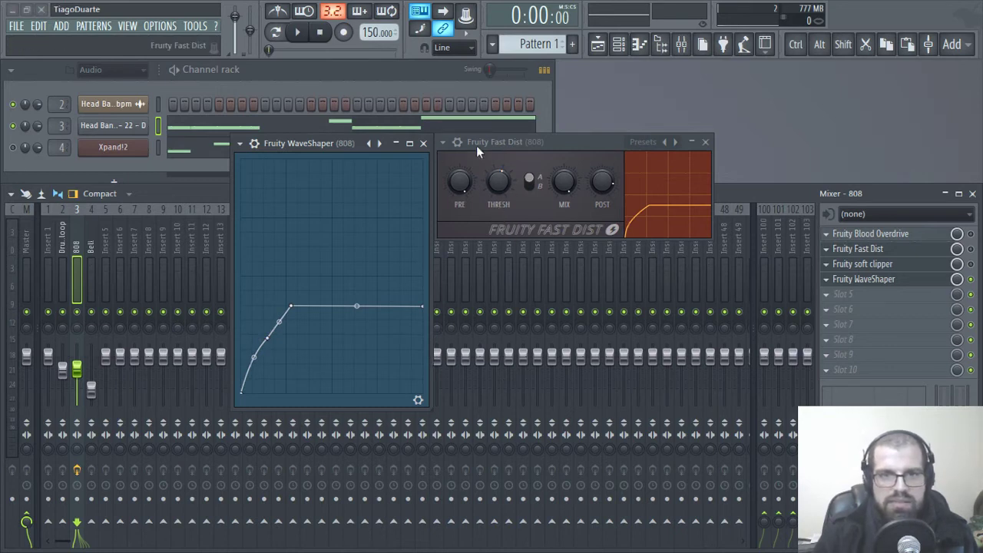
# - Play the pattern, reveal the WaveShaper's full controls and fine-tune the middle point of the rising curve section
pyautogui.press('space')
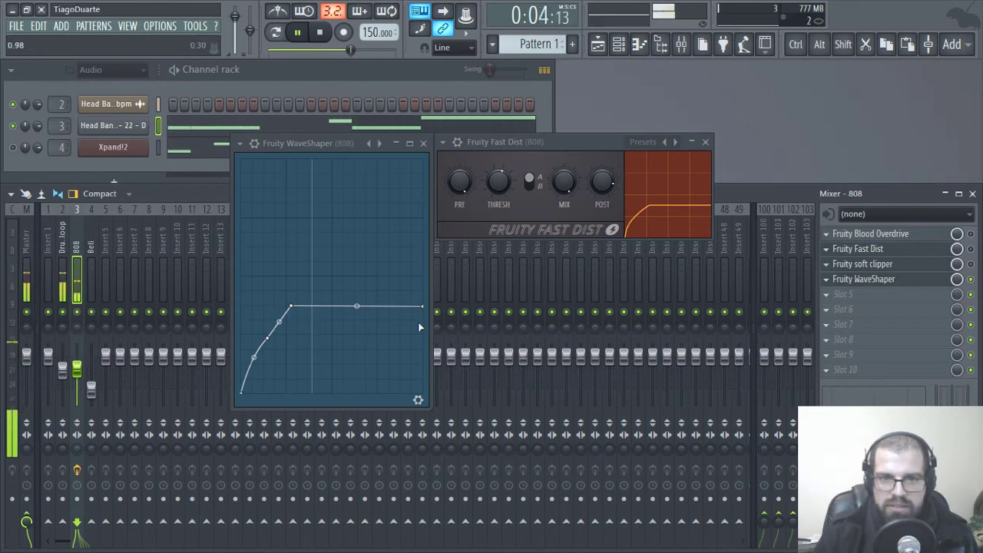
pyautogui.click(417, 401)
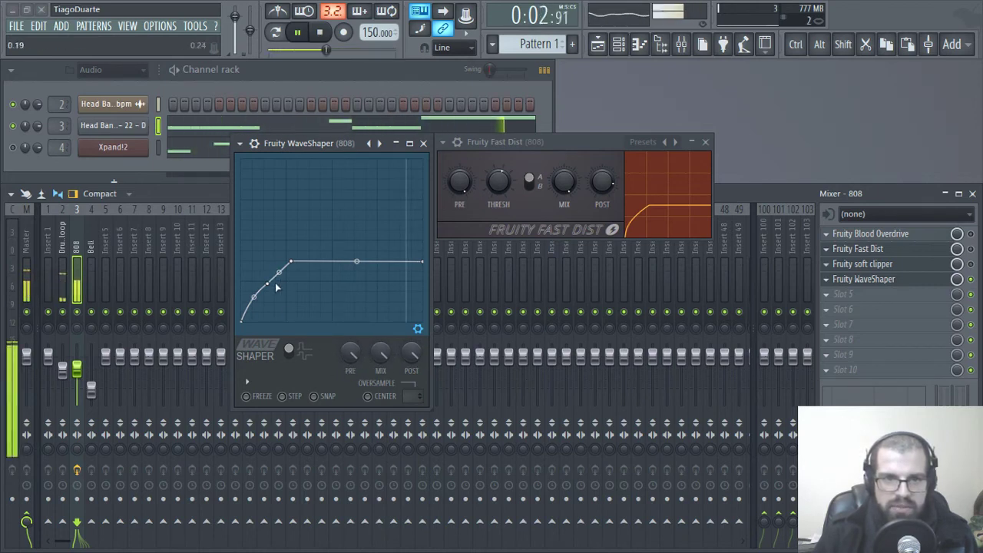
pyautogui.moveTo(268, 283); pyautogui.dragTo(266, 284)
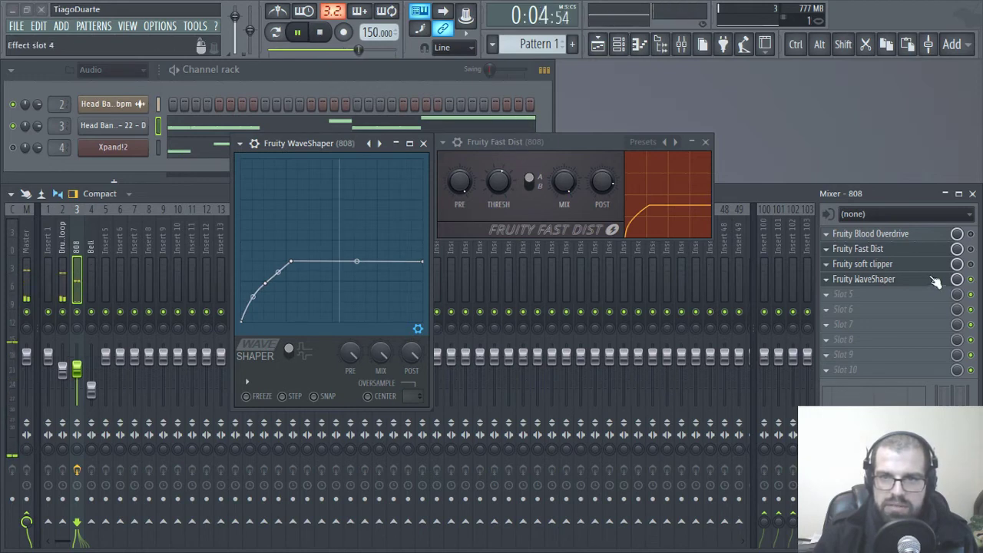
# - Compare WaveShaper with Fast Dist on the 808 by switching their slots during playback, ending with only WaveShaper enabled
pyautogui.click(971, 280)
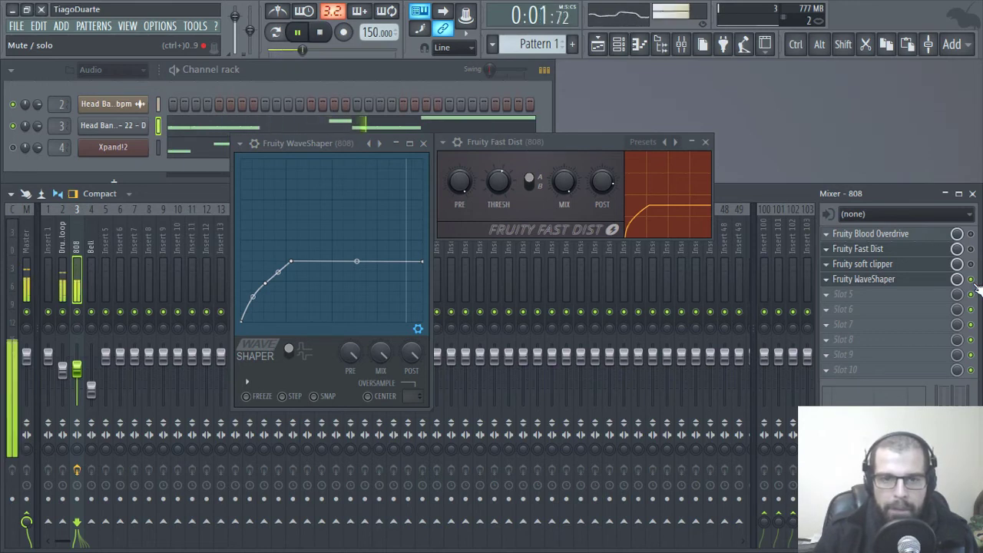
pyautogui.click(973, 281)
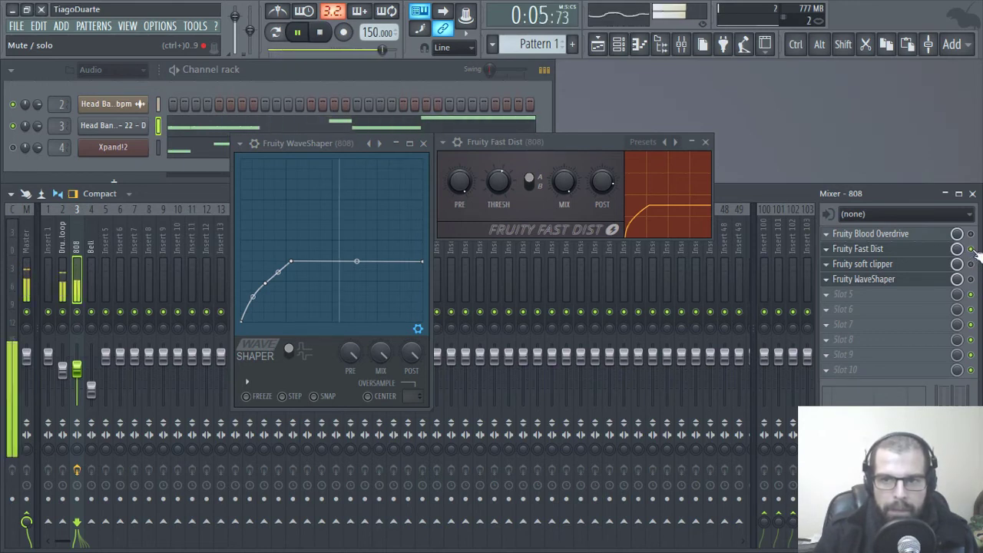
pyautogui.click(972, 280)
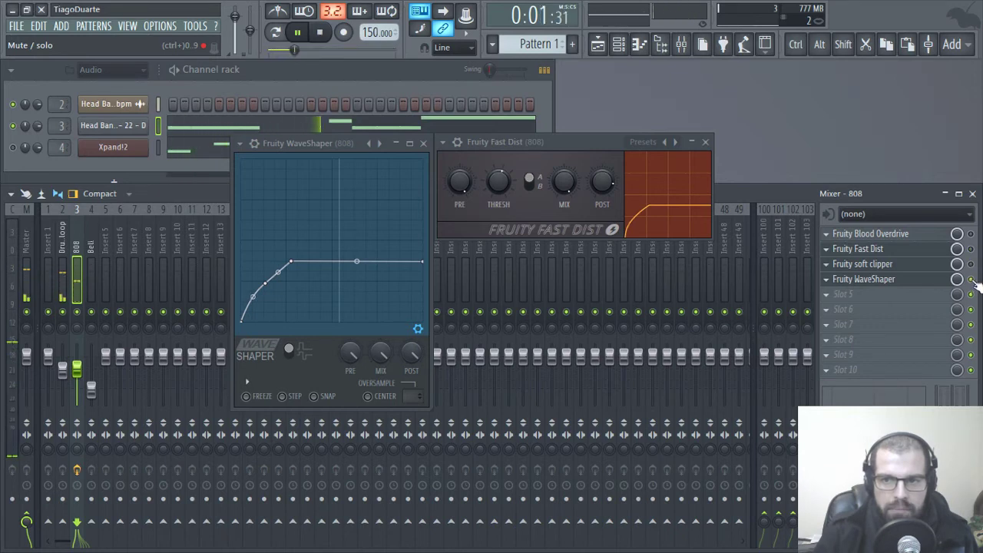
pyautogui.press('space')
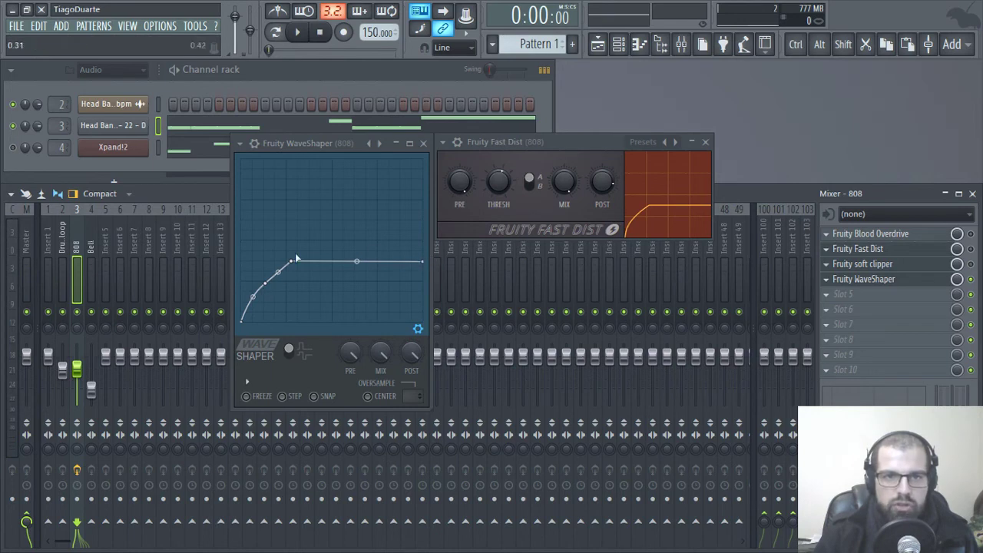
# - Reset the WaveShaper curve with the Default preset and play the pattern
pyautogui.rightClick(372, 145)
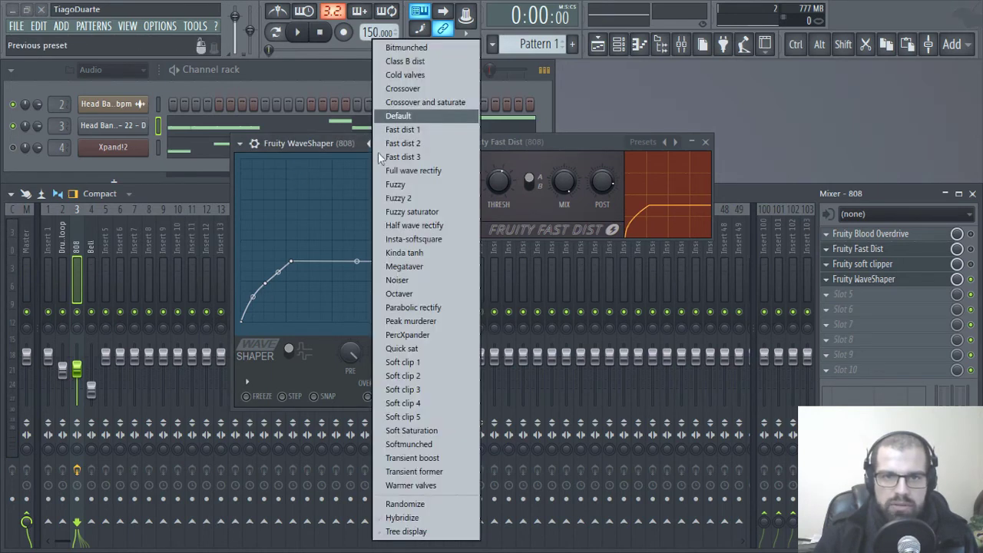
pyautogui.click(407, 117)
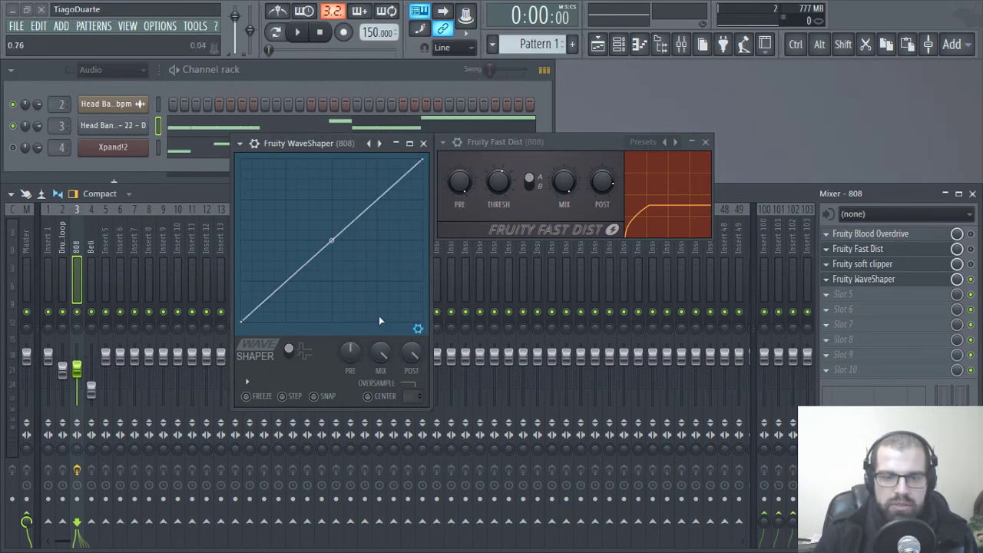
pyautogui.press('space')
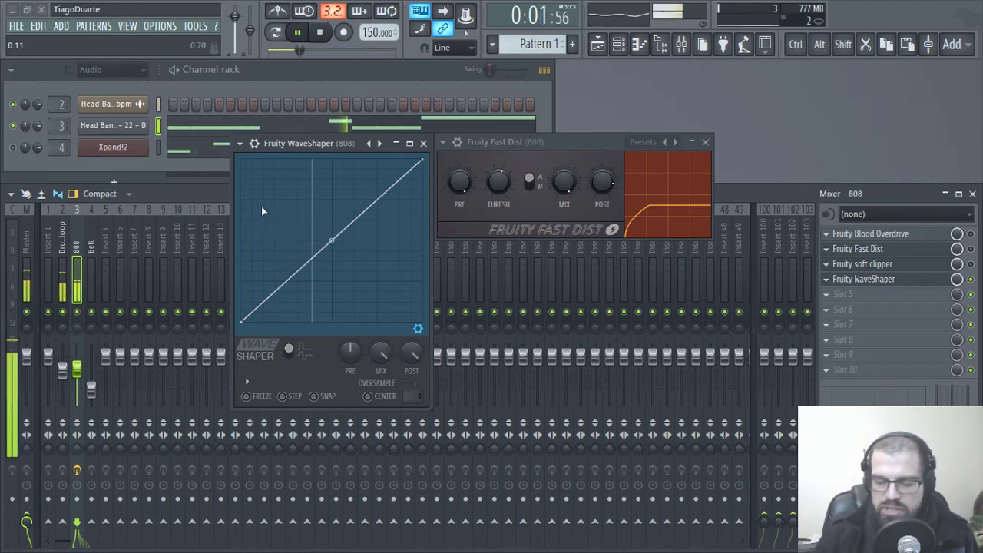
# - Add a high point near the start of the WaveShaper curve, set Post to 60% and bend the steep rise outward
pyautogui.moveTo(261, 206); pyautogui.dragTo(256, 176)
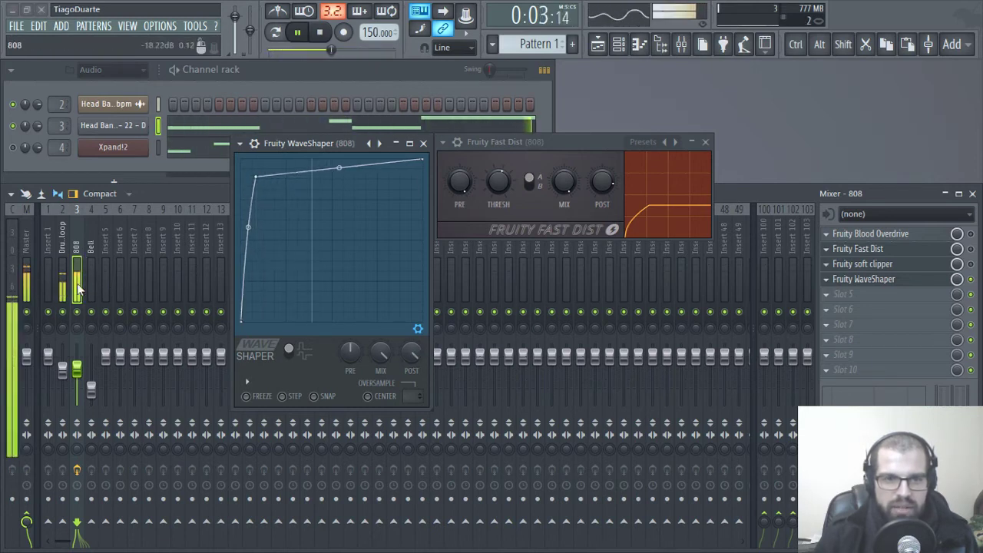
pyautogui.moveTo(410, 352); pyautogui.dragTo(410, 365)
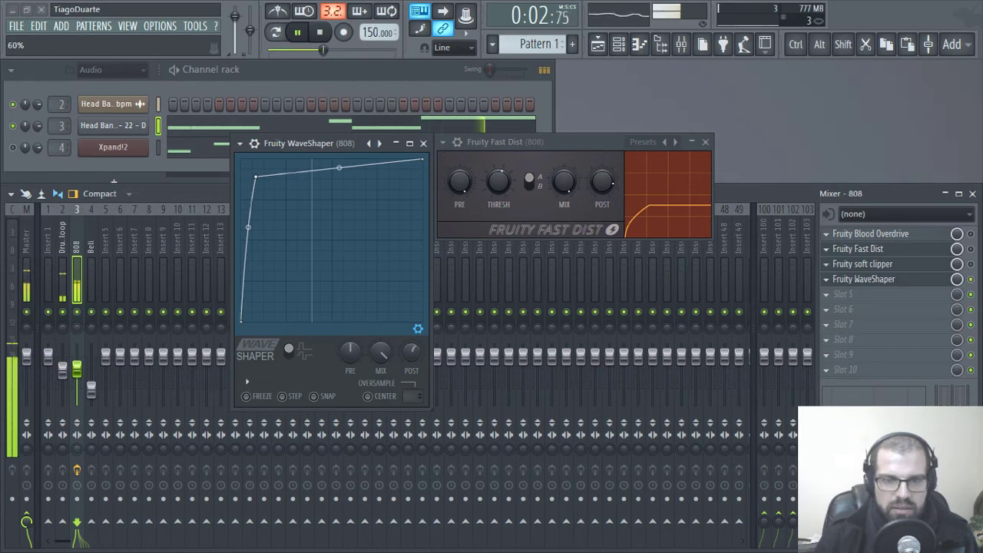
pyautogui.moveTo(248, 227); pyautogui.dragTo(248, 195)
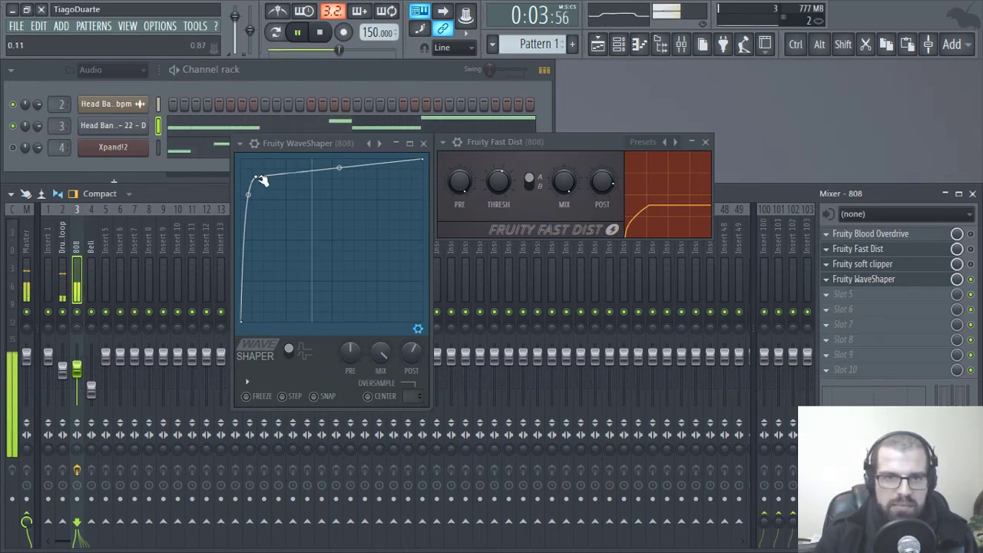
# - Add alternating dips and a second peak to the WaveShaper curve, and check the curve modes available for that peak
pyautogui.moveTo(298, 173); pyautogui.dragTo(311, 287)
pyautogui.moveTo(349, 246); pyautogui.dragTo(371, 230)
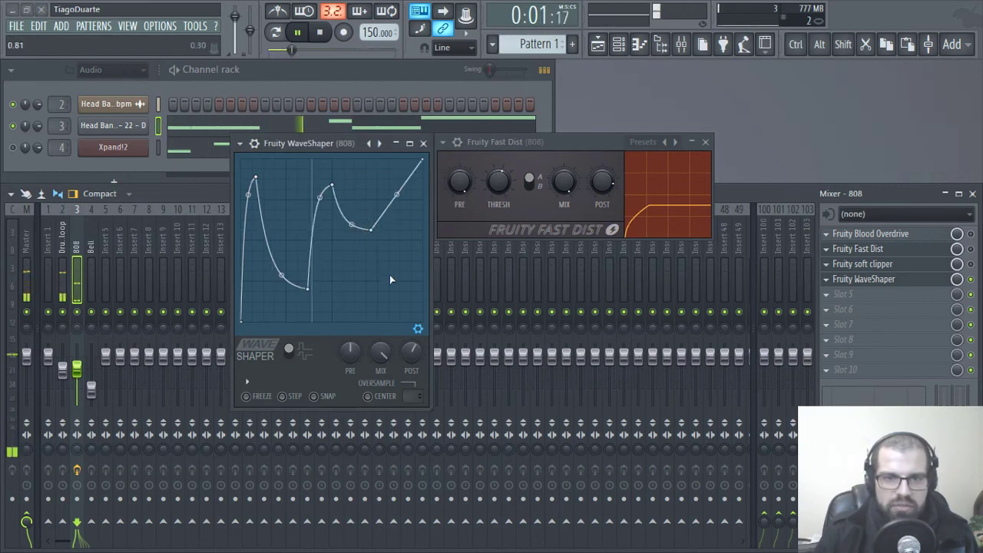
pyautogui.rightClick(331, 186)
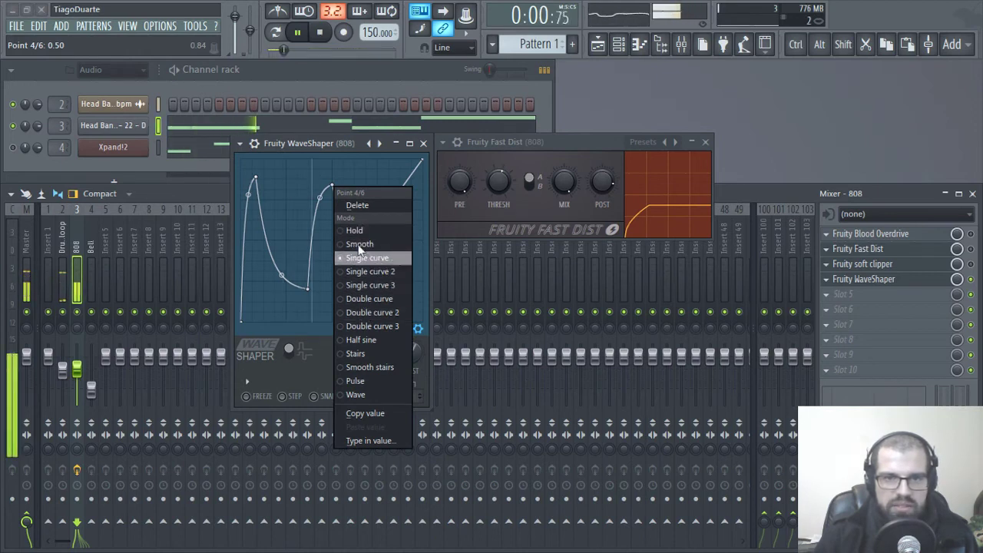
pyautogui.click(304, 141)
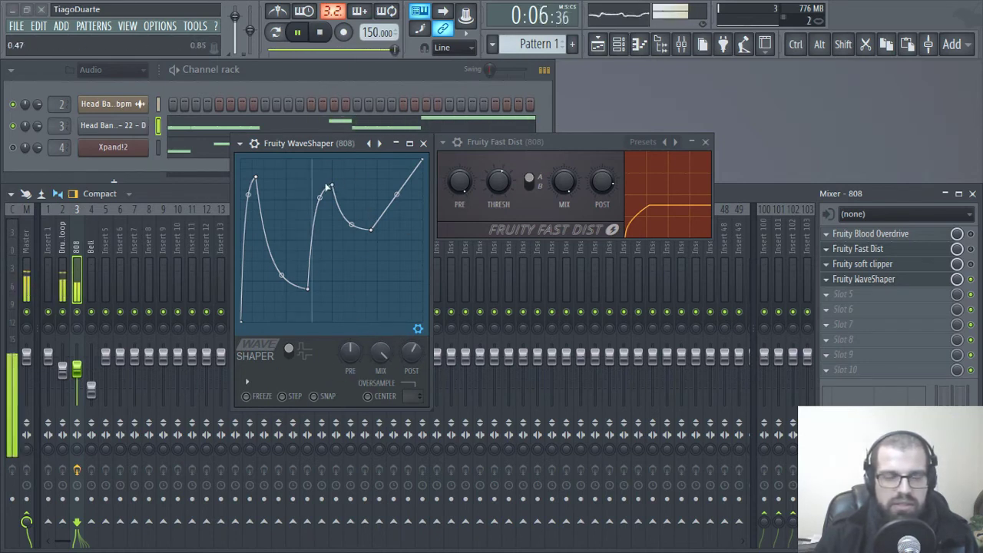
# - Restart playback to hear the zigzag WaveShaper curve on the 808, and lower Mix to 48%
pyautogui.press('space')
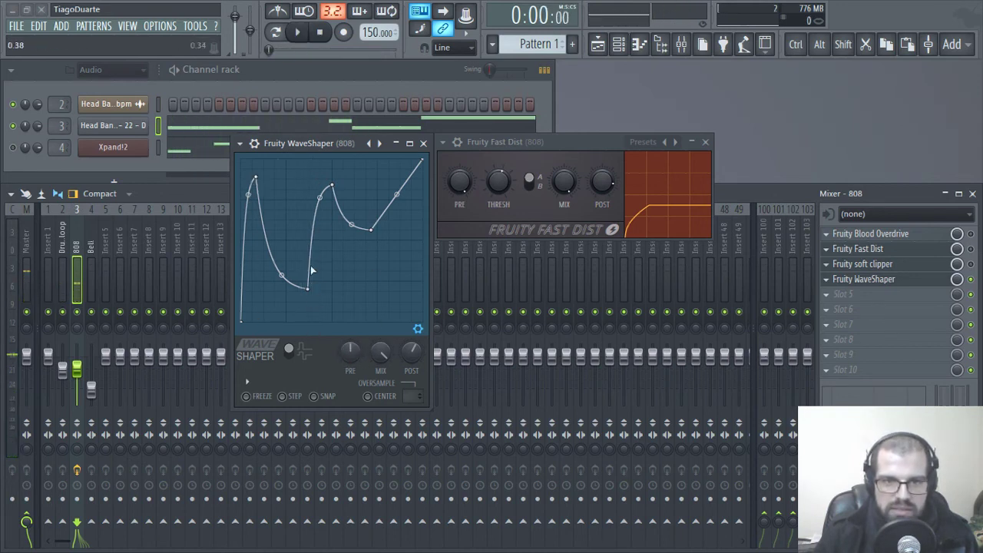
pyautogui.press('space')
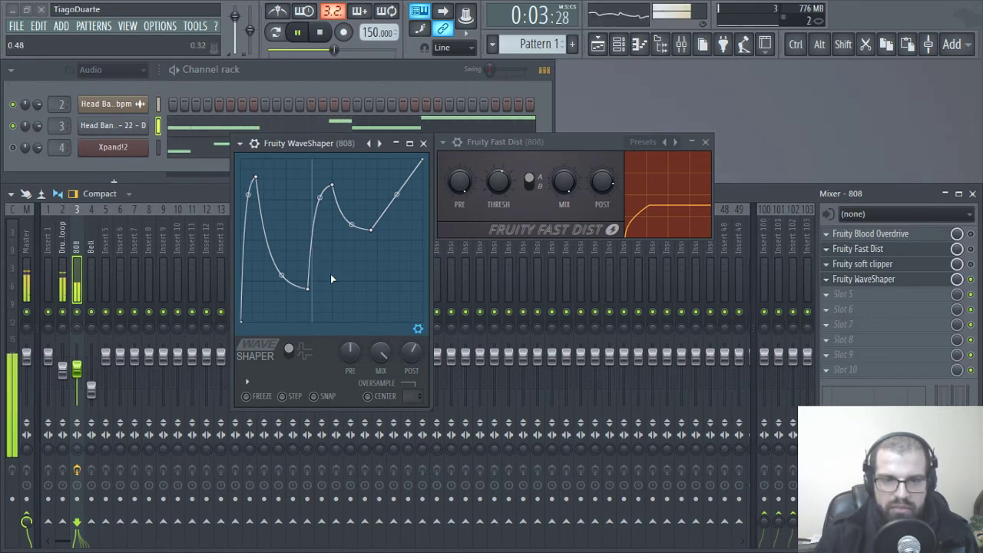
pyautogui.press('space')
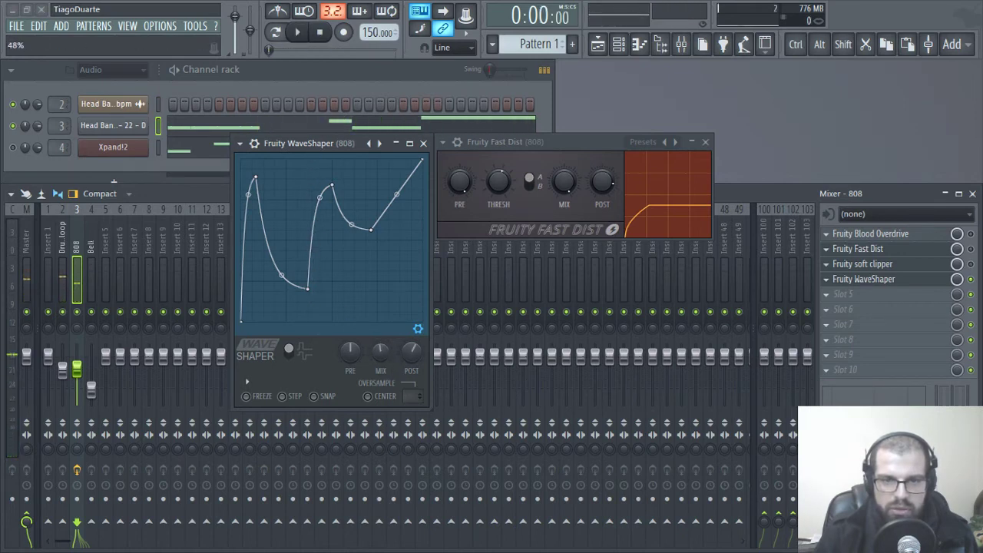
# - Play the pattern through the zigzag WaveShaper curve while raising its Post level, and stop playback
pyautogui.press('space')
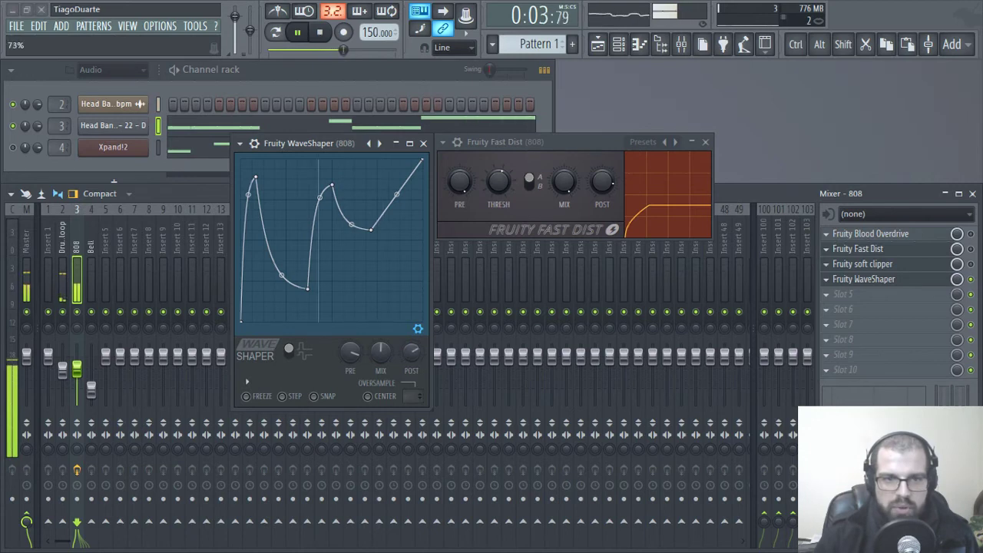
pyautogui.moveTo(412, 352); pyautogui.dragTo(412, 341)
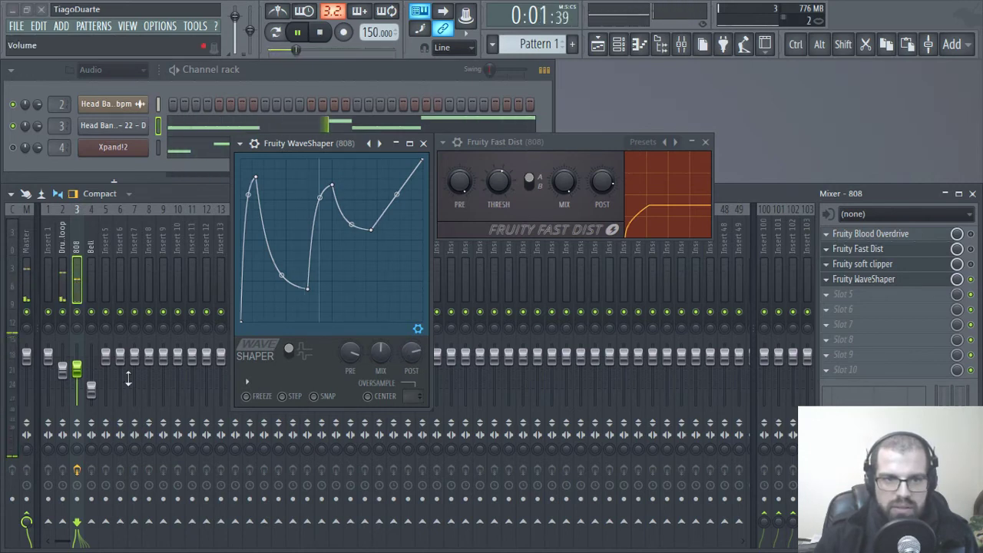
pyautogui.click(405, 356)
pyautogui.moveTo(404, 355); pyautogui.dragTo(405, 352)
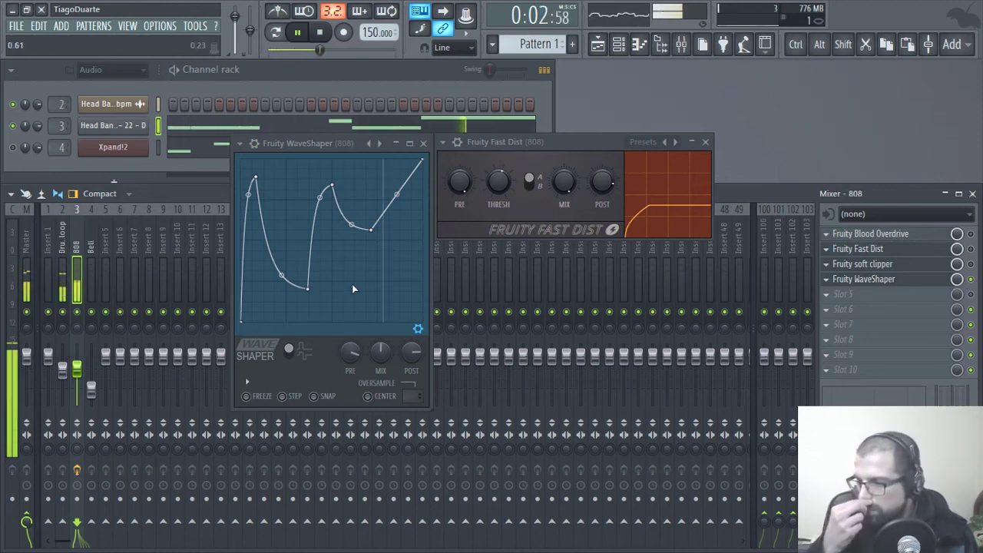
pyautogui.press('space')
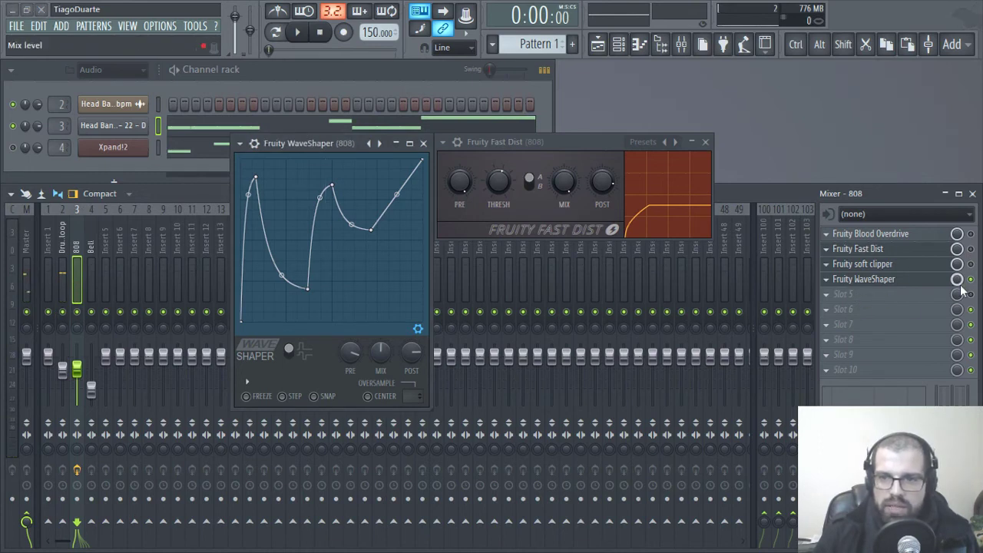
# - Load the Hardcore distortion effect into slot 5 of the 808 track and briefly play the pattern through its 1st Lead preset
pyautogui.click(845, 294)
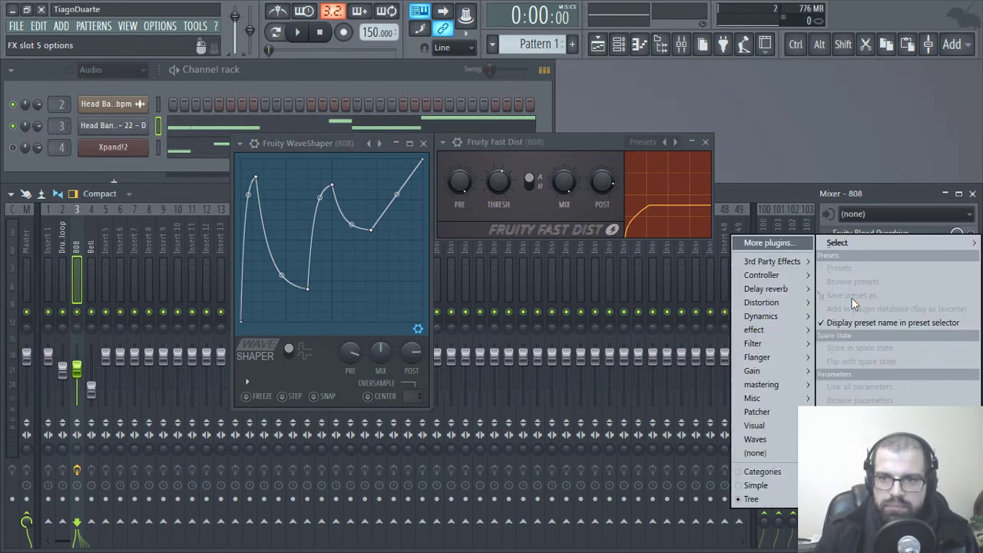
pyautogui.moveTo(778, 304)
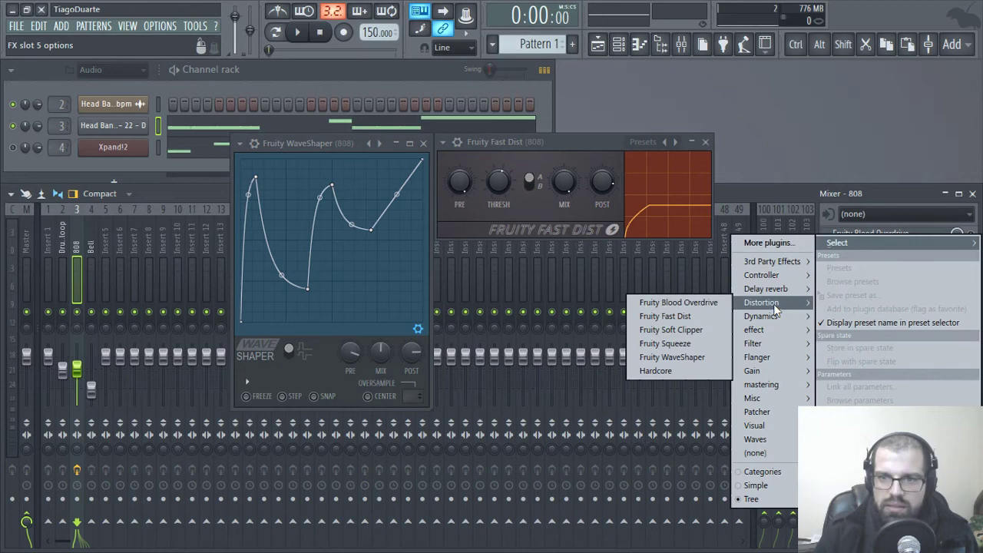
pyautogui.click(656, 371)
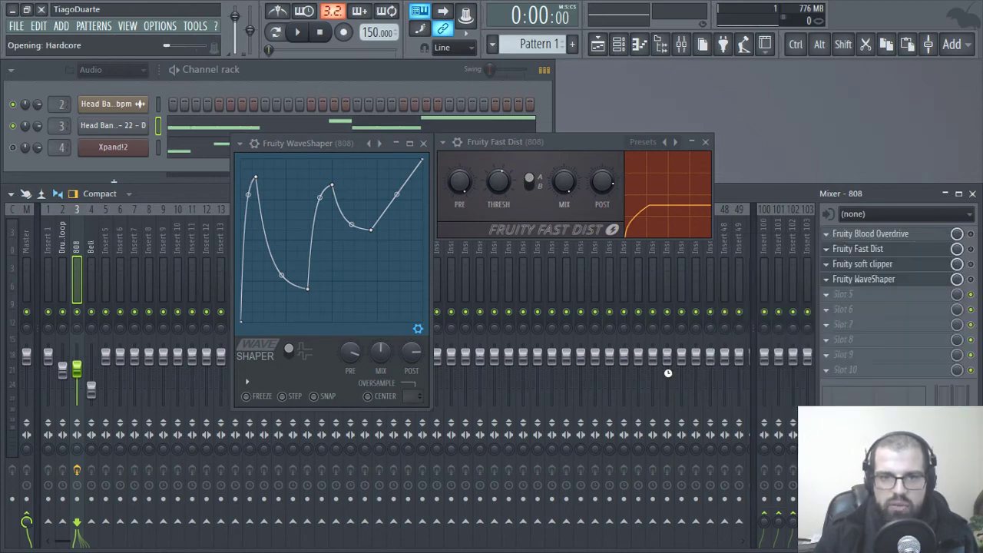
pyautogui.moveTo(229, 150); pyautogui.dragTo(275, 84)
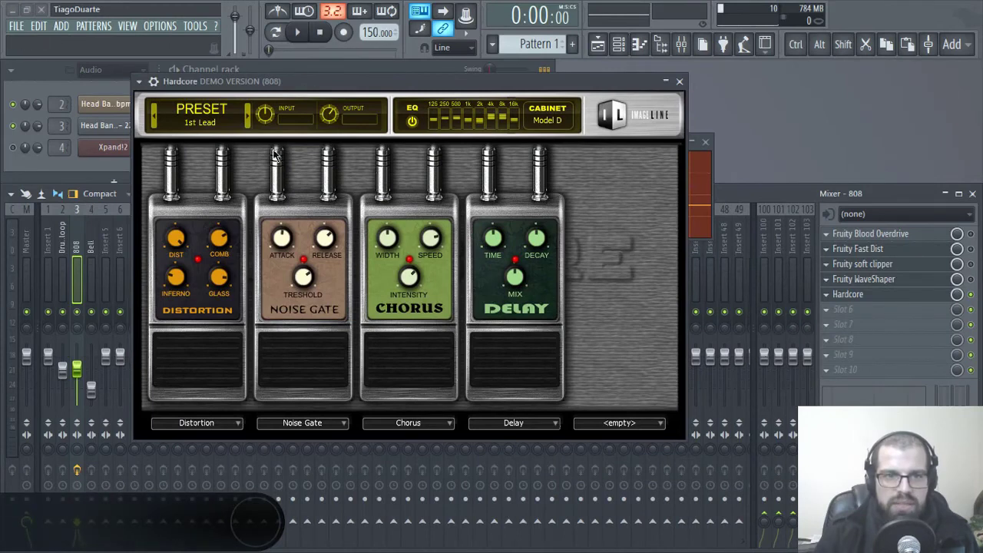
pyautogui.press('space')
pyautogui.press('space')
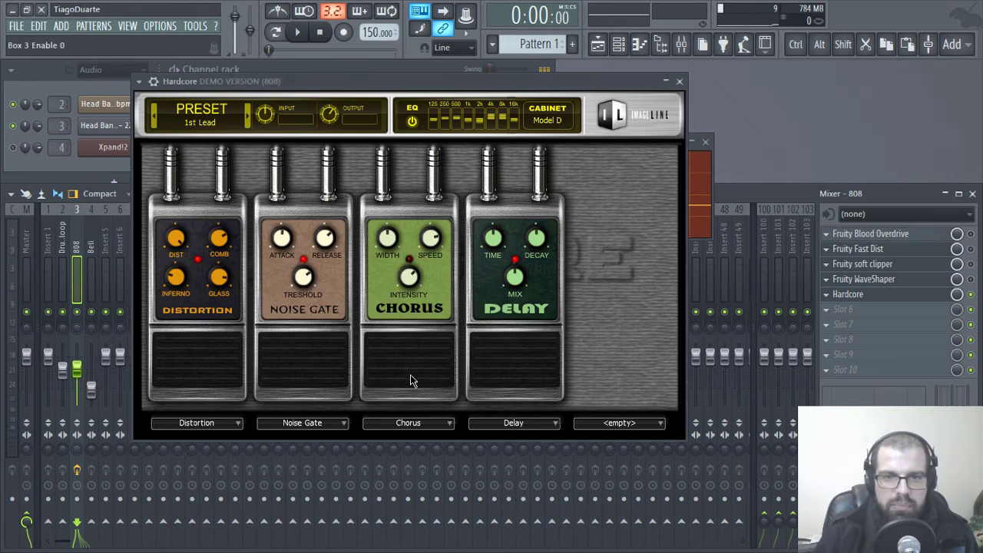
# - Toggle Hardcore's Delay and Distortion pedals off and back on to test their switches
pyautogui.click(500, 384)
pyautogui.click(522, 378)
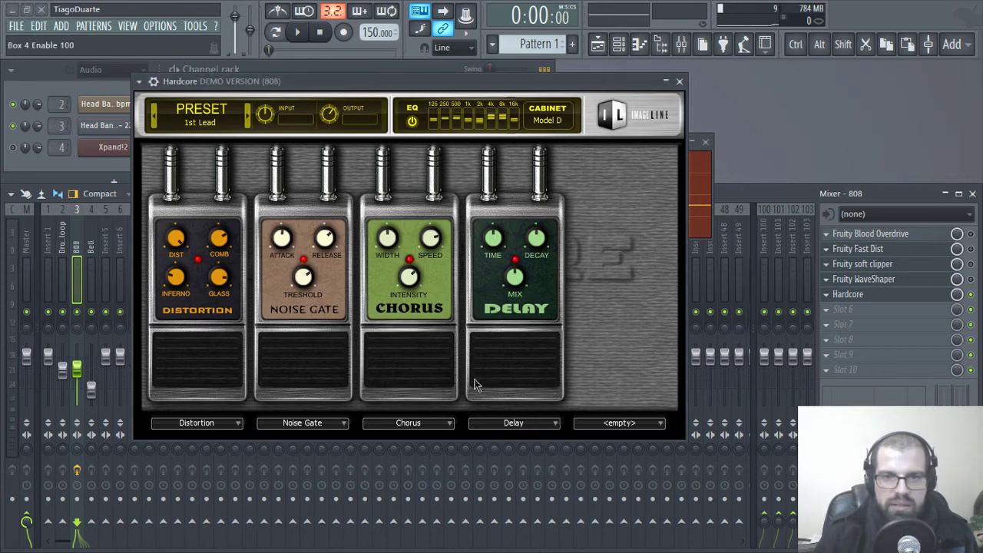
pyautogui.click(194, 372)
pyautogui.click(193, 372)
pyautogui.click(193, 371)
pyautogui.click(192, 372)
pyautogui.click(193, 372)
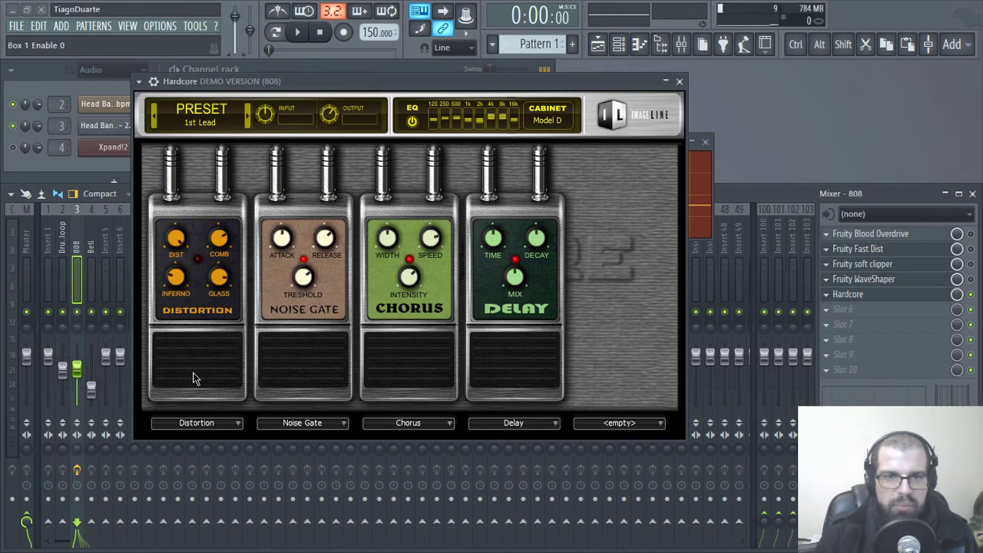
pyautogui.click(195, 370)
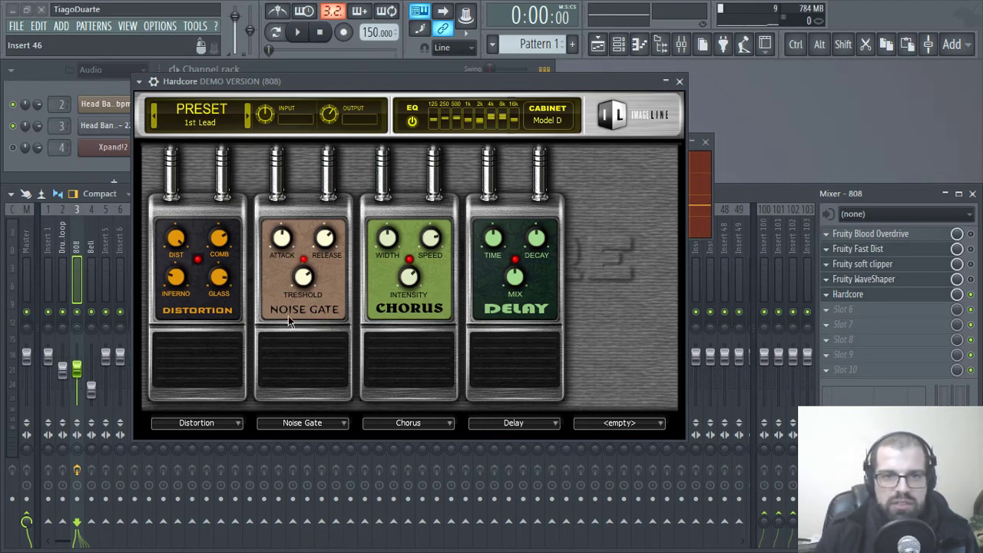
# - Examine the effect types available for Hardcore's second pedal and its Presets Library, and close the plugin window
pyautogui.click(338, 428)
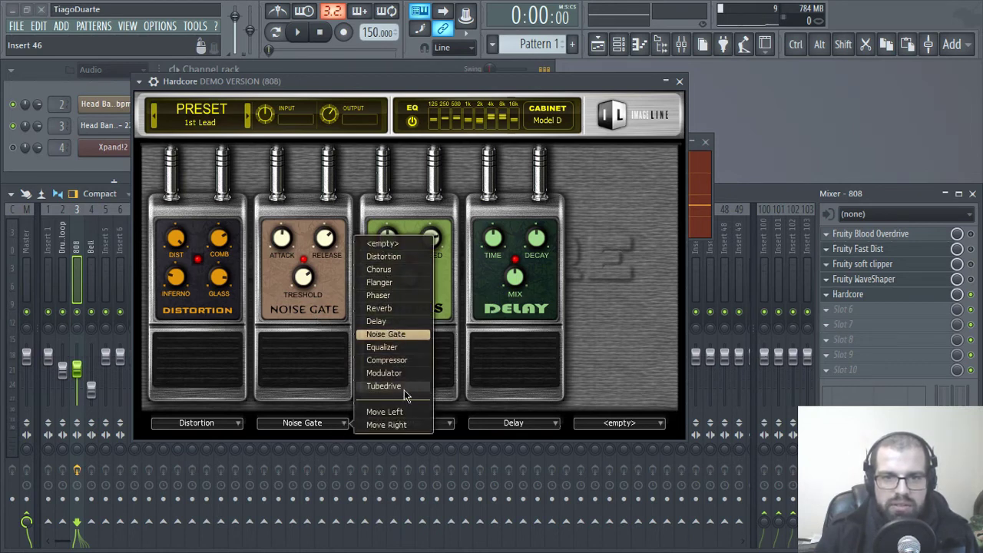
pyautogui.click(644, 318)
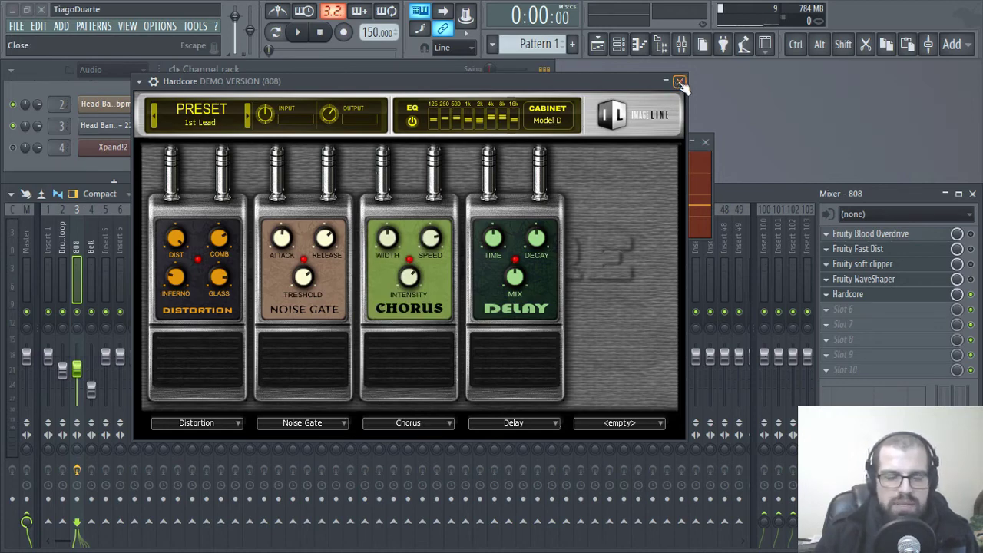
pyautogui.click(203, 125)
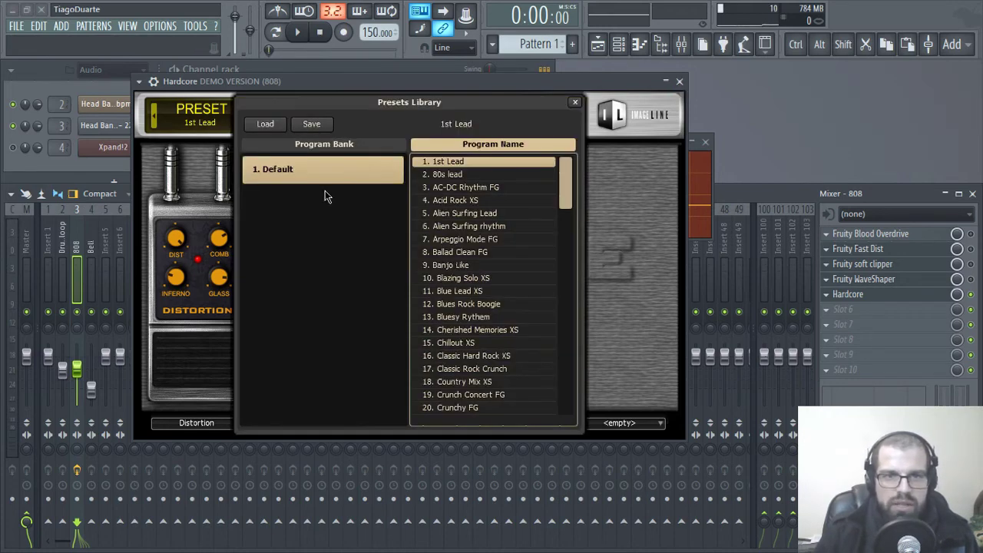
pyautogui.scroll(-5, 492, 248)
pyautogui.moveTo(562, 214); pyautogui.dragTo(580, 388)
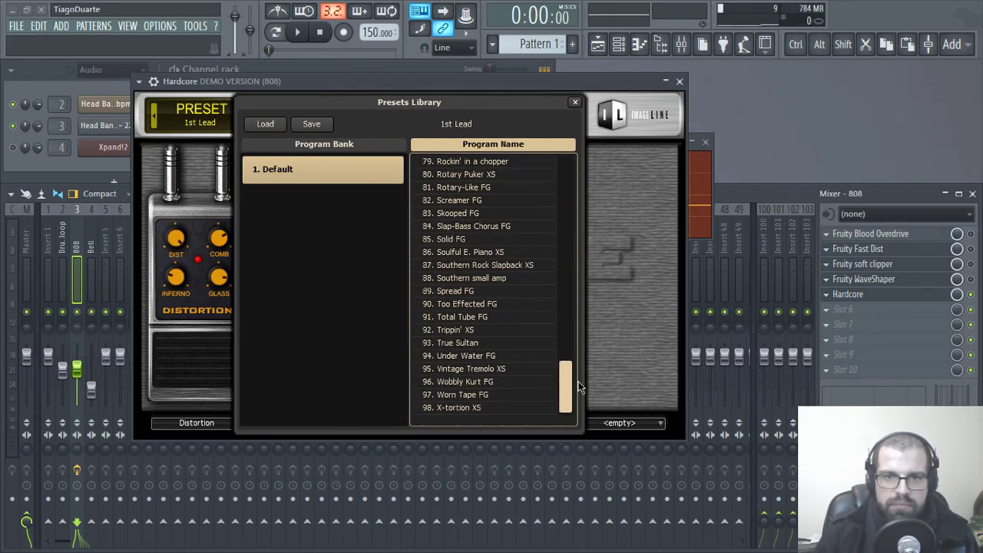
pyautogui.click(648, 249)
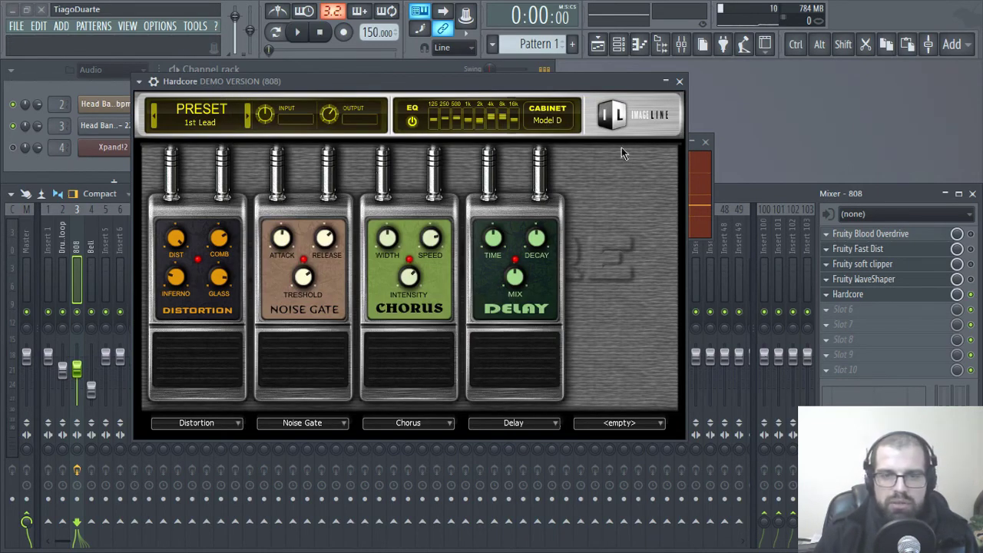
pyautogui.click(679, 81)
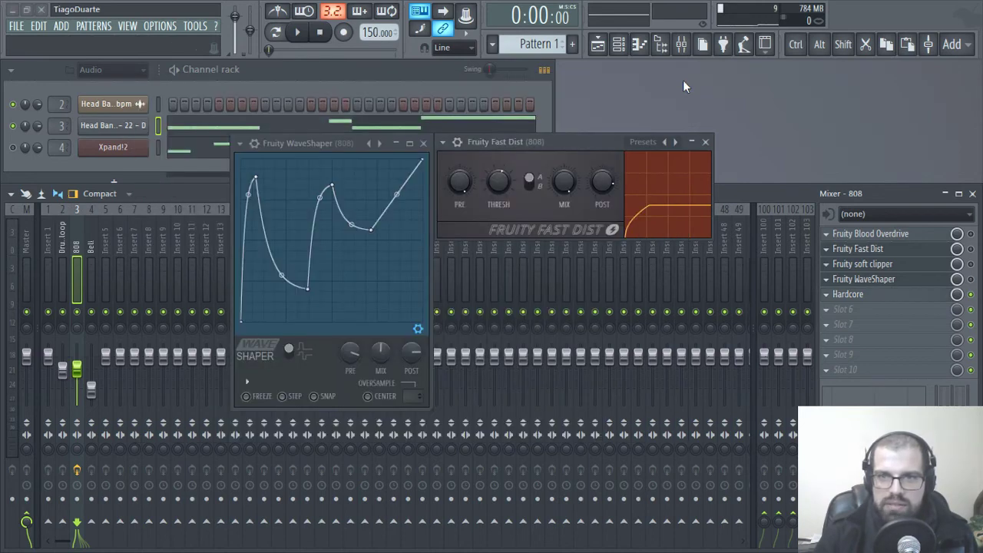
# - Replace Hardcore in slot 5 of the 808 track with the third-party Drive Knob and move its window clear of the channel rack
pyautogui.click(829, 298)
pyautogui.moveTo(855, 223)
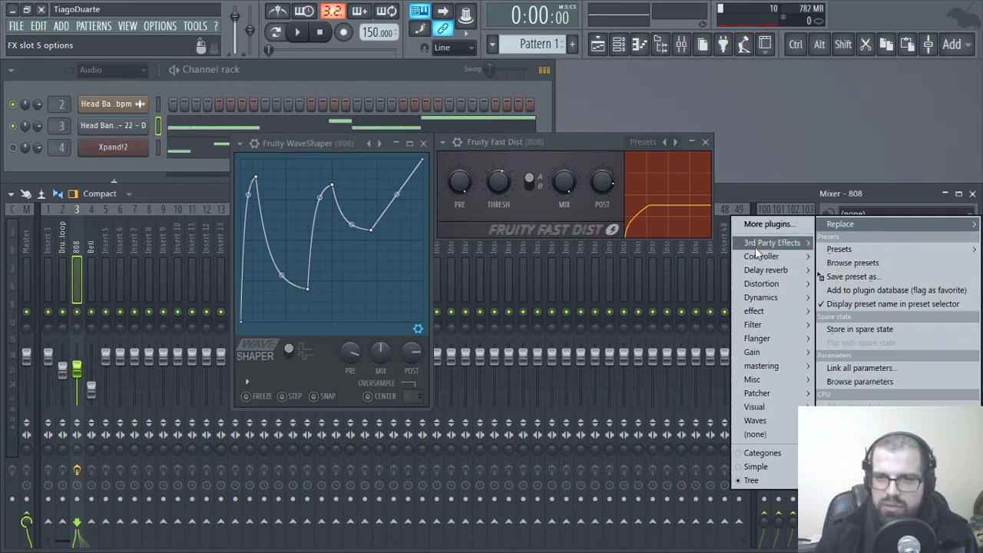
pyautogui.moveTo(779, 242)
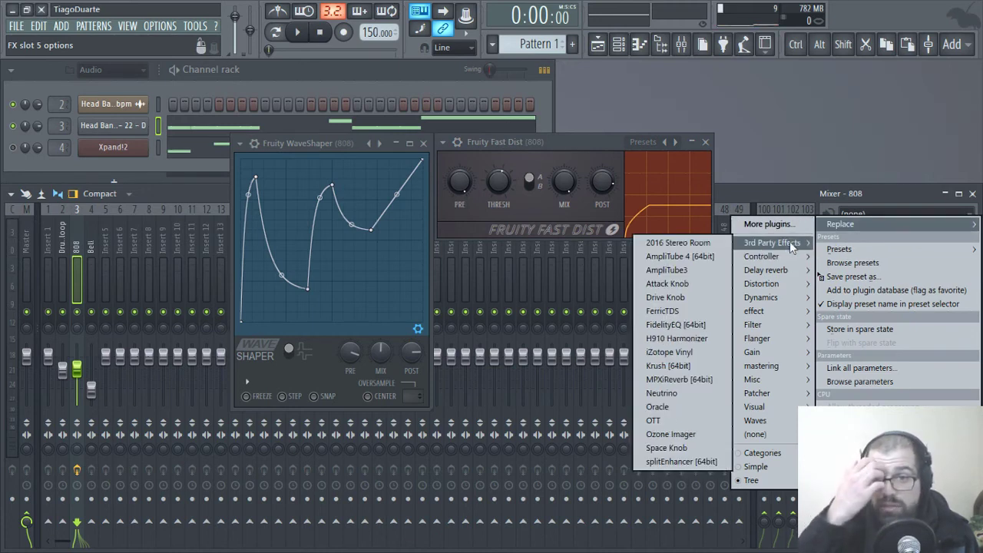
pyautogui.click(665, 298)
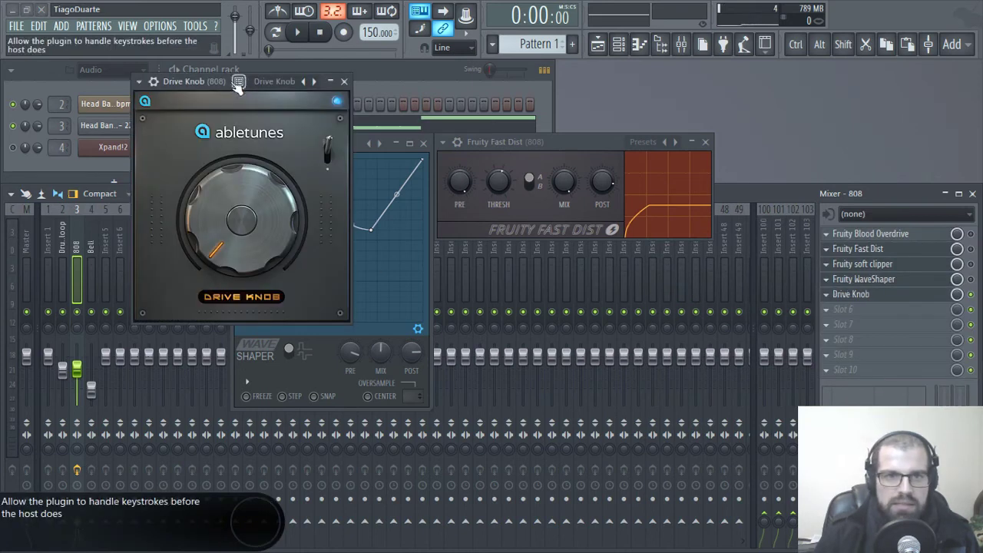
pyautogui.moveTo(177, 82); pyautogui.dragTo(377, 145)
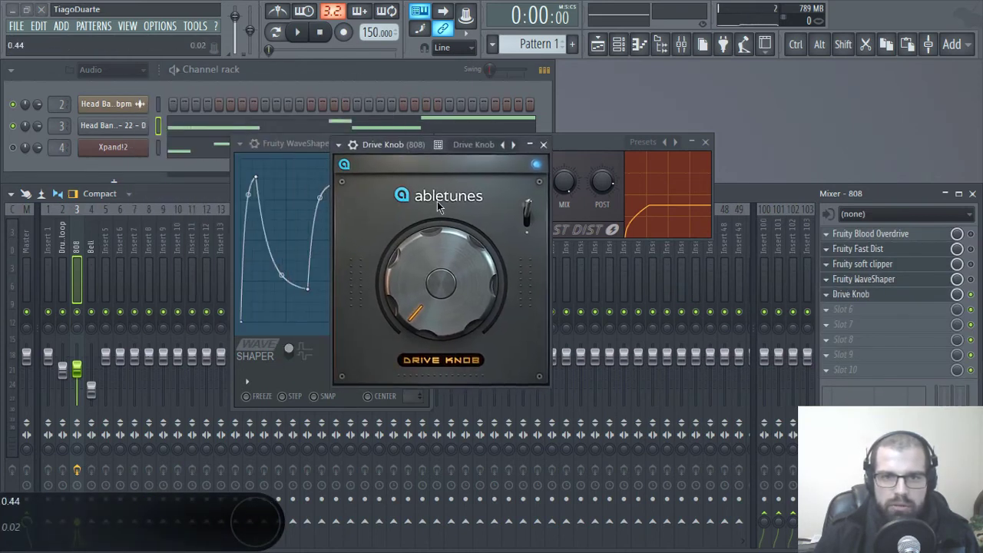
# - Play the pattern, set Drive Knob slightly below maximum, and toggle the WaveShaper and Drive Knob slots to compare the 808
pyautogui.press('space')
pyautogui.moveTo(449, 331); pyautogui.dragTo(401, 79)
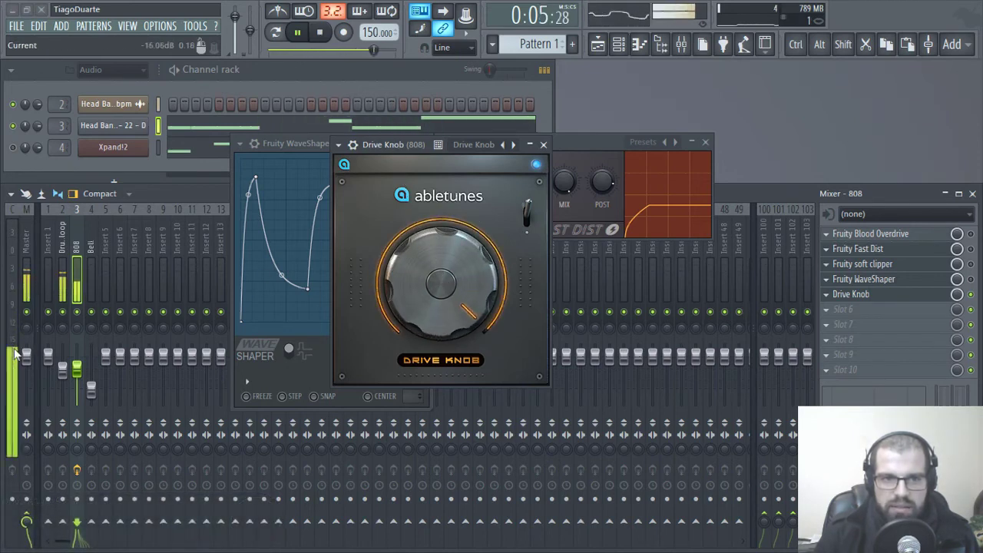
pyautogui.scroll(-3, 453, 277)
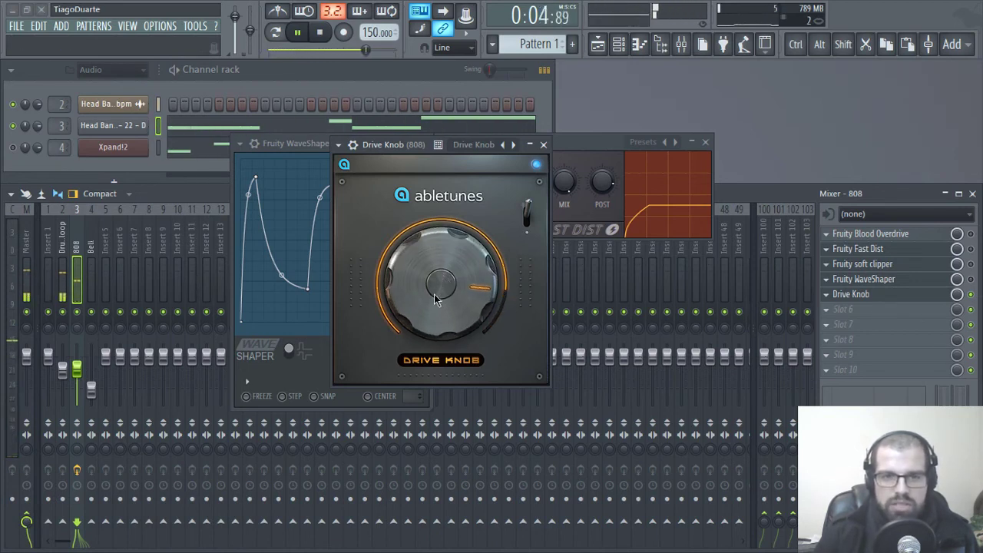
pyautogui.click(972, 279)
pyautogui.click(971, 295)
pyautogui.moveTo(468, 296); pyautogui.dragTo(468, 299)
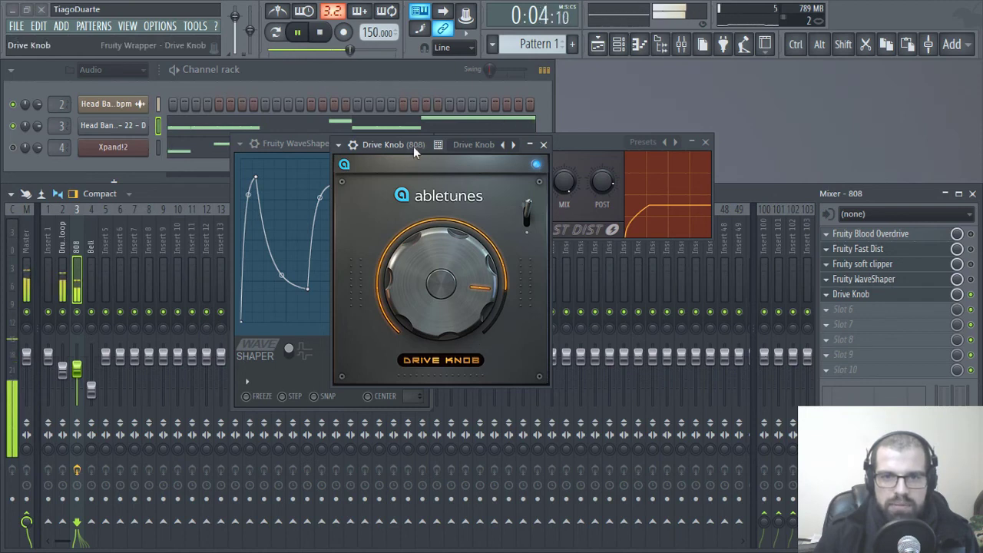
# - Place the Drive Knob window beneath Fruity Fast Dist and flip its active switch off and back on during playback
pyautogui.moveTo(384, 145); pyautogui.dragTo(446, 218)
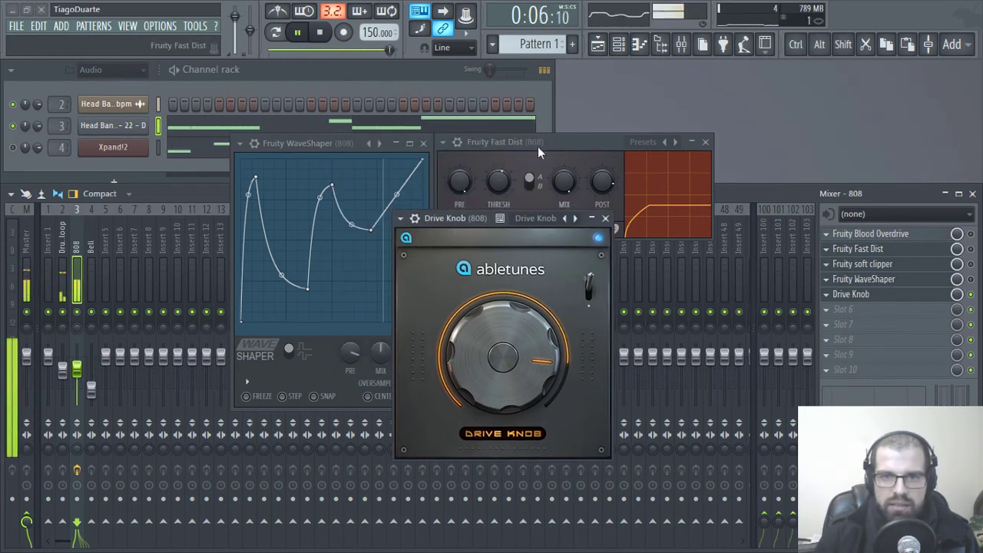
pyautogui.moveTo(439, 217); pyautogui.dragTo(477, 248)
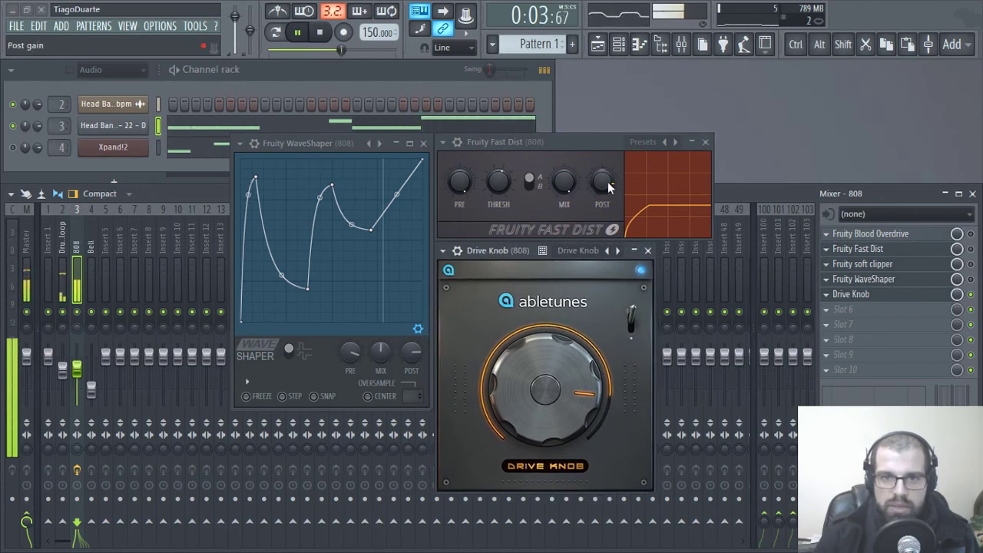
pyautogui.click(632, 321)
pyautogui.click(632, 321)
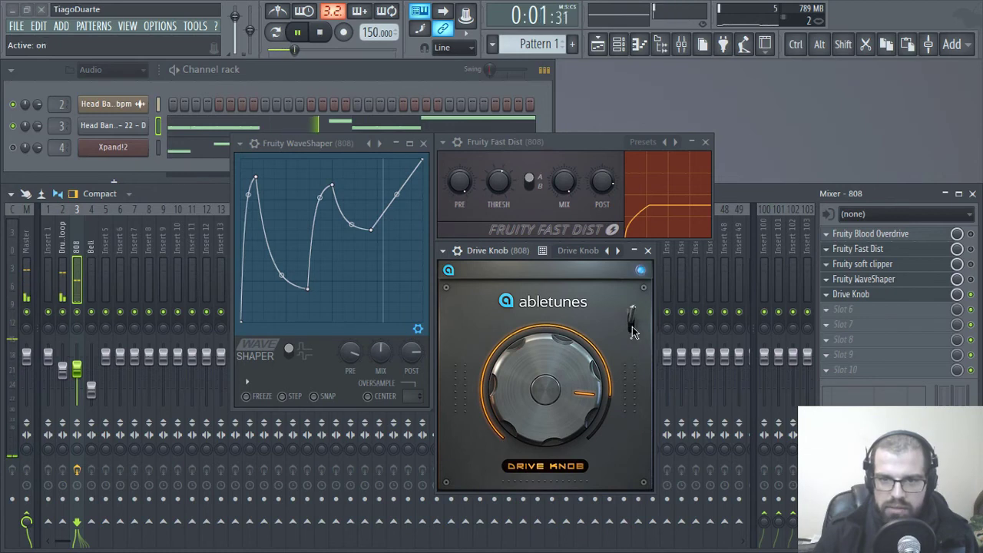
# - Load the third-party Krush [64bit] effect into slot 6 of the 808 track and reposition its window
pyautogui.click(830, 310)
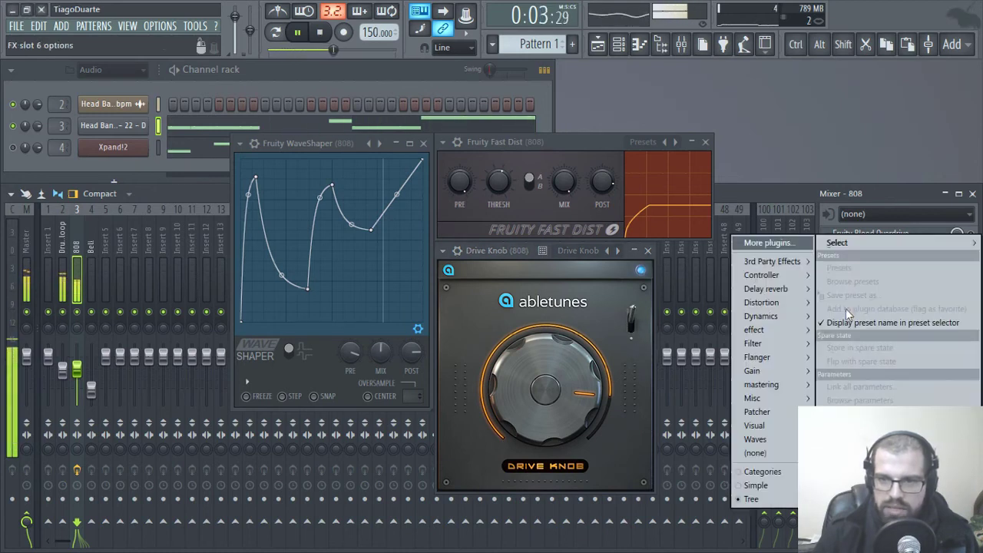
pyautogui.moveTo(777, 265)
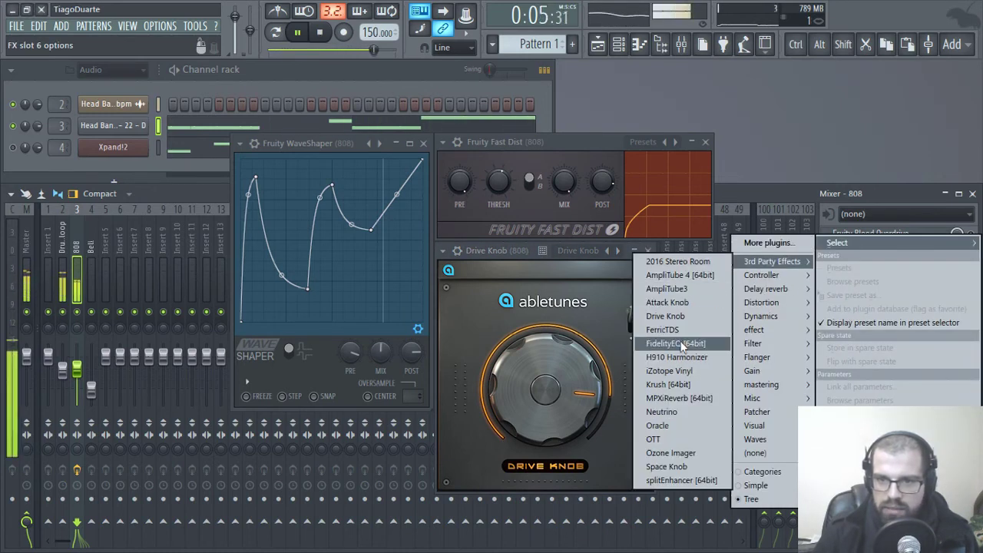
pyautogui.click(670, 384)
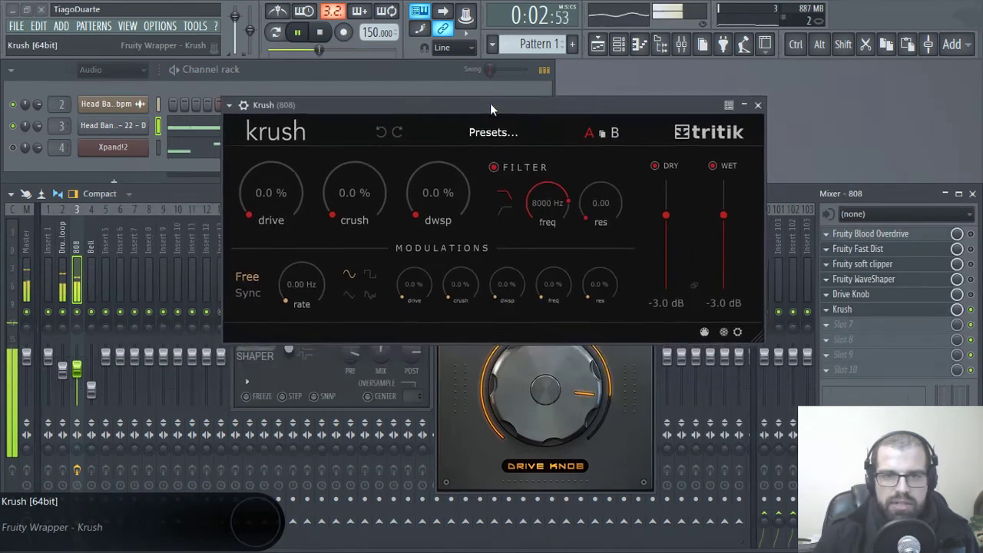
pyautogui.moveTo(376, 170); pyautogui.dragTo(482, 111)
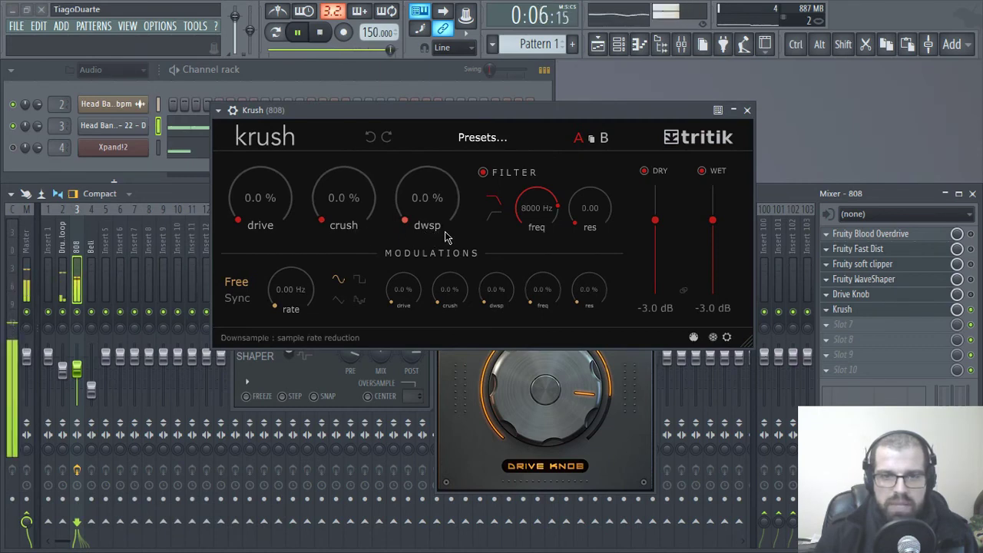
# - Set Krush's drive to 100% and lower its Wet level to -12.6 dB while the pattern plays
pyautogui.moveTo(260, 219); pyautogui.dragTo(258, 39)
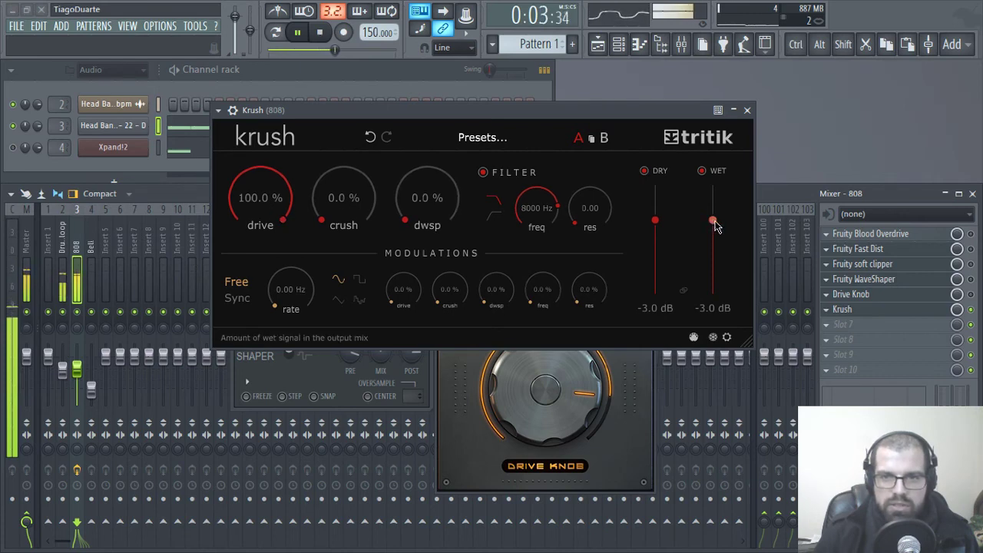
pyautogui.moveTo(713, 221); pyautogui.dragTo(715, 239)
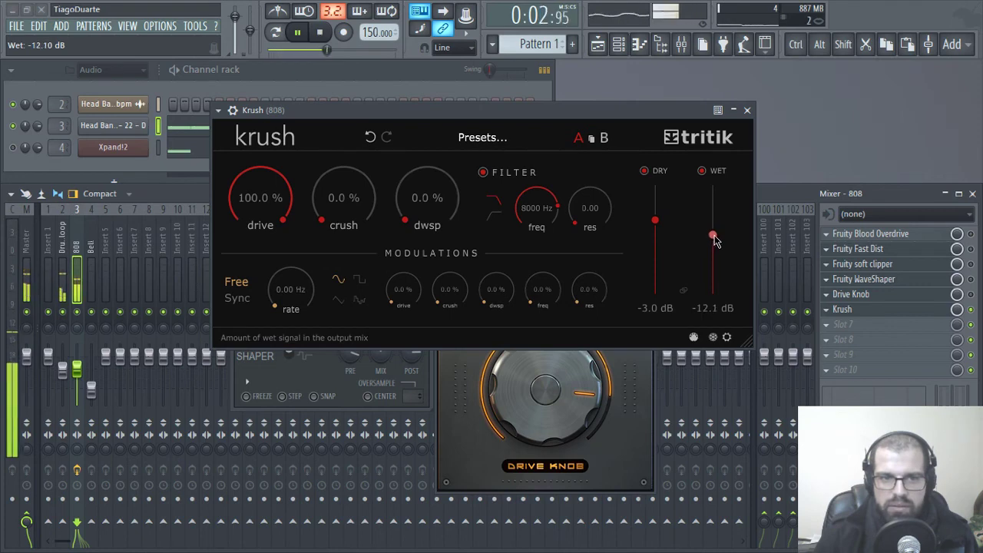
pyautogui.moveTo(714, 240); pyautogui.dragTo(714, 241)
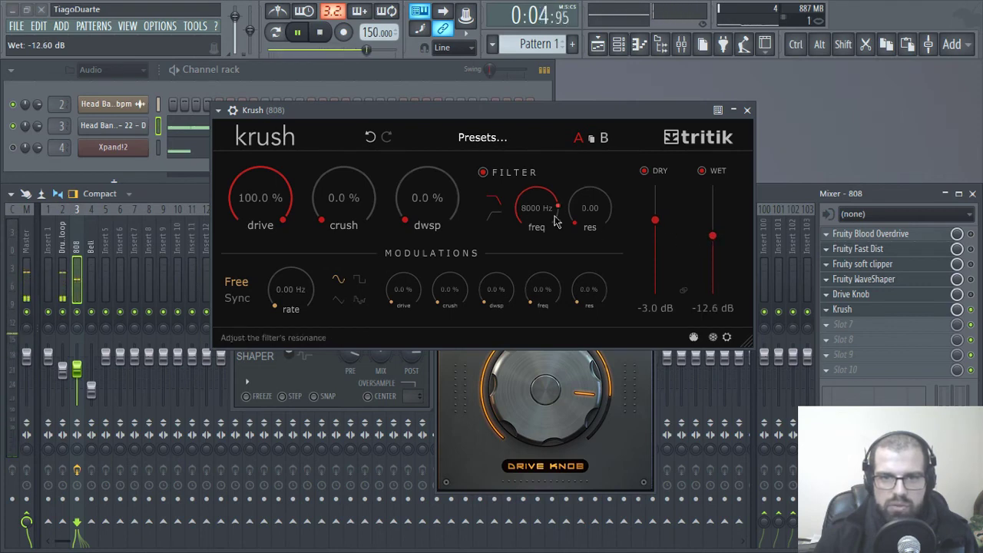
# - Toggle Krush's filter and try high-pass and low-pass modes during playback, leave the filter bypassed on low-pass, and close Krush
pyautogui.click(496, 182)
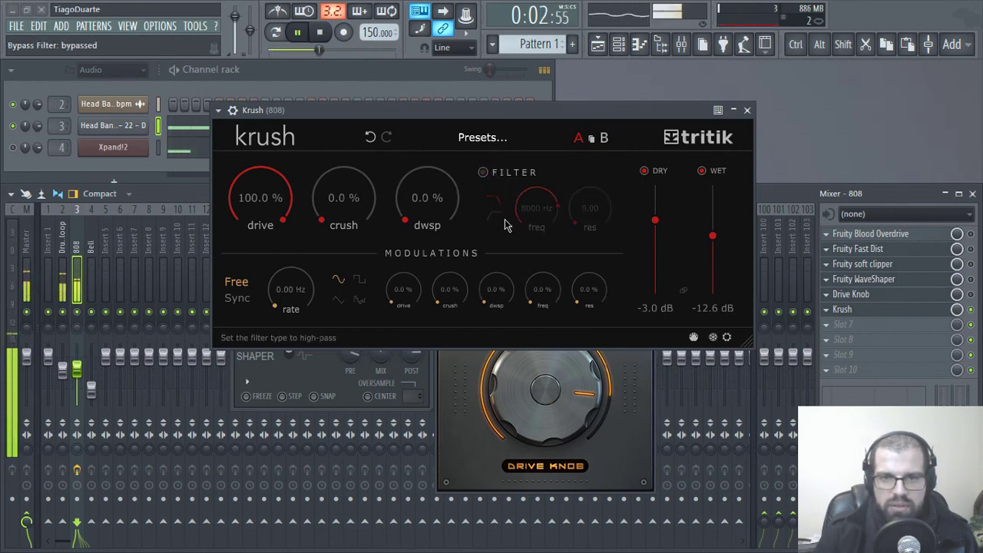
pyautogui.click(503, 185)
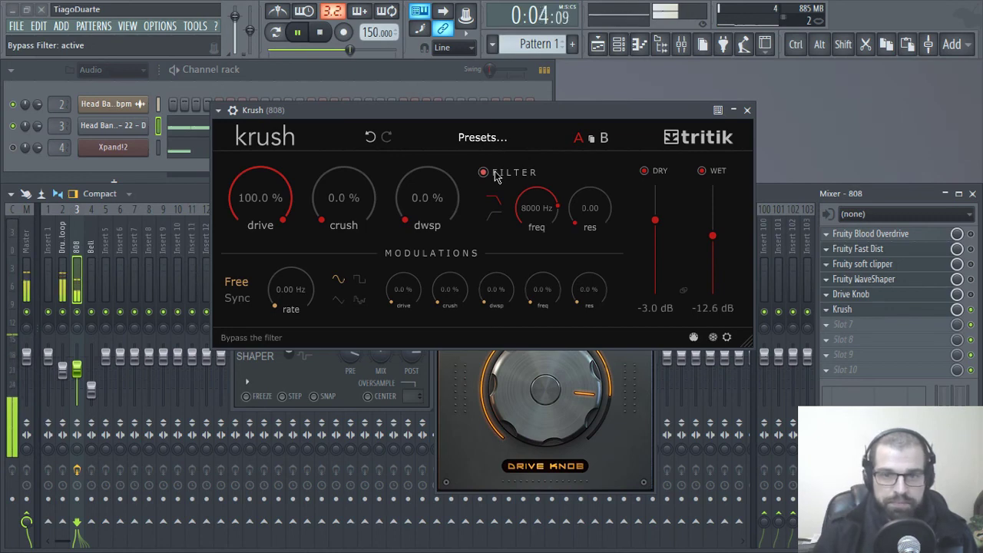
pyautogui.click(496, 176)
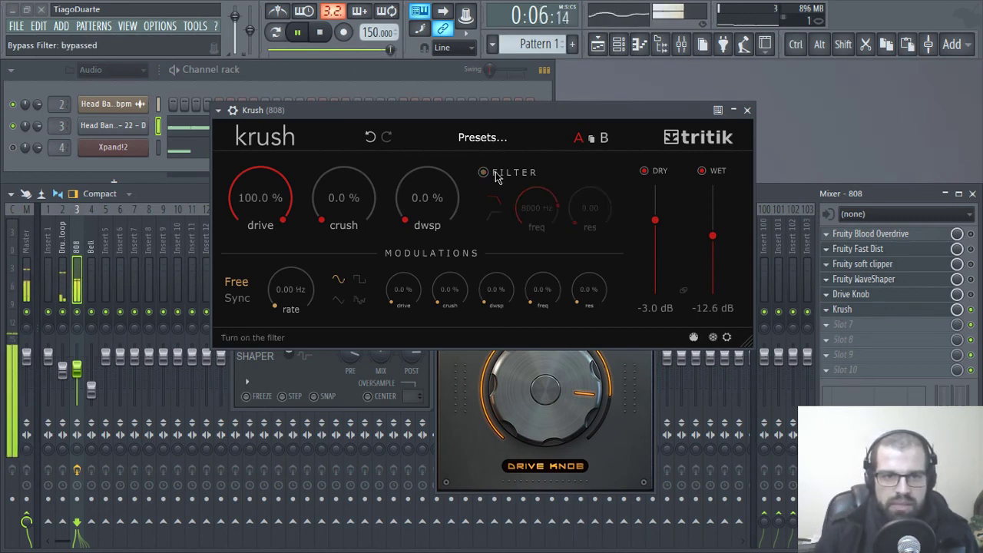
pyautogui.click(495, 175)
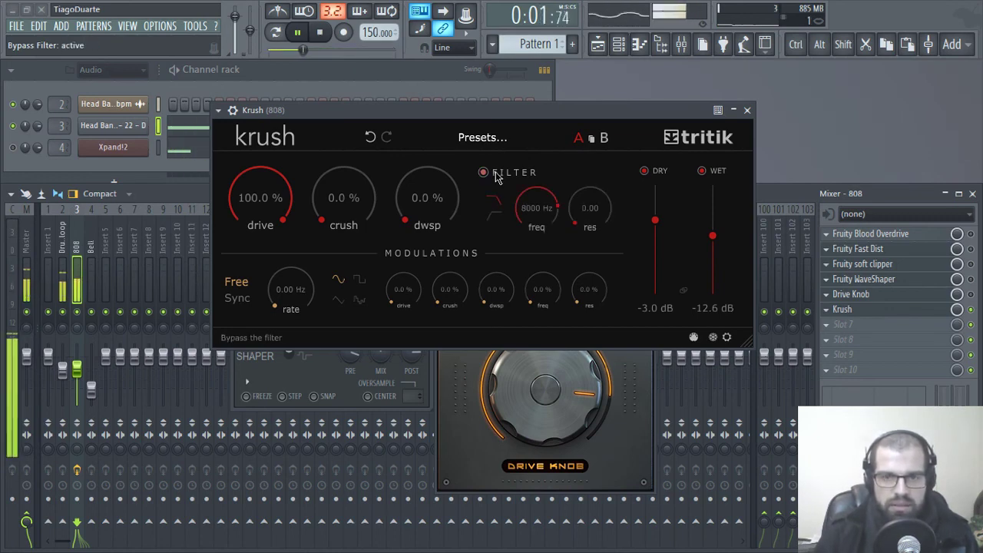
pyautogui.click(497, 219)
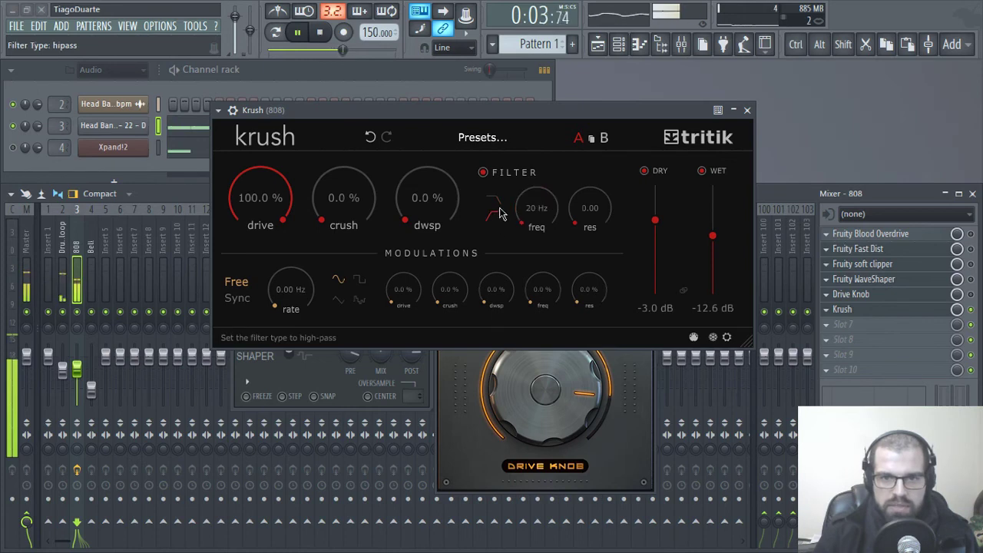
pyautogui.click(495, 202)
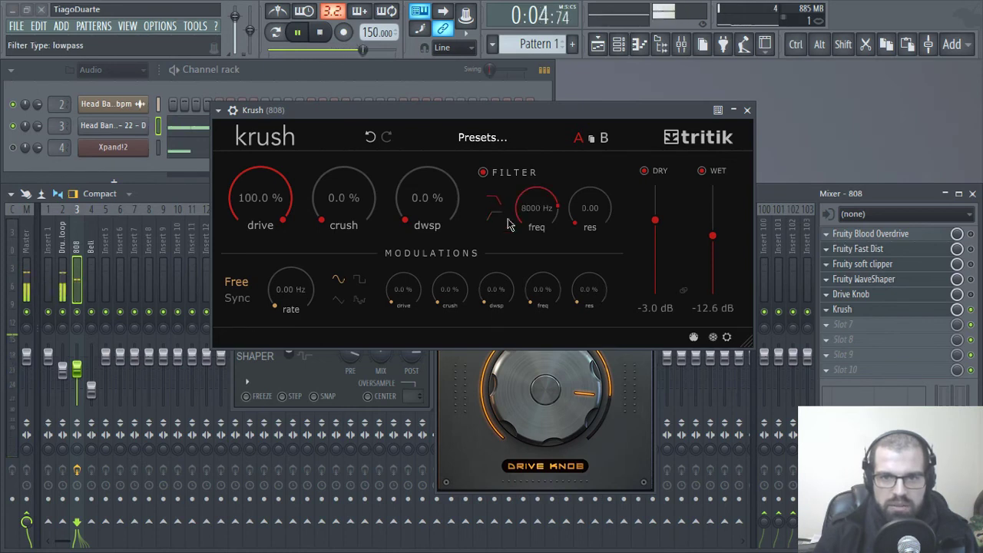
pyautogui.click(483, 172)
pyautogui.click(746, 110)
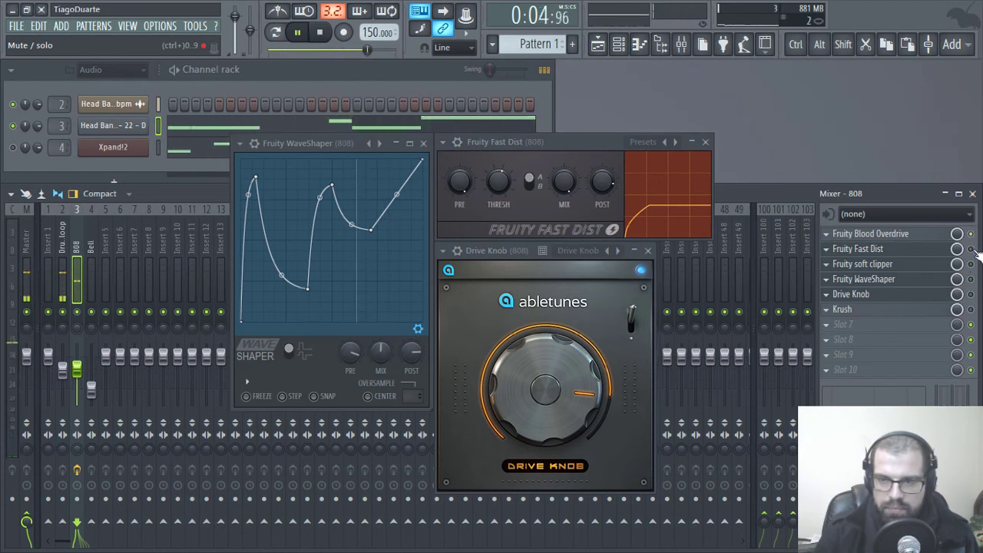
# - Switch on the 808's remaining distortion slots in order through Krush to hear all six effects stacked, and stop playback
pyautogui.click(972, 265)
pyautogui.click(972, 279)
pyautogui.click(971, 295)
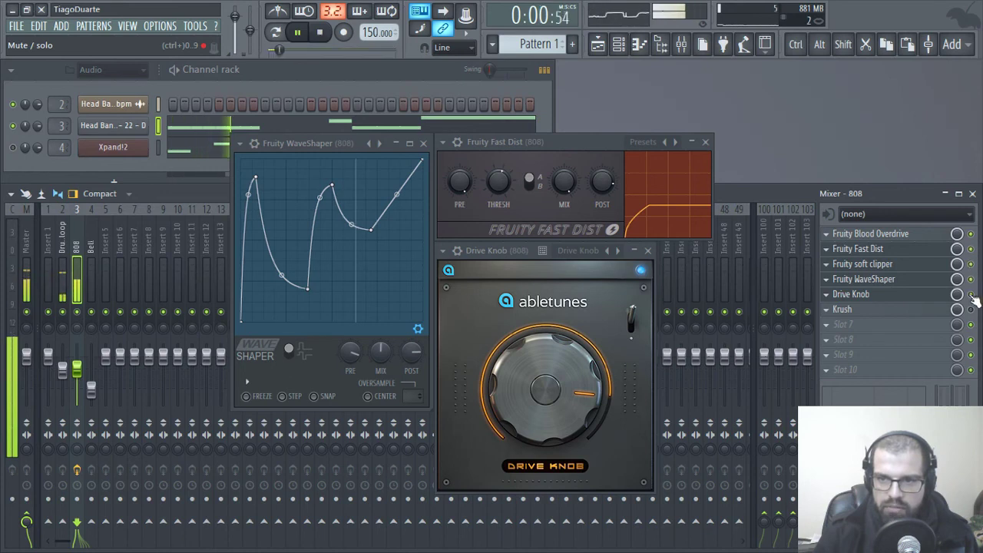
pyautogui.click(972, 309)
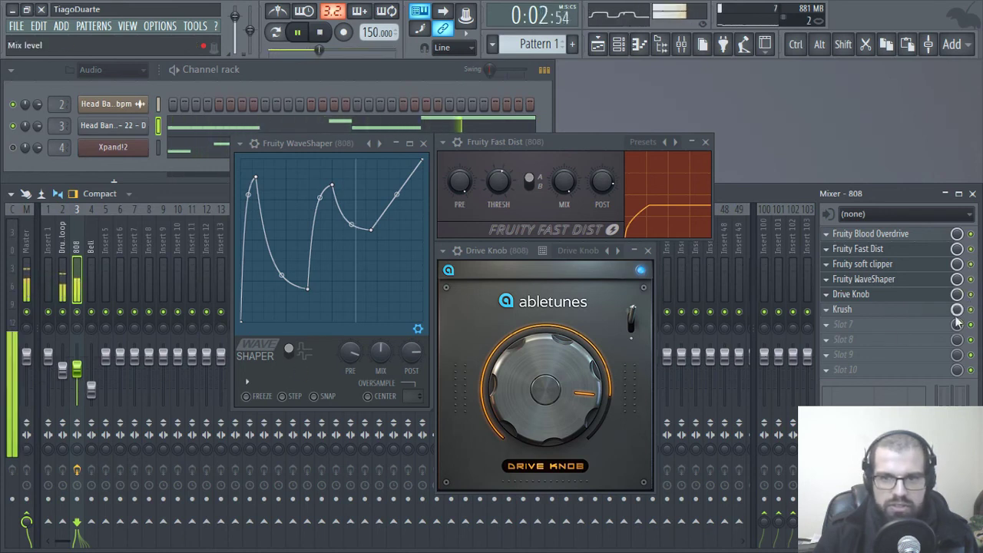
pyautogui.press('space')
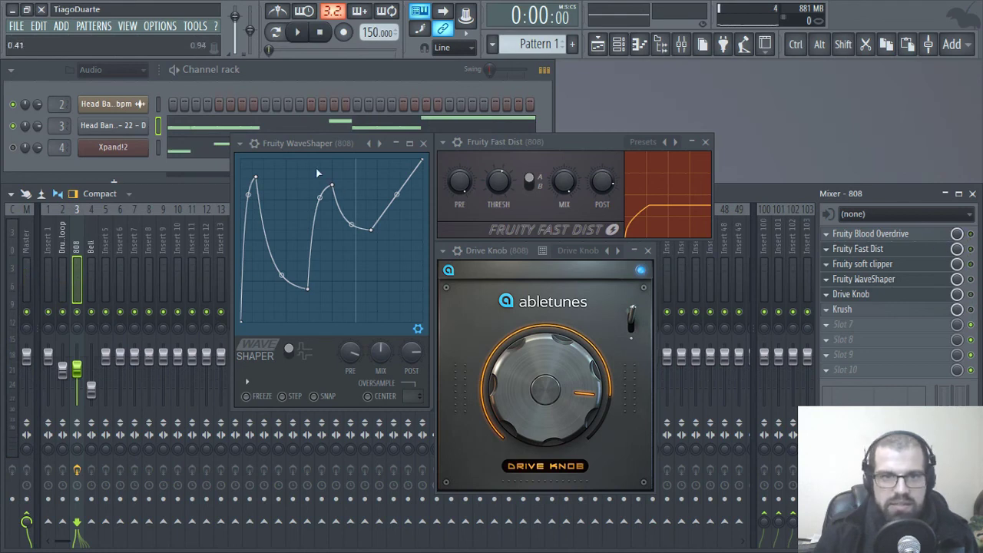
# - Arrange the WaveShaper, soft clipper and Fast Dist windows side by side, with Drive Knob directly beneath the soft clipper
pyautogui.moveTo(303, 145); pyautogui.dragTo(168, 28)
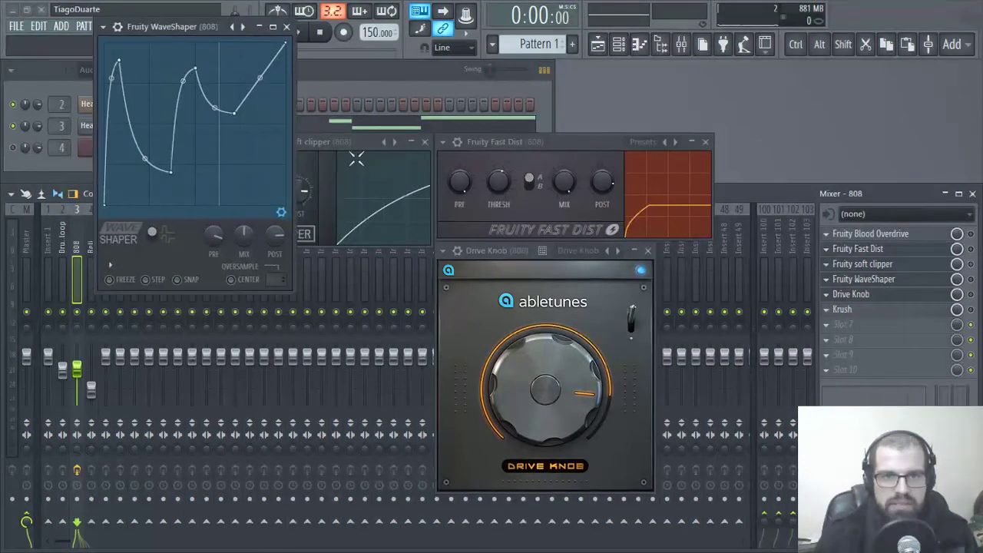
pyautogui.moveTo(366, 141); pyautogui.dragTo(430, 25)
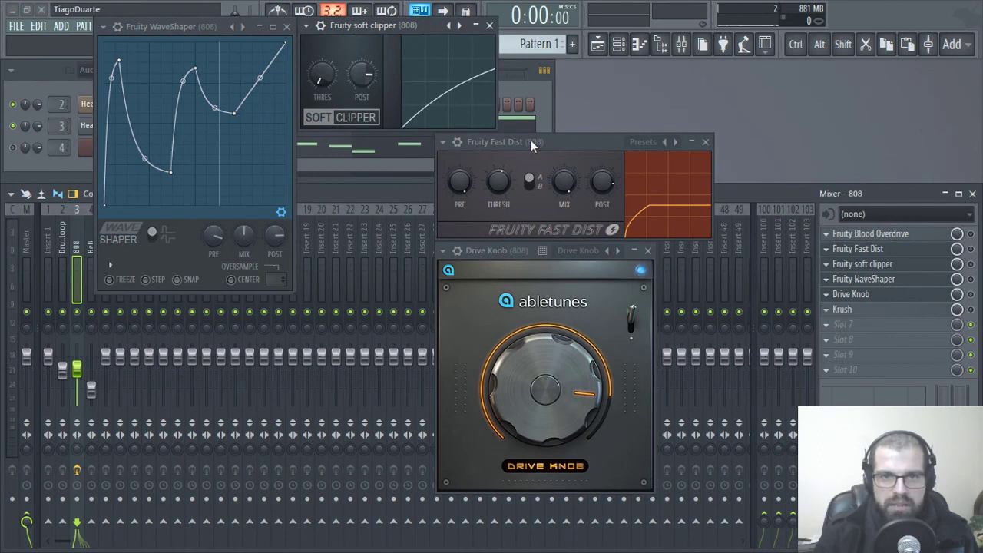
pyautogui.moveTo(531, 143); pyautogui.dragTo(594, 36)
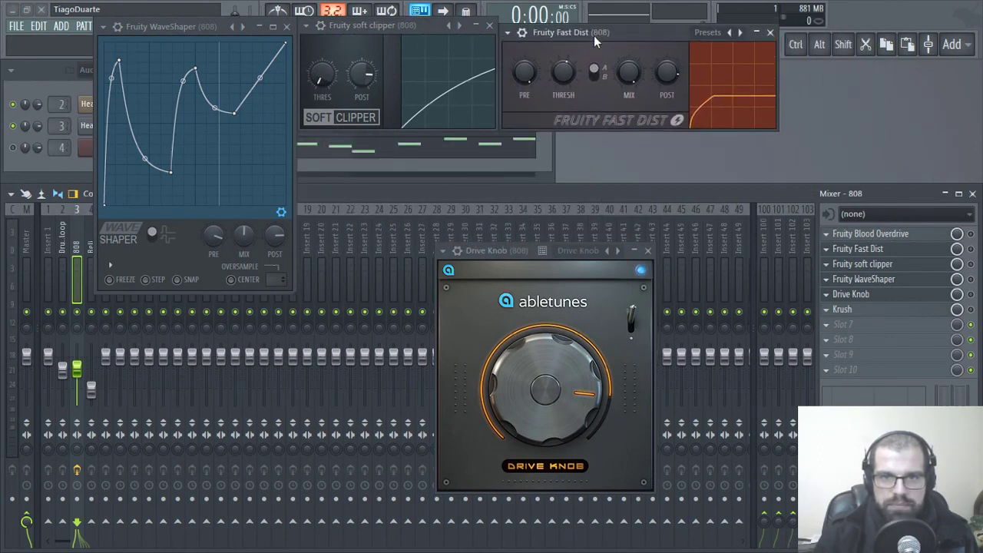
pyautogui.moveTo(503, 251); pyautogui.dragTo(345, 144)
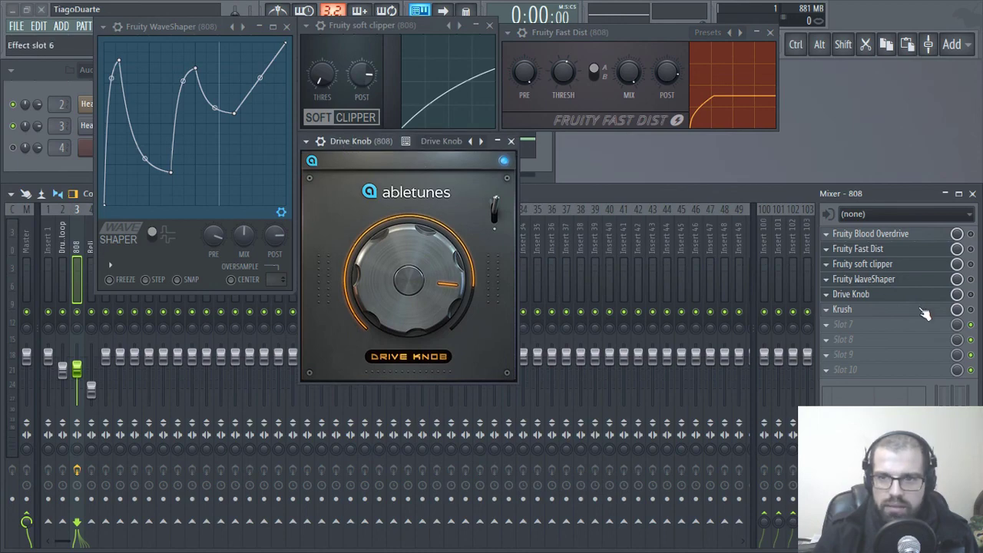
# - Open Krush, place its window beneath the soft clipper and Fast Dist, and alternate it with Drive Knob, leaving Drive Knob in front
pyautogui.click(870, 310)
pyautogui.moveTo(455, 112); pyautogui.dragTo(585, 143)
pyautogui.click(375, 140)
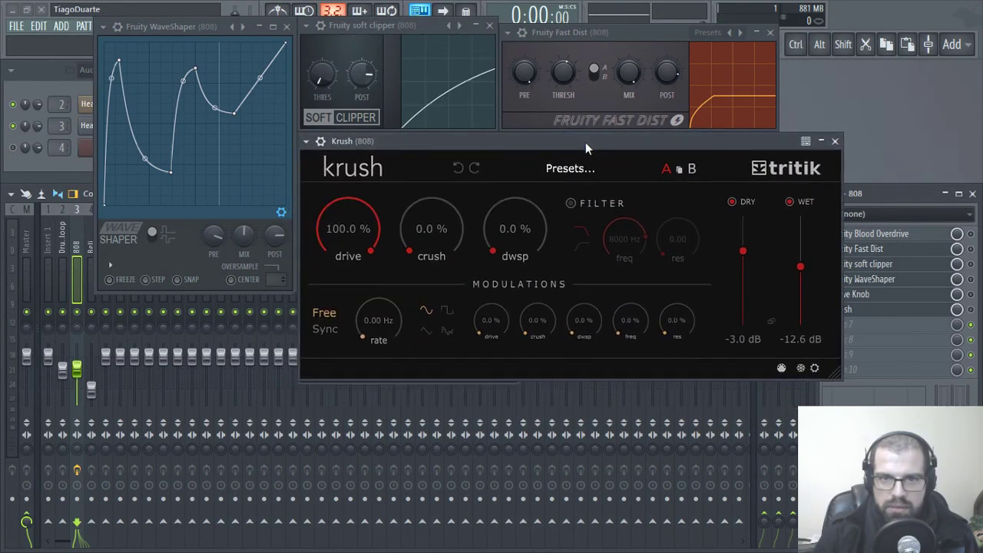
pyautogui.click(902, 296)
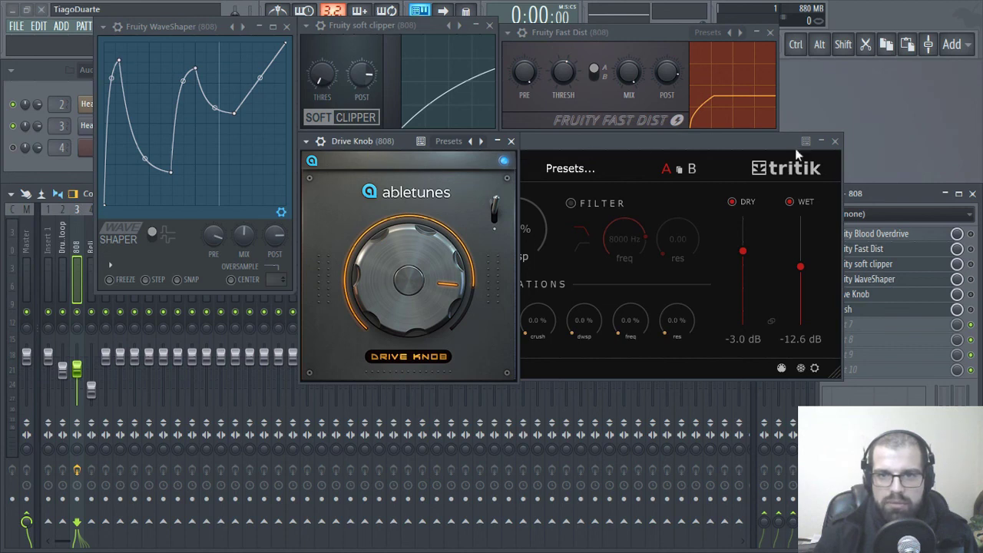
pyautogui.click(661, 141)
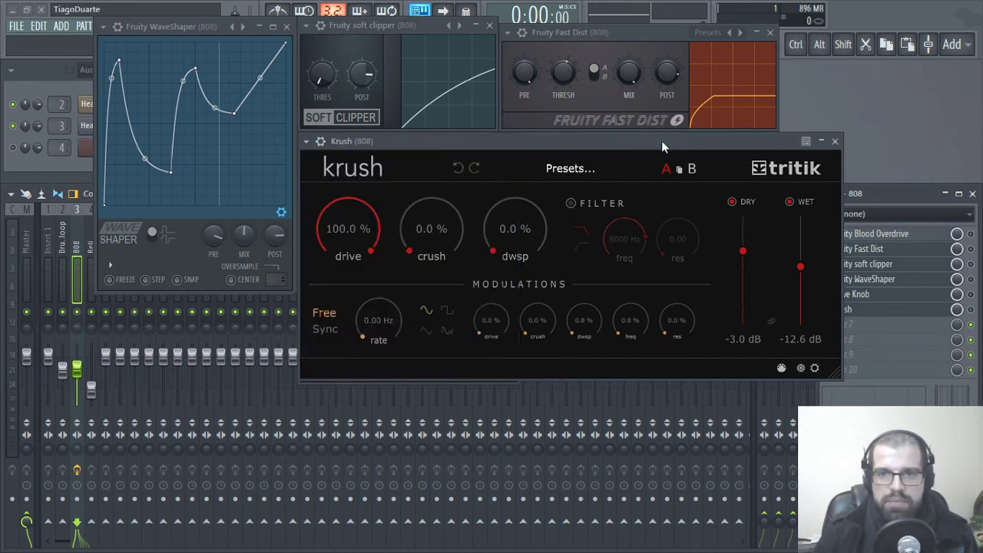
pyautogui.click(884, 298)
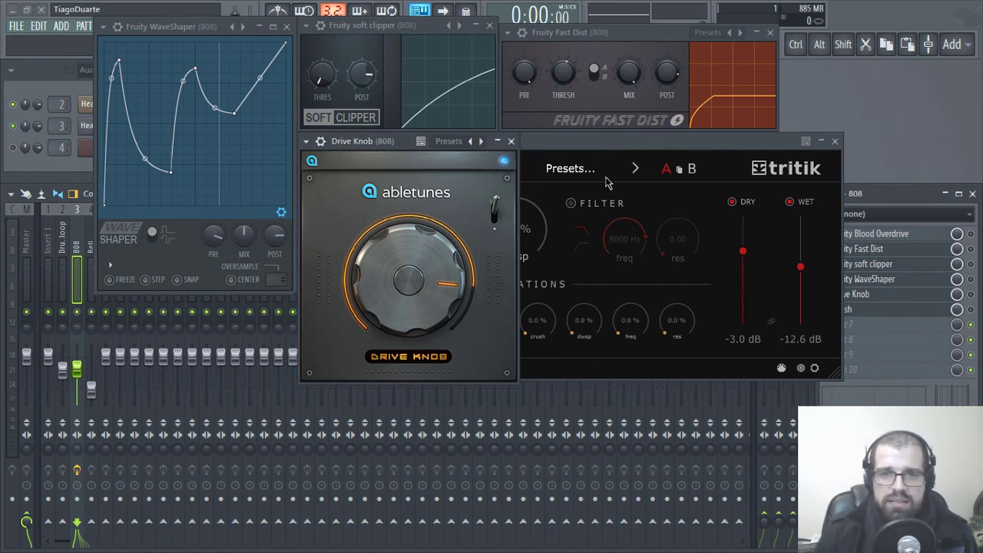